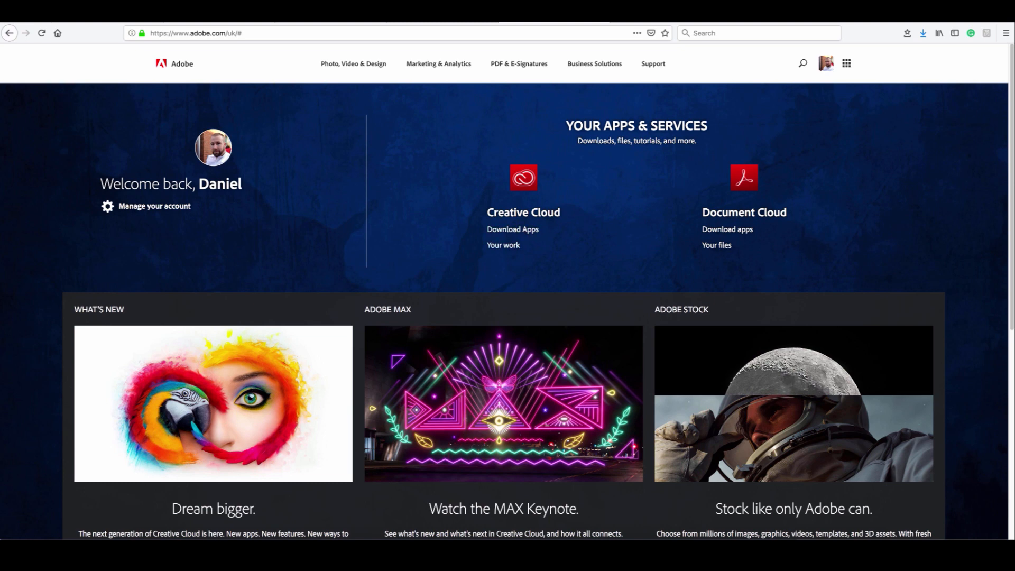
# Step: Open the Creative Cloud site, switch to the Creative Cloud desktop app and launch Portfolio from its app list
pyautogui.click(524, 178)
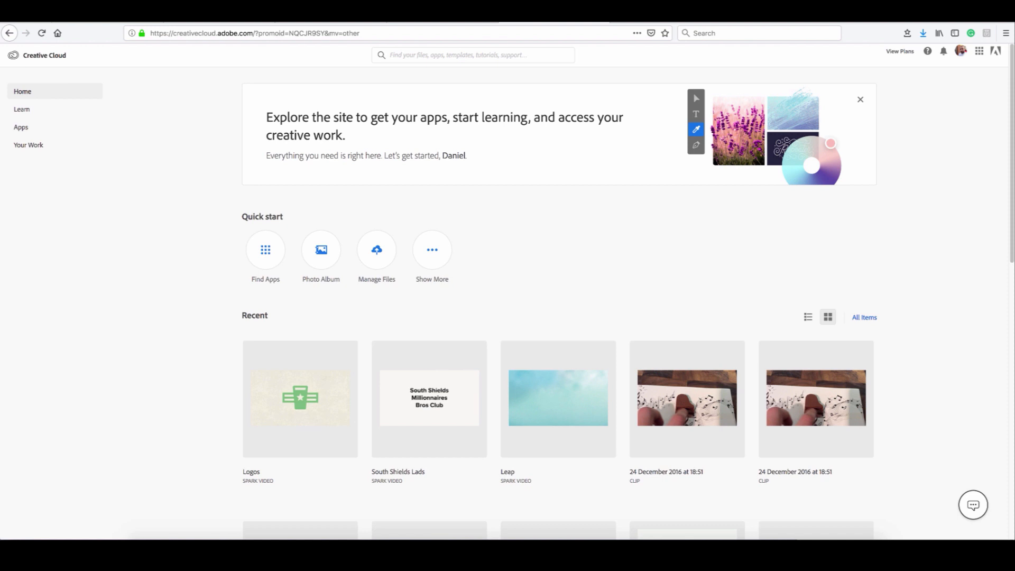
pyautogui.press('super+Tab')
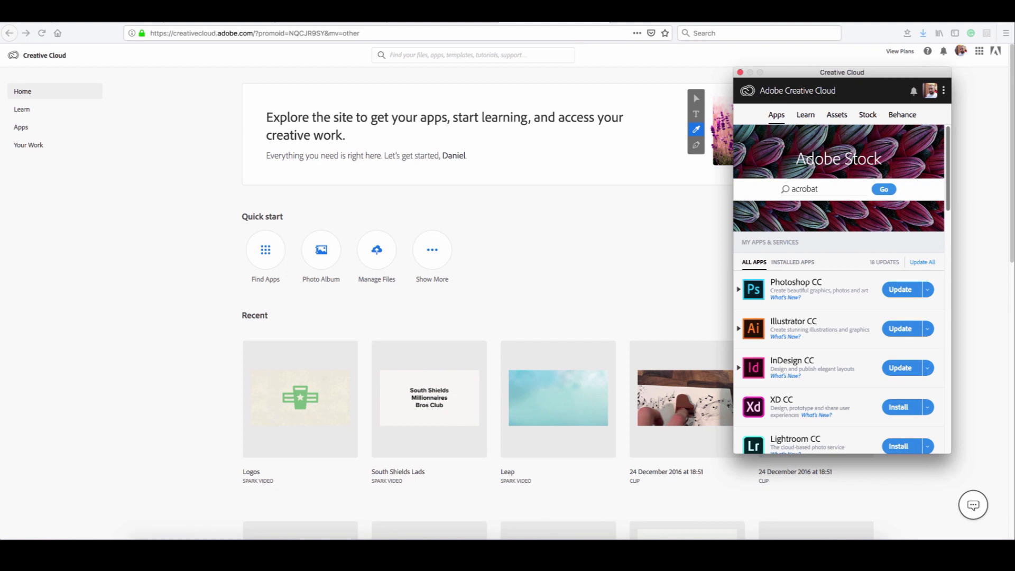
pyautogui.scroll(-10, 842, 289)
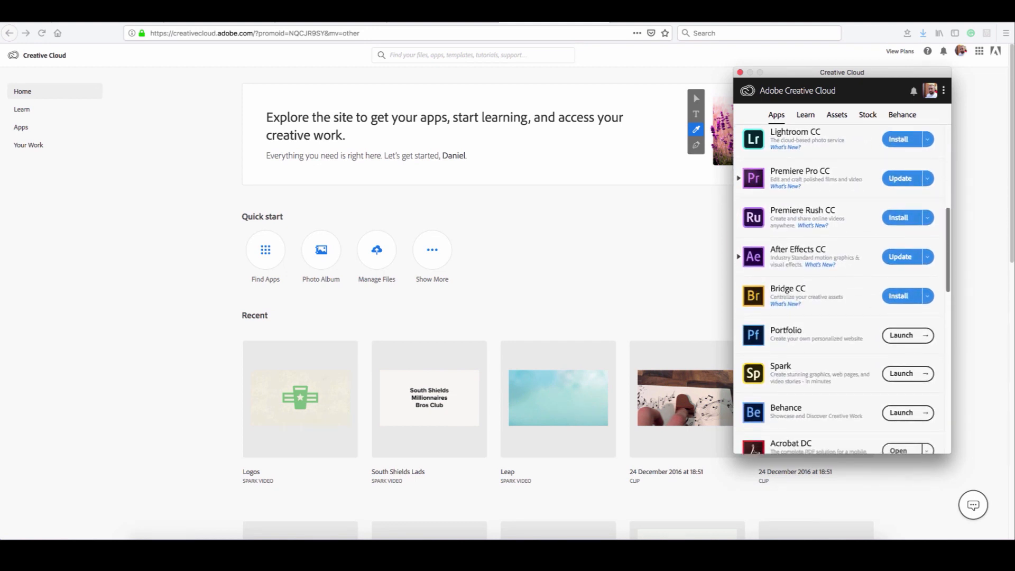
pyautogui.scroll(-10, 842, 290)
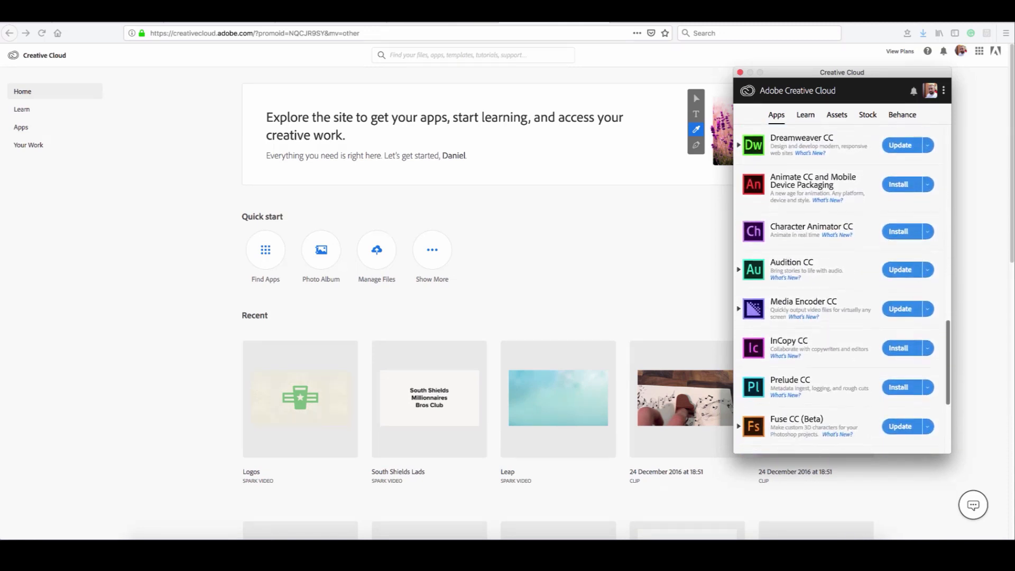
pyautogui.scroll(10, 843, 290)
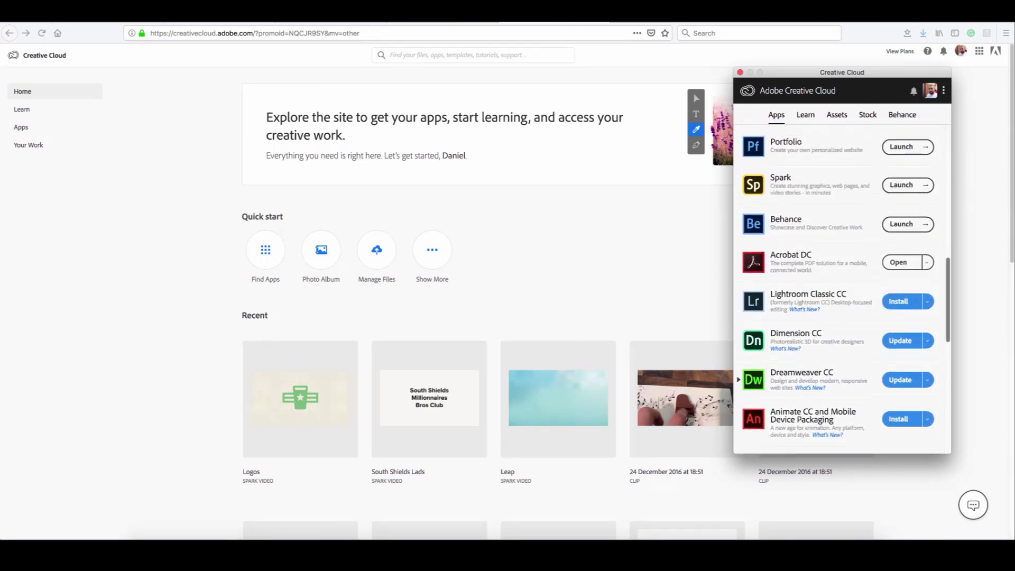
pyautogui.scroll(2, 843, 264)
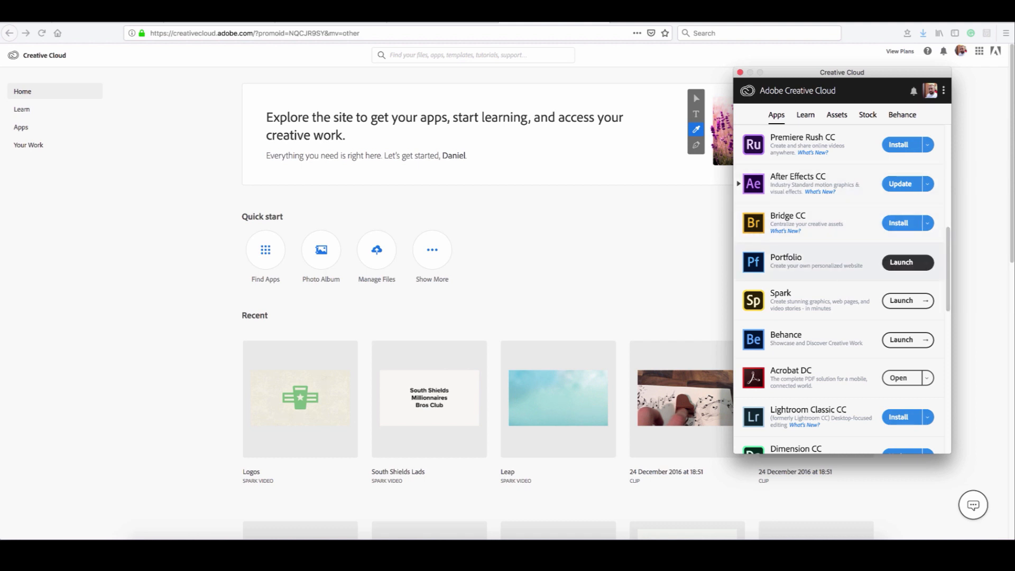
pyautogui.click(908, 262)
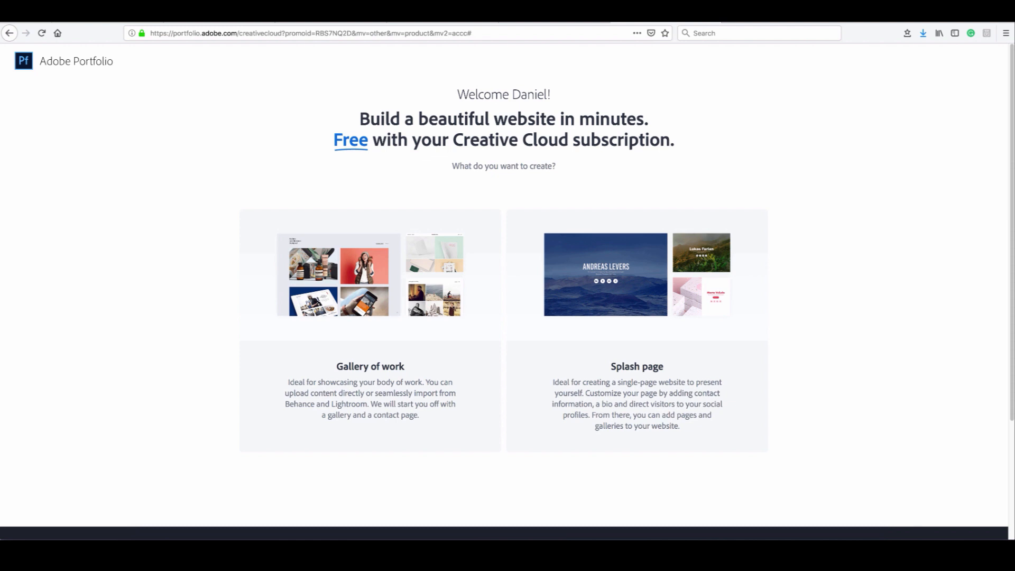
# Step: Start a Gallery of work website and choose the Mercedes theme for it
pyautogui.click(363, 289)
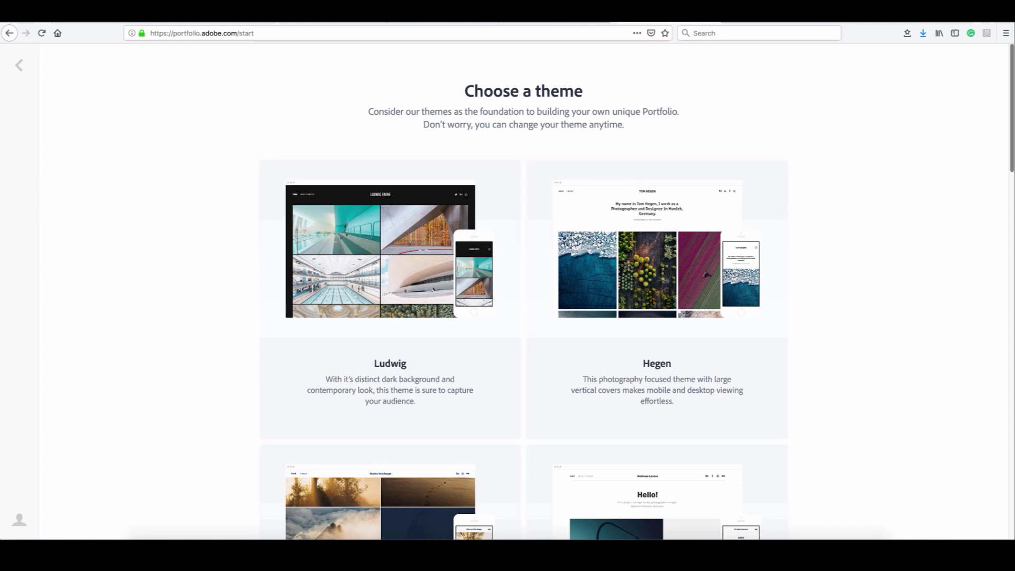
pyautogui.scroll(-4, 523, 291)
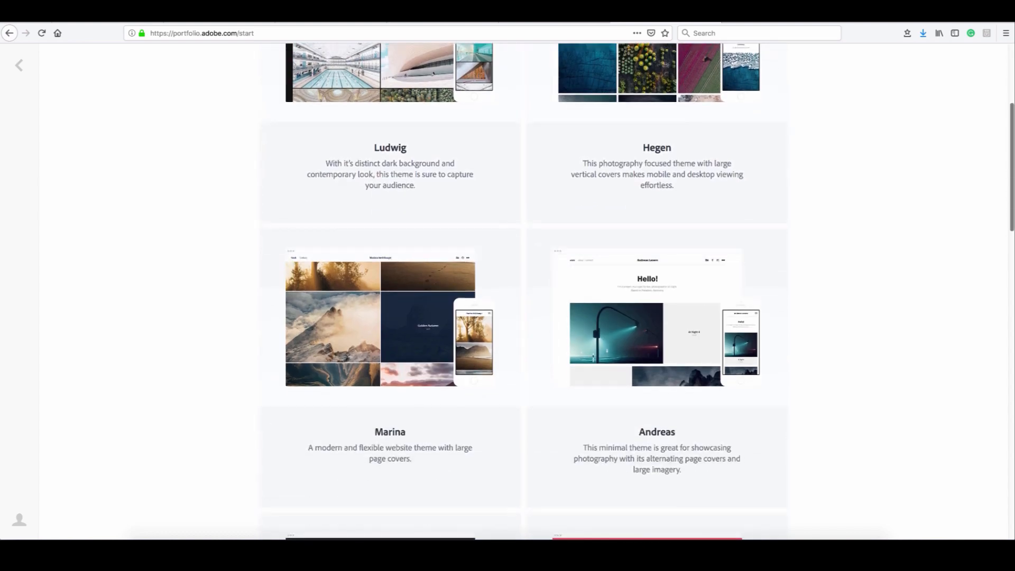
pyautogui.scroll(-8, 524, 290)
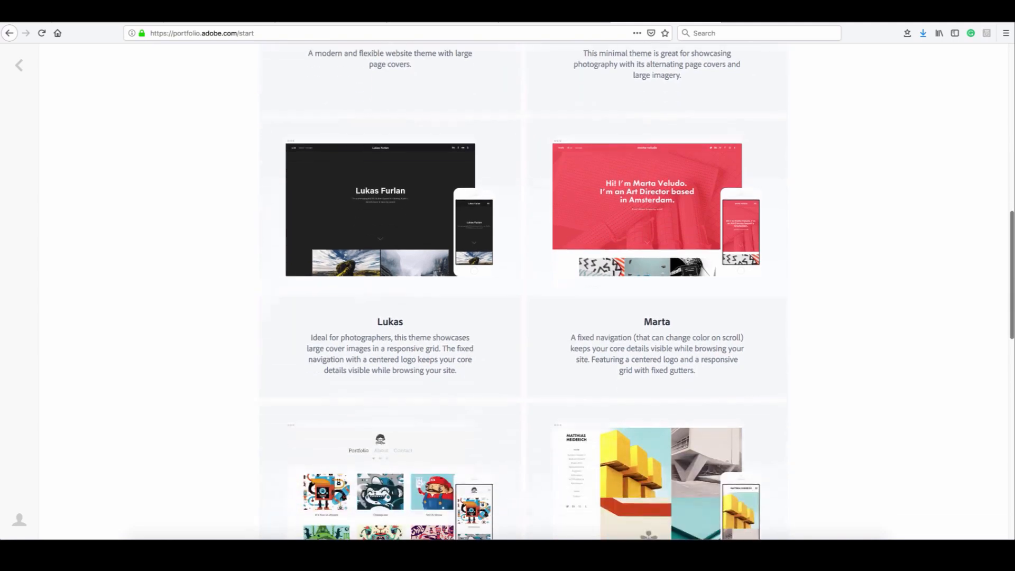
pyautogui.scroll(-5, 523, 290)
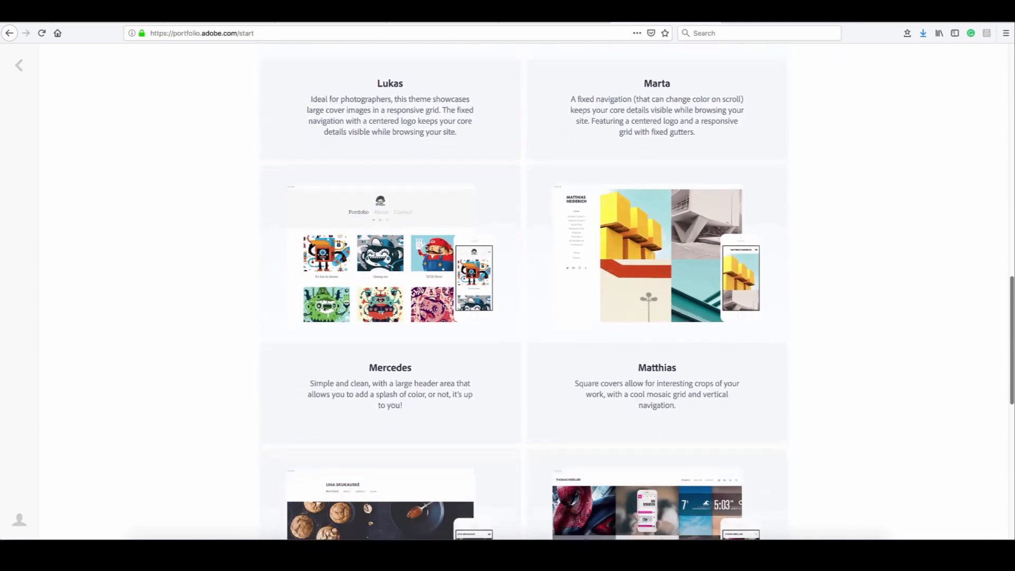
pyautogui.scroll(-6, 524, 291)
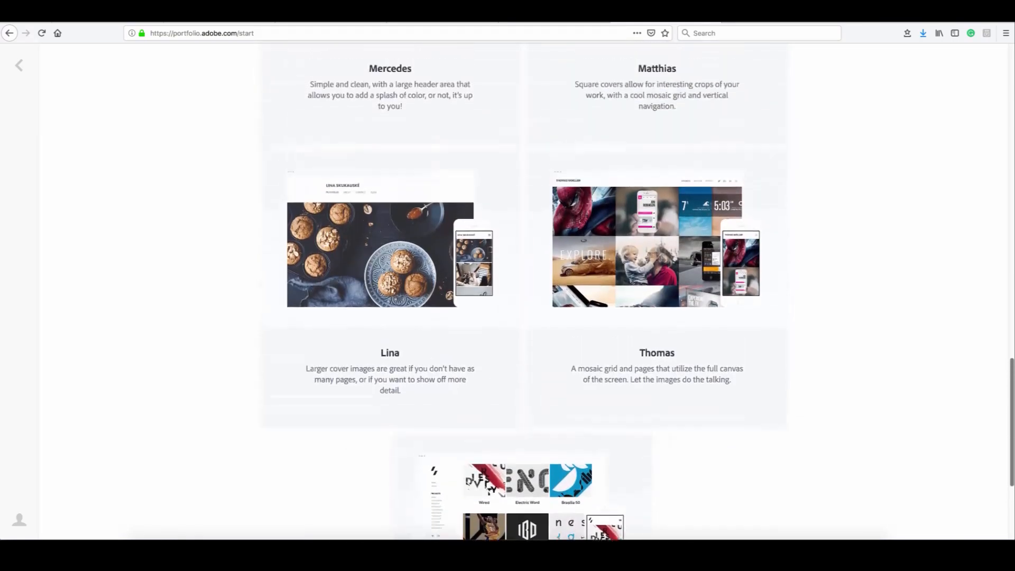
pyautogui.scroll(-5, 524, 291)
pyautogui.scroll(11, 524, 291)
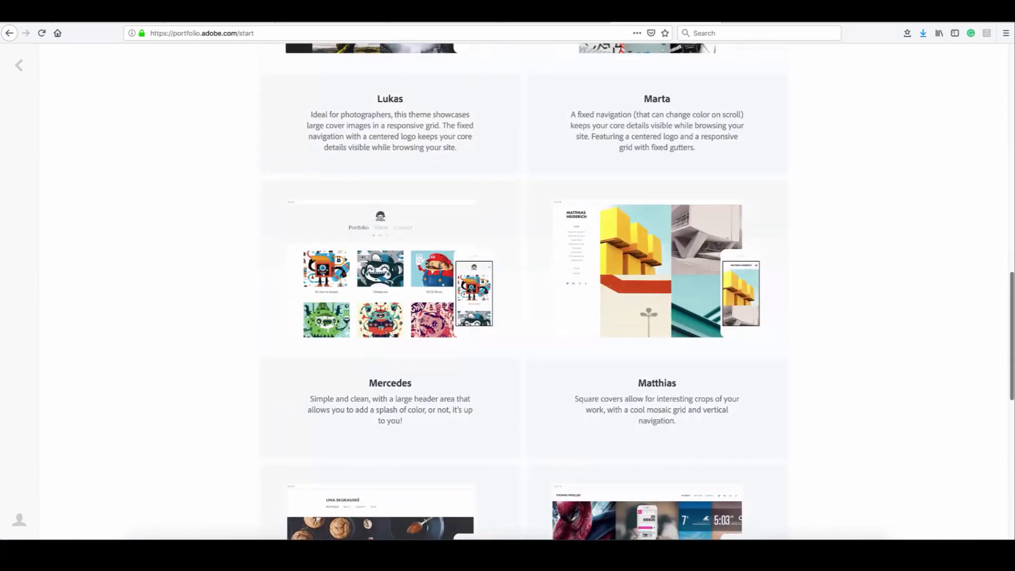
pyautogui.scroll(1, 523, 291)
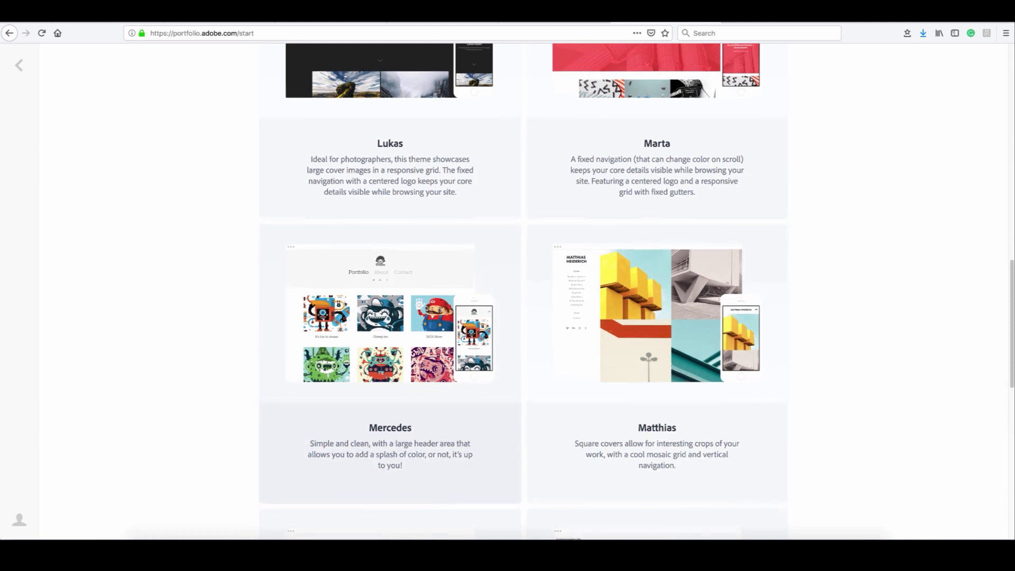
pyautogui.scroll(1, 524, 291)
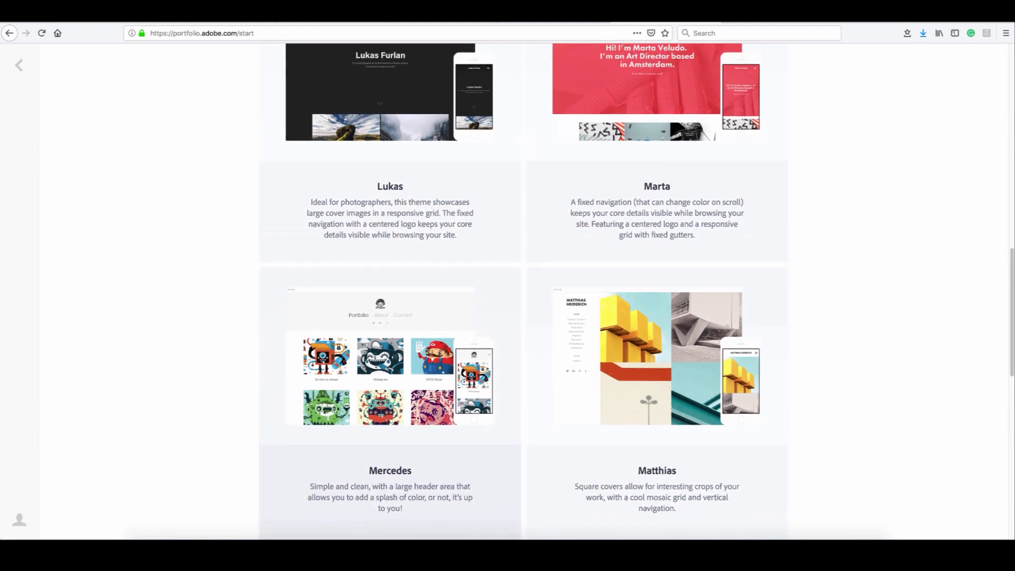
pyautogui.click(390, 401)
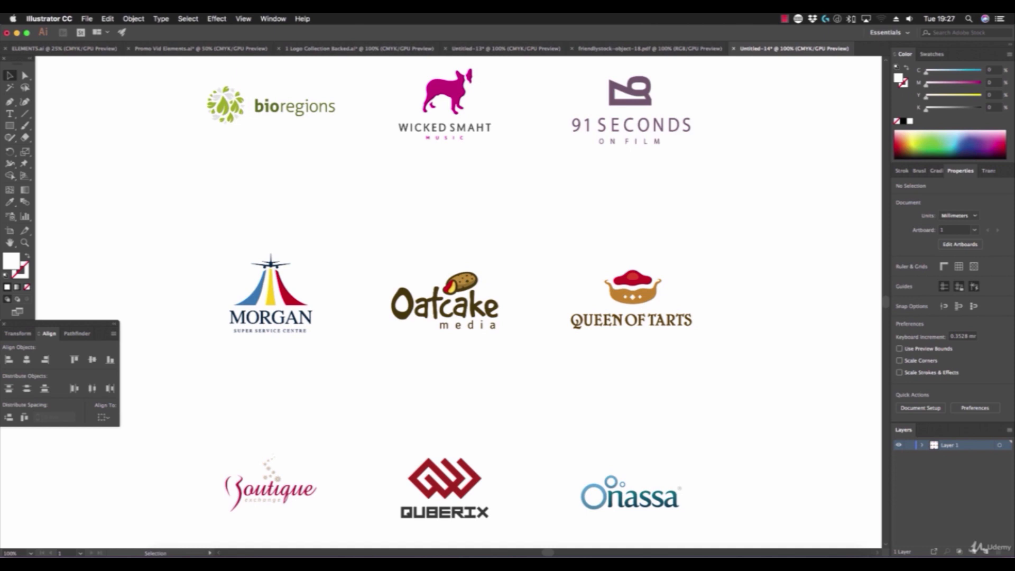
# Step: In Illustrator, draw a white square about 108 mm wide over the bioregions logo and send it to the back
pyautogui.scroll(2, 452, 365)
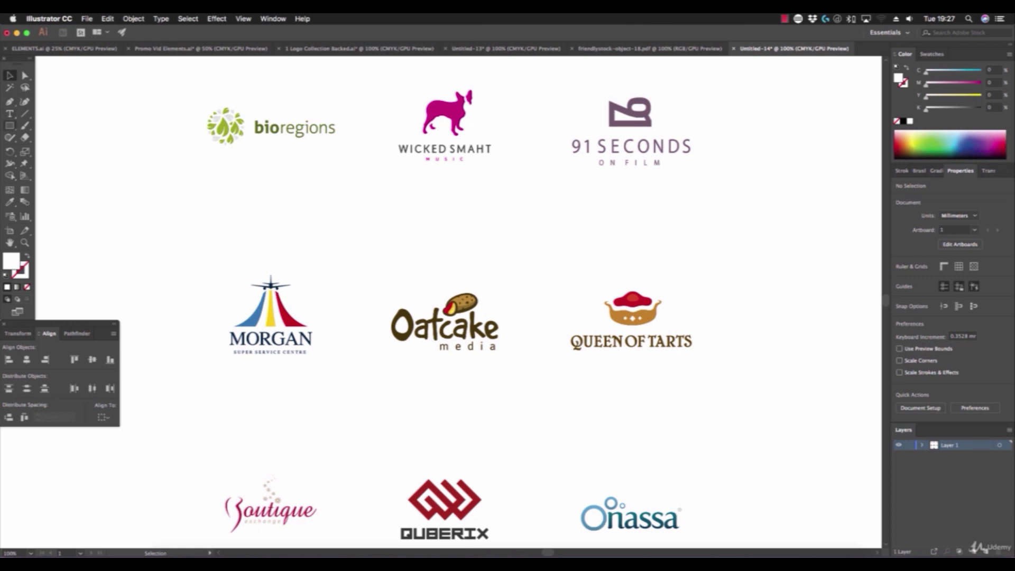
pyautogui.click(10, 125)
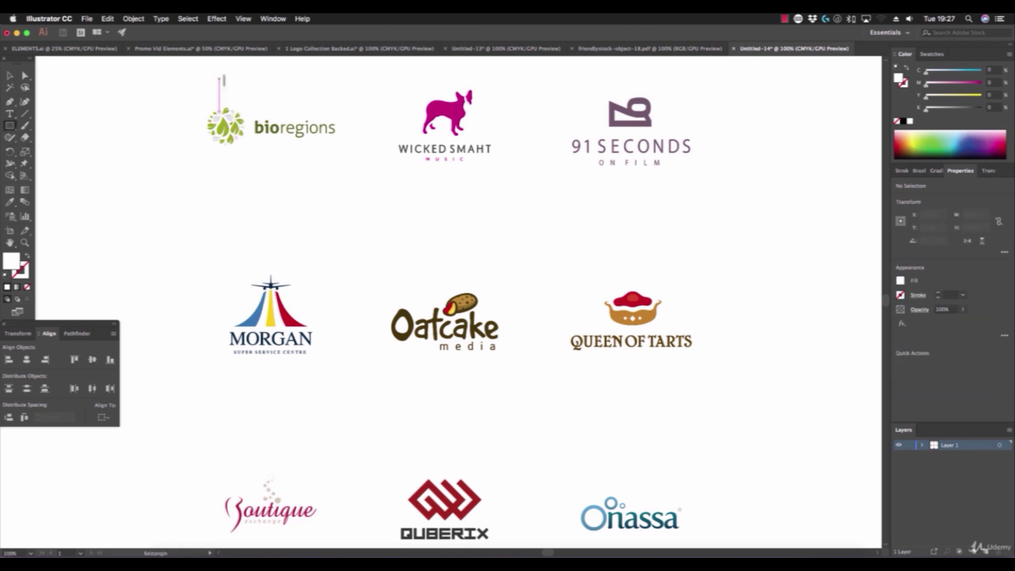
pyautogui.moveTo(193, 63); pyautogui.dragTo(350, 176)
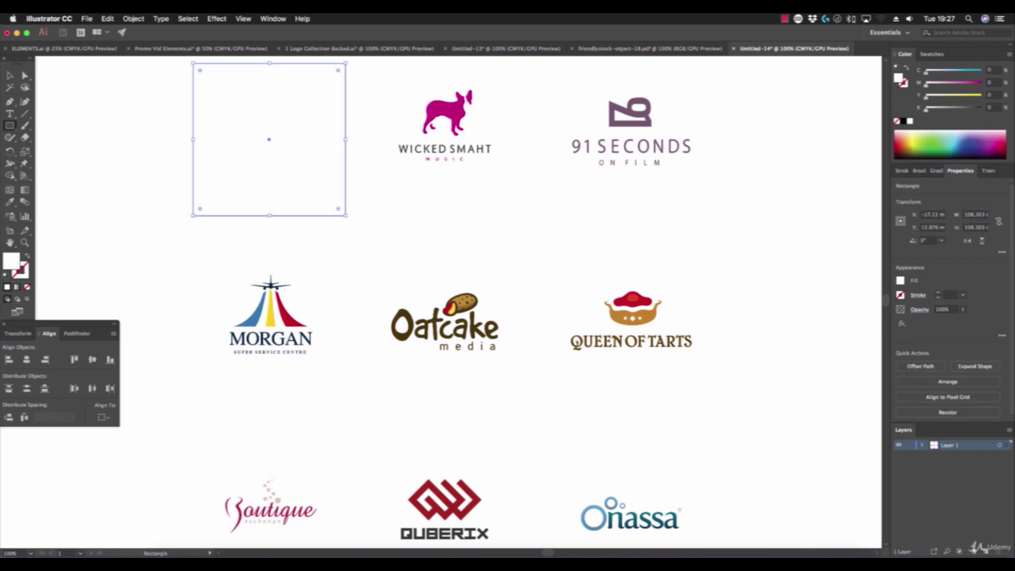
pyautogui.click(133, 19)
pyautogui.moveTo(159, 39)
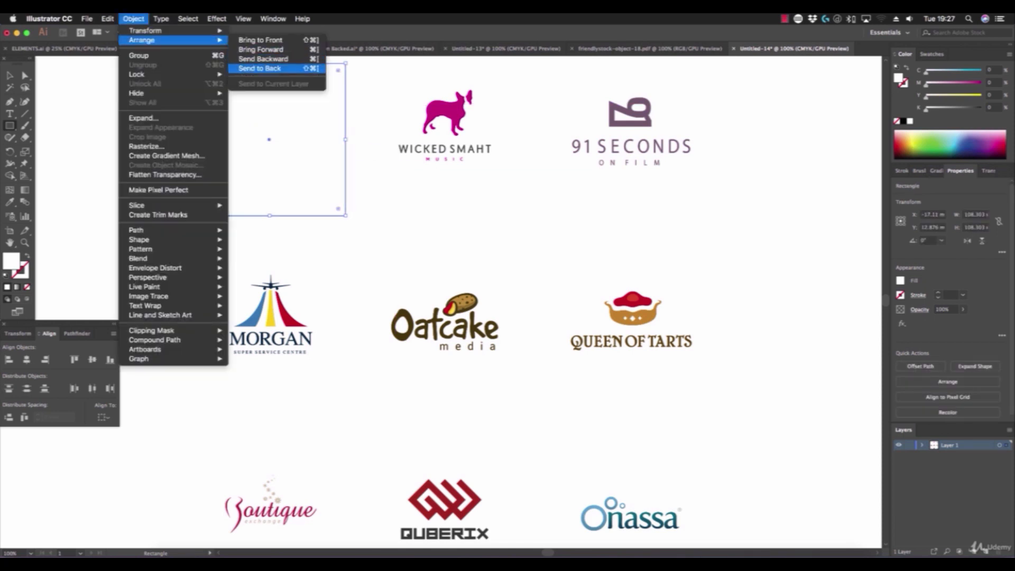
pyautogui.click(275, 66)
pyautogui.click(10, 75)
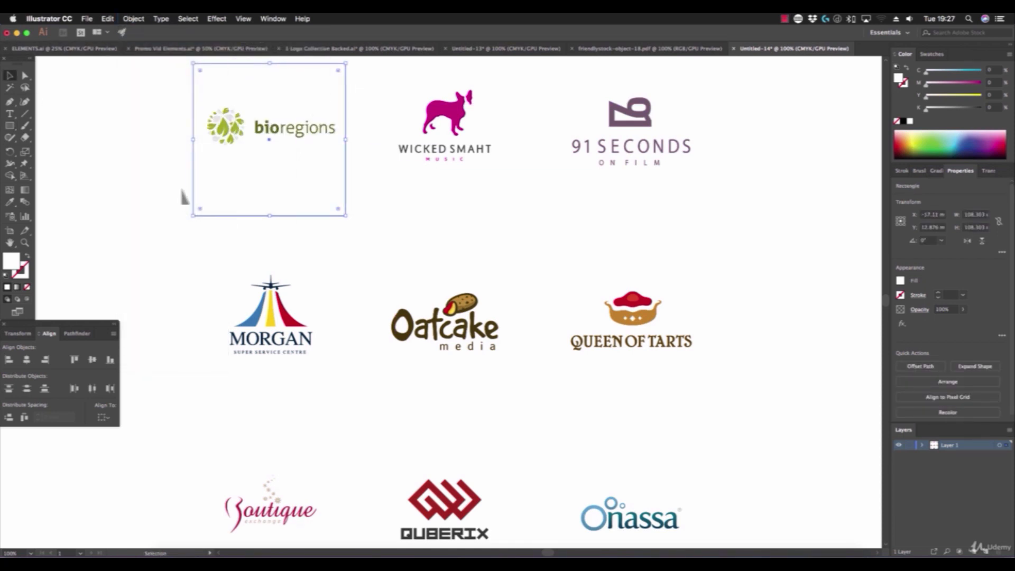
# Step: Duplicate the square behind the other two logos in the first row, and copy that row of squares behind the second and third logo rows
pyautogui.click(172, 197)
pyautogui.moveTo(303, 192); pyautogui.dragTo(643, 202)
pyautogui.moveTo(754, 231); pyautogui.dragTo(161, 194)
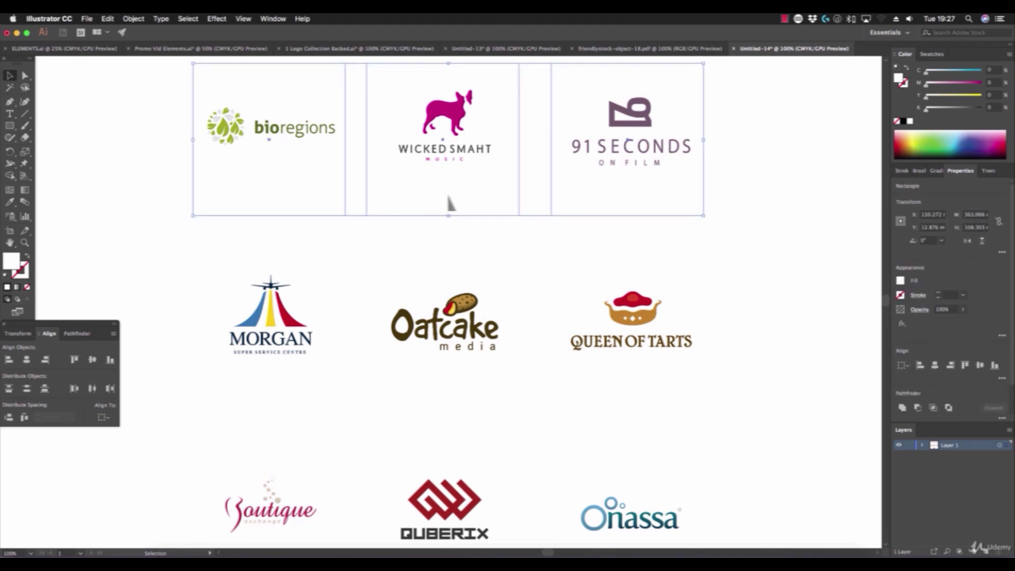
pyautogui.moveTo(450, 209); pyautogui.dragTo(449, 497)
pyautogui.moveTo(476, 551); pyautogui.dragTo(476, 500)
pyautogui.scroll(3, 565, 414)
pyautogui.scroll(2, 564, 414)
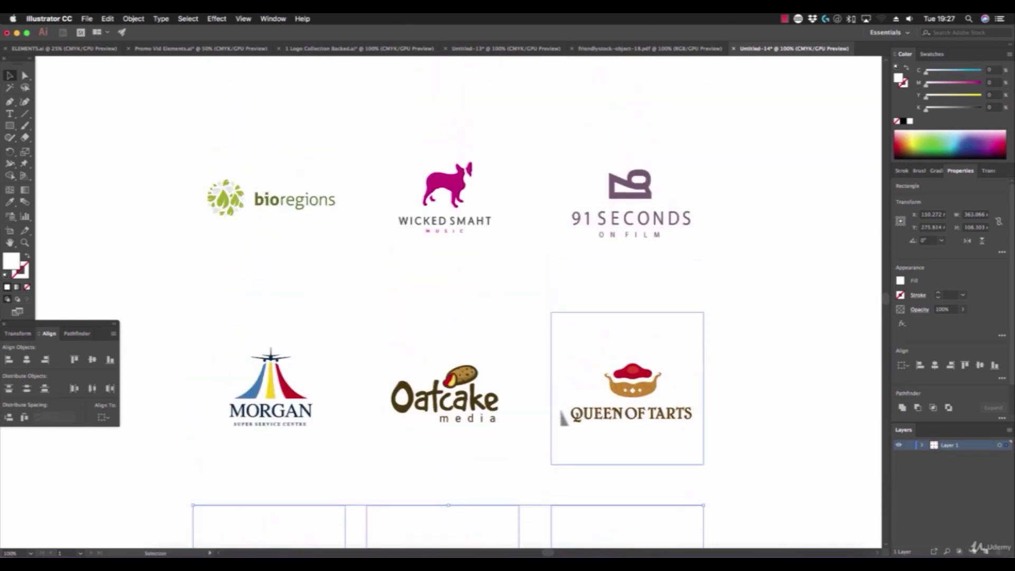
# Step: Centre the bioregions logo and its square on each other horizontally and vertically
pyautogui.moveTo(164, 140); pyautogui.dragTo(306, 258)
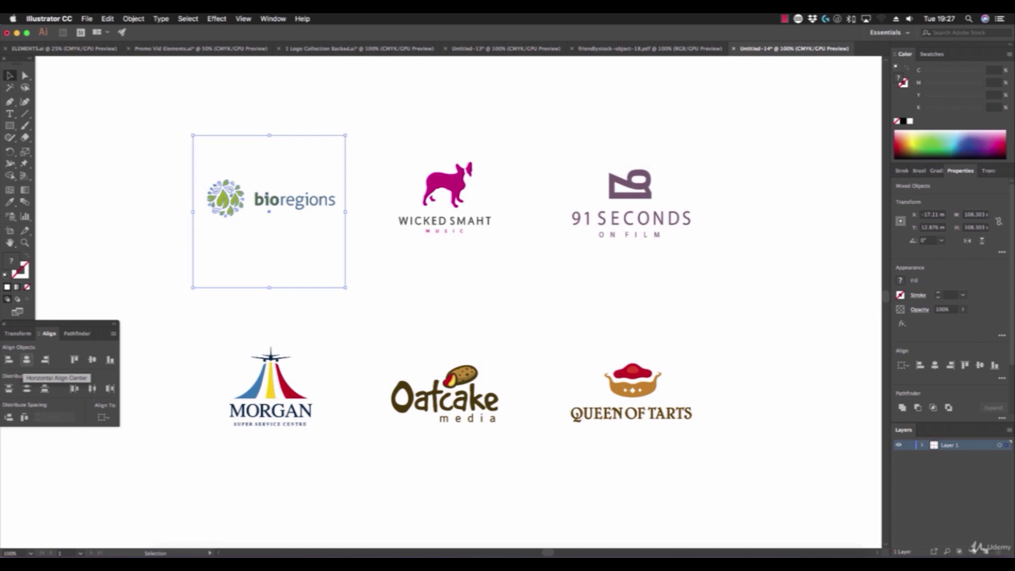
pyautogui.click(26, 360)
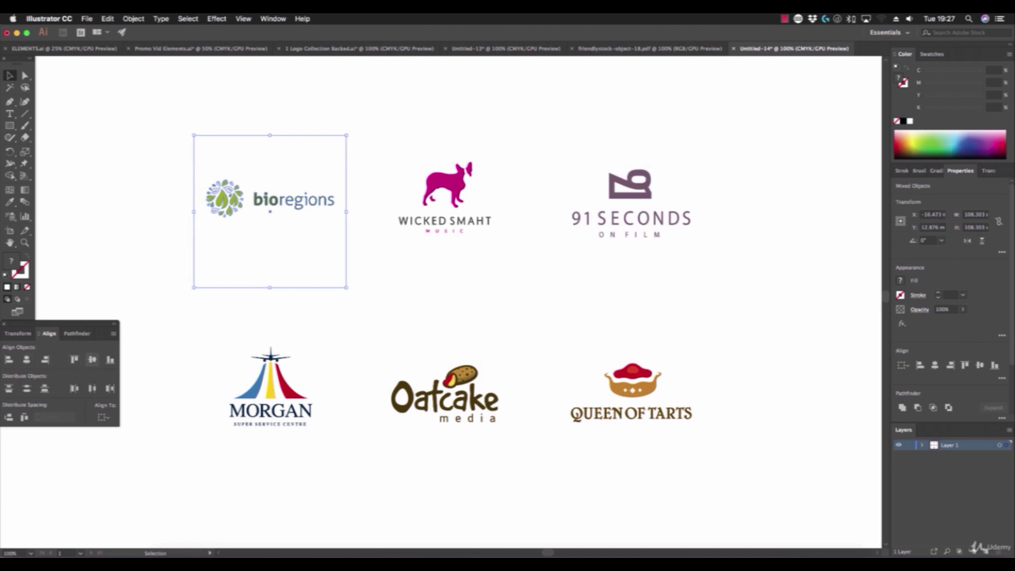
pyautogui.click(92, 360)
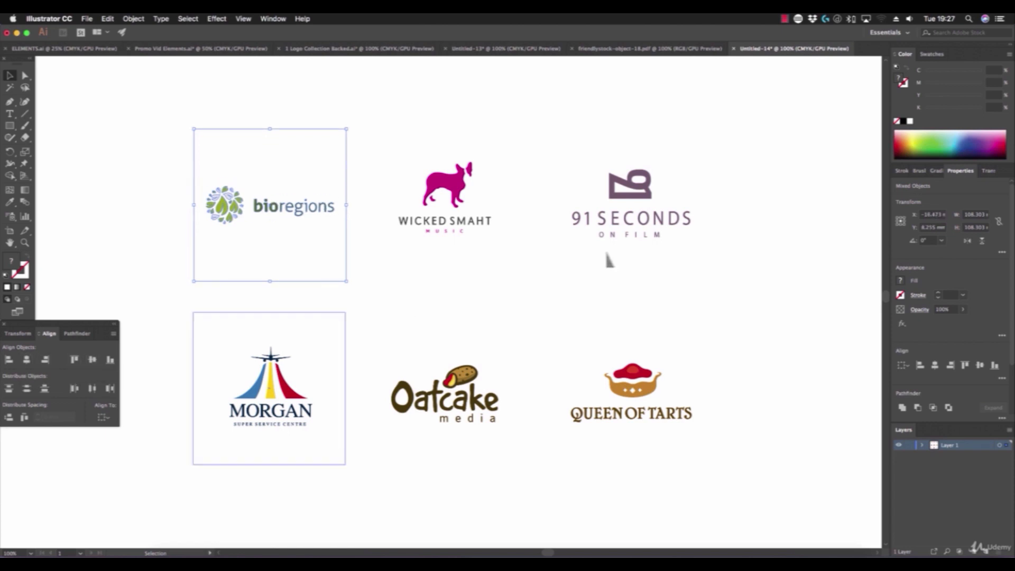
# Step: Centre each remaining logo, from Wicked Smaht through Onassa, on its own square, undoing the accidental shift of the Onassa square
pyautogui.click(478, 286)
pyautogui.click(27, 360)
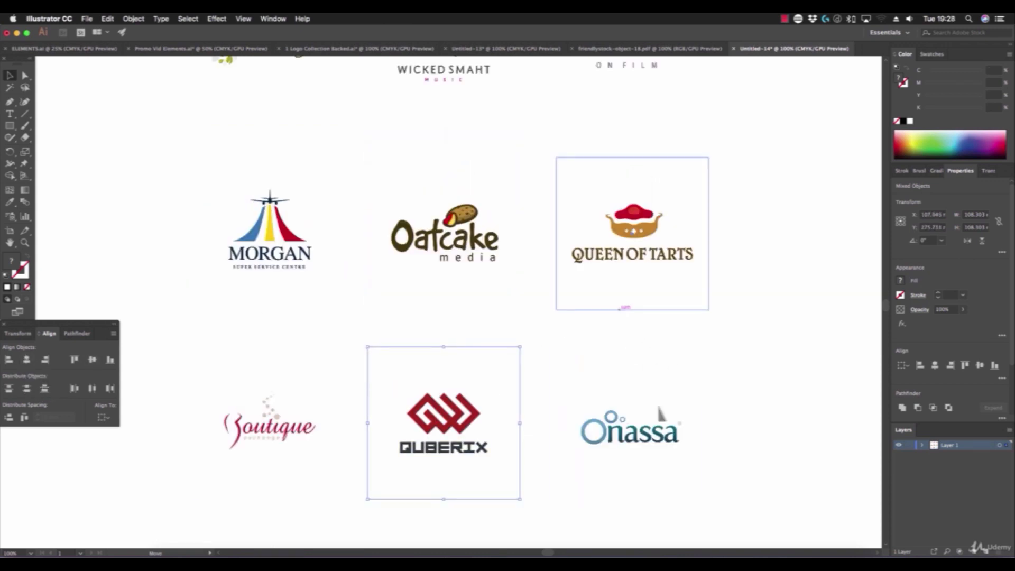
pyautogui.moveTo(659, 406); pyautogui.dragTo(692, 450)
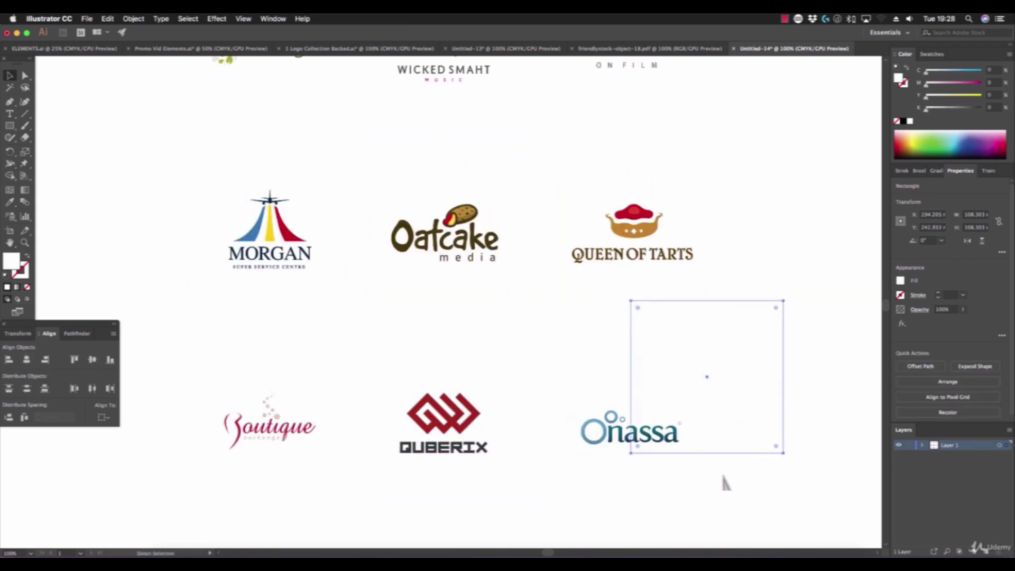
pyautogui.press('super+z')
pyautogui.click(570, 379)
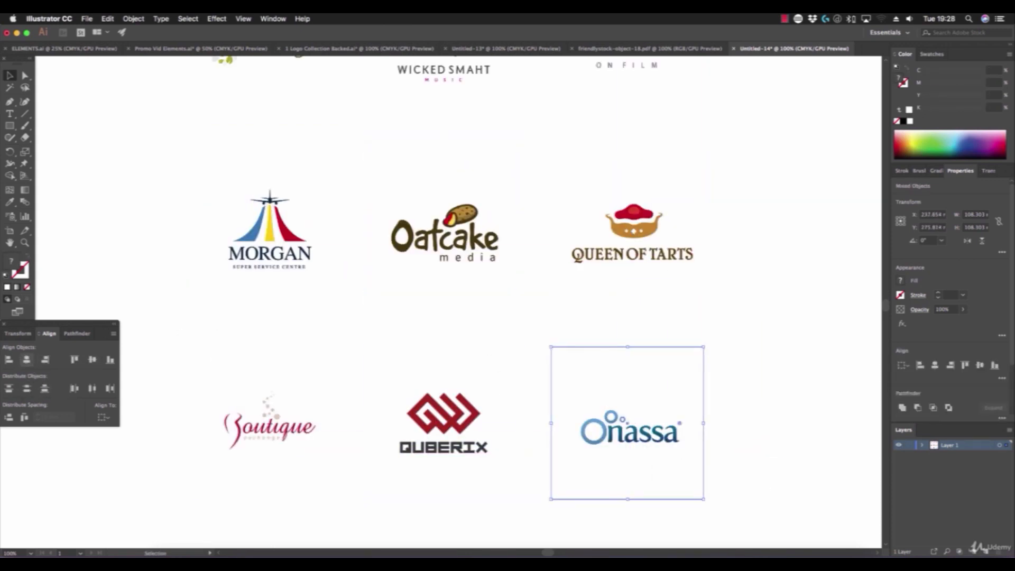
pyautogui.click(27, 359)
pyautogui.click(224, 329)
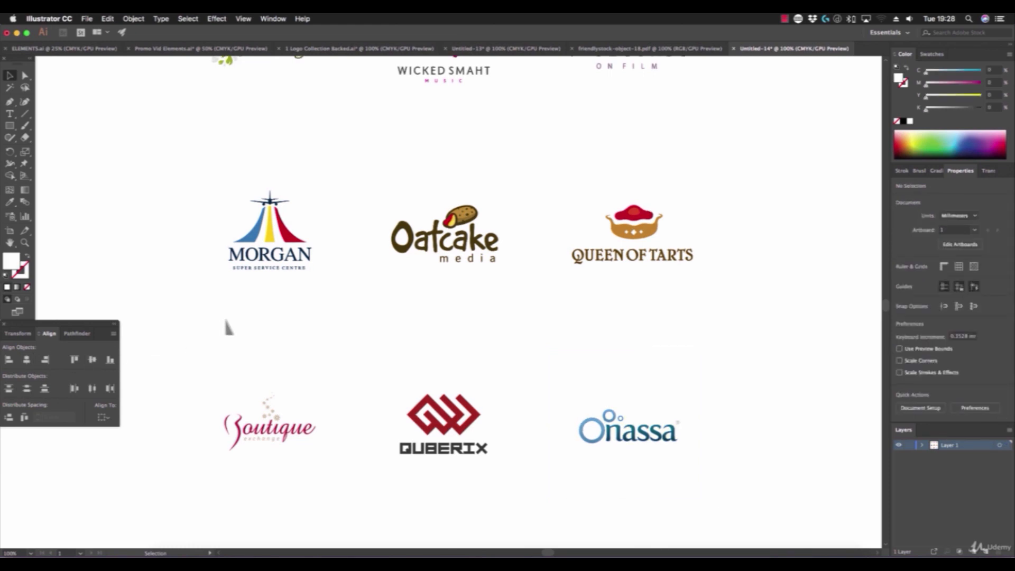
# Step: Select the bioregions logo together with its square and copy them
pyautogui.scroll(5, 233, 328)
pyautogui.moveTo(152, 175); pyautogui.dragTo(304, 346)
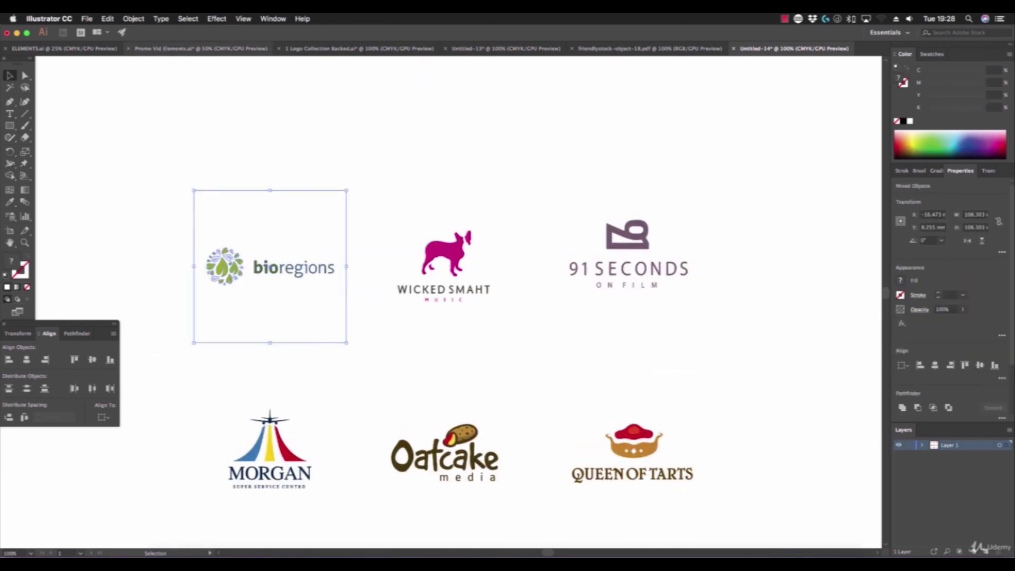
pyautogui.click(107, 19)
pyautogui.click(115, 64)
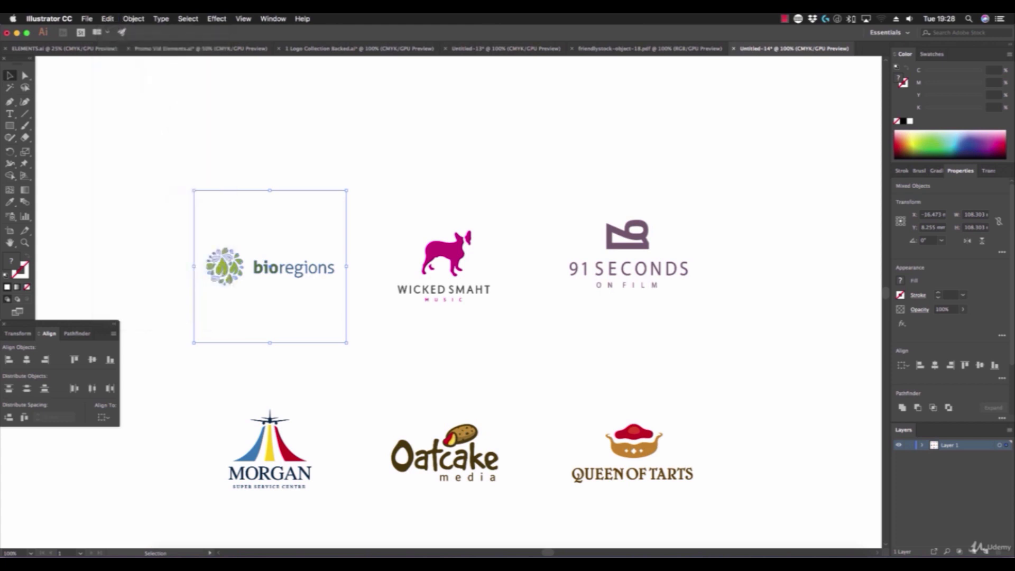
# Step: Create a new document with the default settings and hide its artboard
pyautogui.click(87, 18)
pyautogui.click(96, 30)
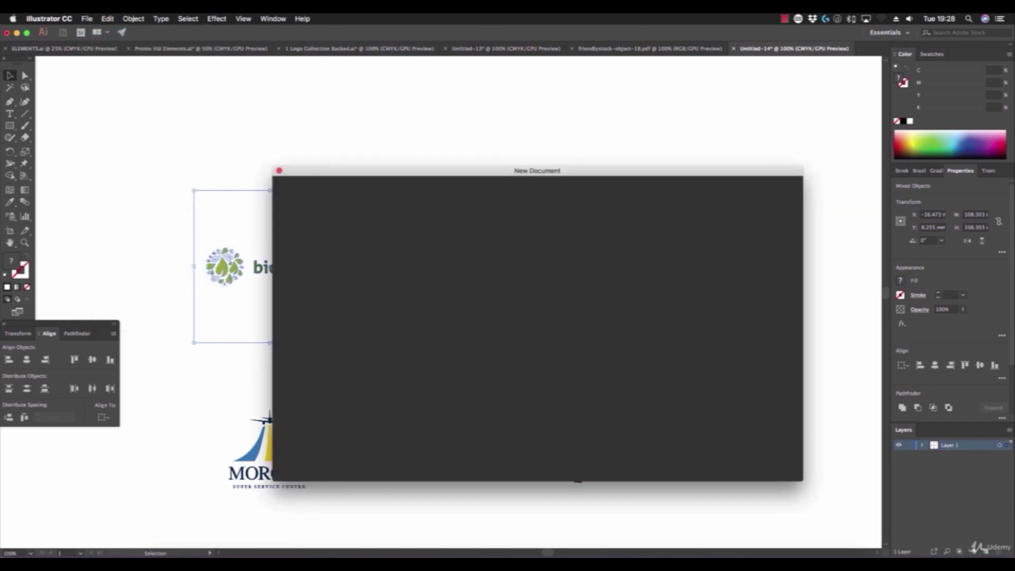
pyautogui.press('Return')
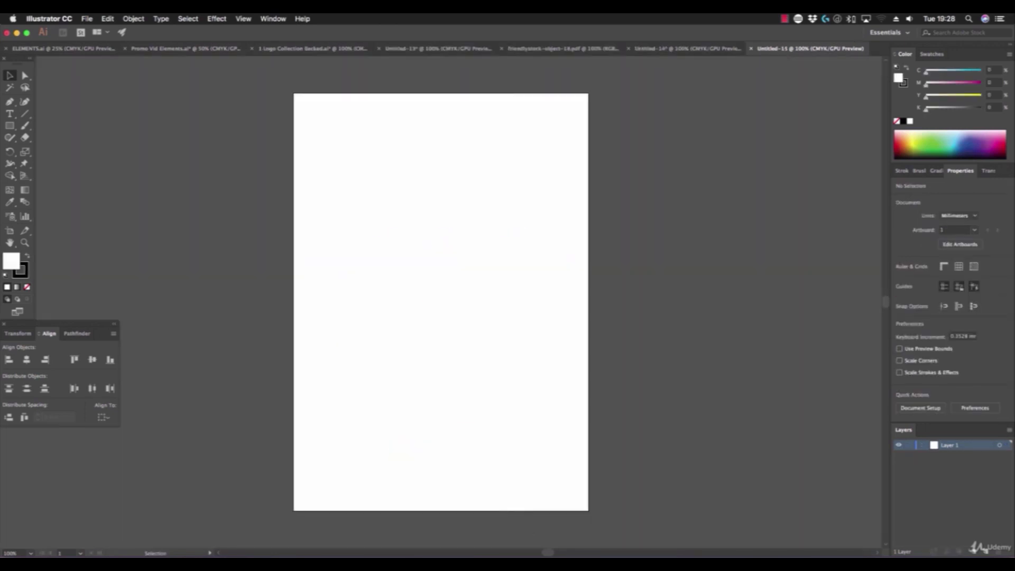
pyautogui.click(243, 19)
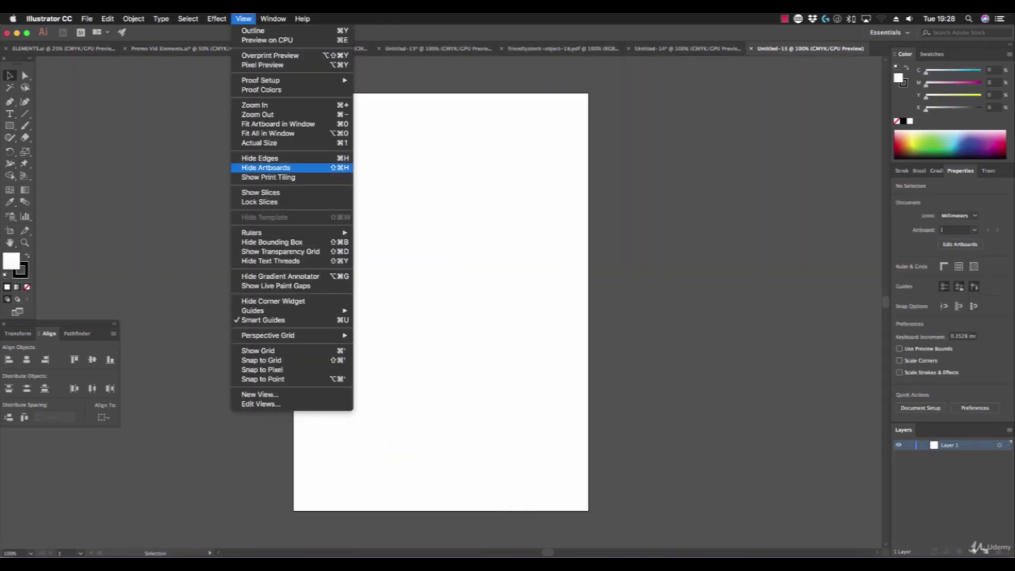
pyautogui.click(266, 168)
# Step: Paste the bioregions logo with its square and enlarge them proportionally to about 270 mm wide in the middle of the canvas
pyautogui.press('super+v')
pyautogui.moveTo(469, 317); pyautogui.dragTo(290, 169)
pyautogui.moveTo(333, 229); pyautogui.dragTo(561, 456)
pyautogui.moveTo(479, 268); pyautogui.dragTo(576, 297)
# Step: Export the enlarged bioregions logo to the Desktop as a PNG named logo bioregions at High (300 ppi) resolution
pyautogui.click(87, 19)
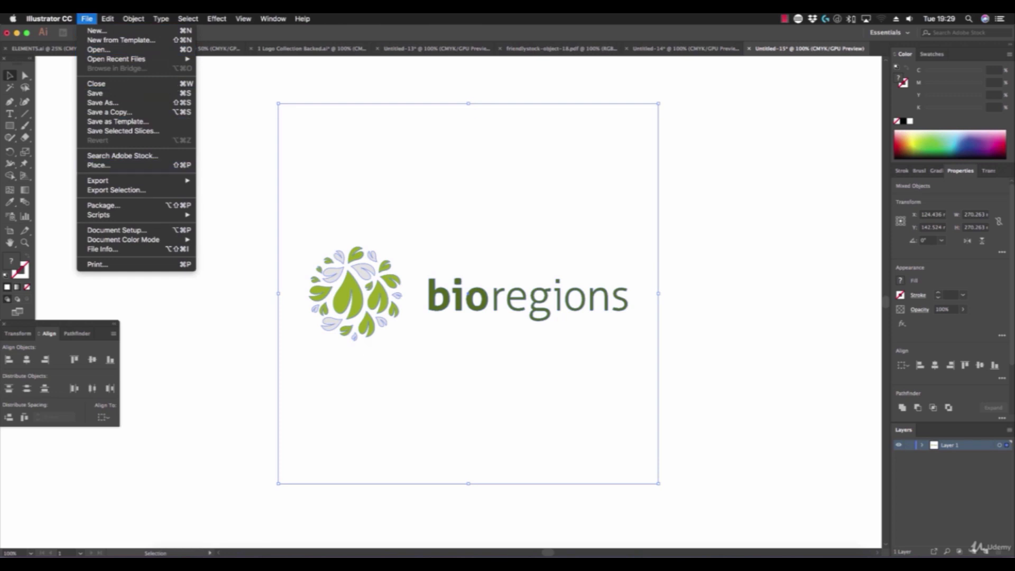
pyautogui.moveTo(106, 180)
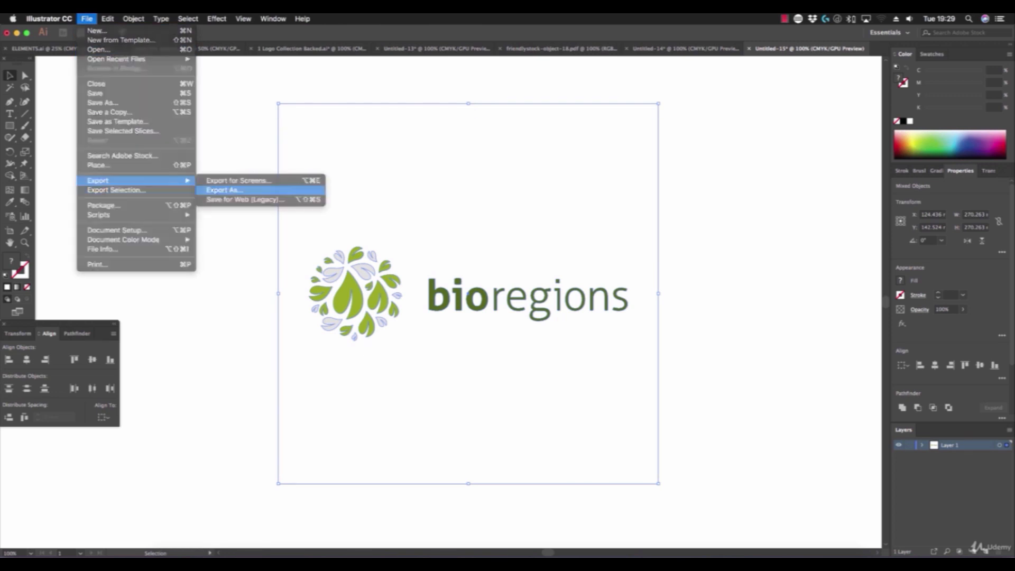
pyautogui.click(225, 190)
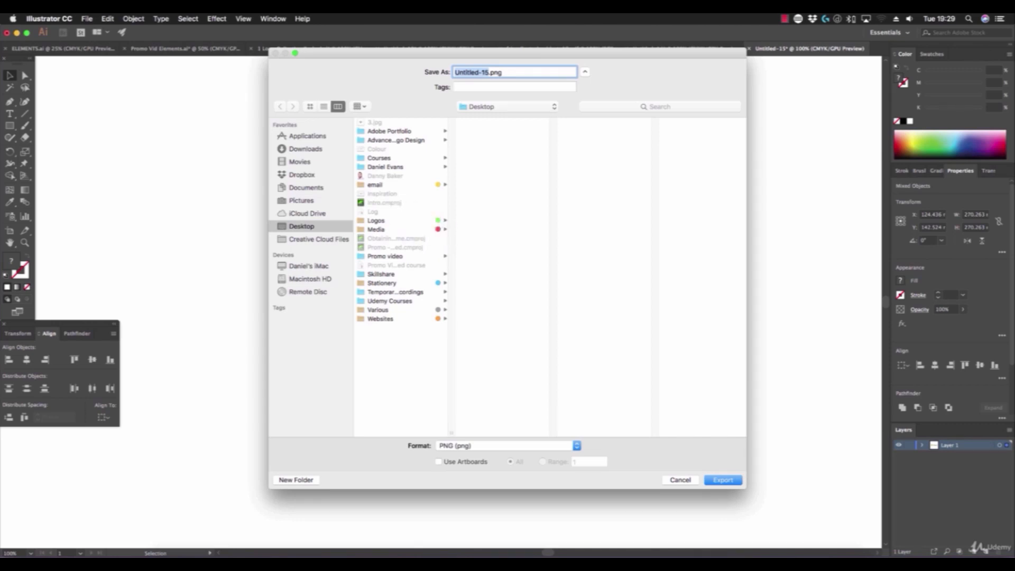
pyautogui.moveTo(423, 52); pyautogui.dragTo(524, 97)
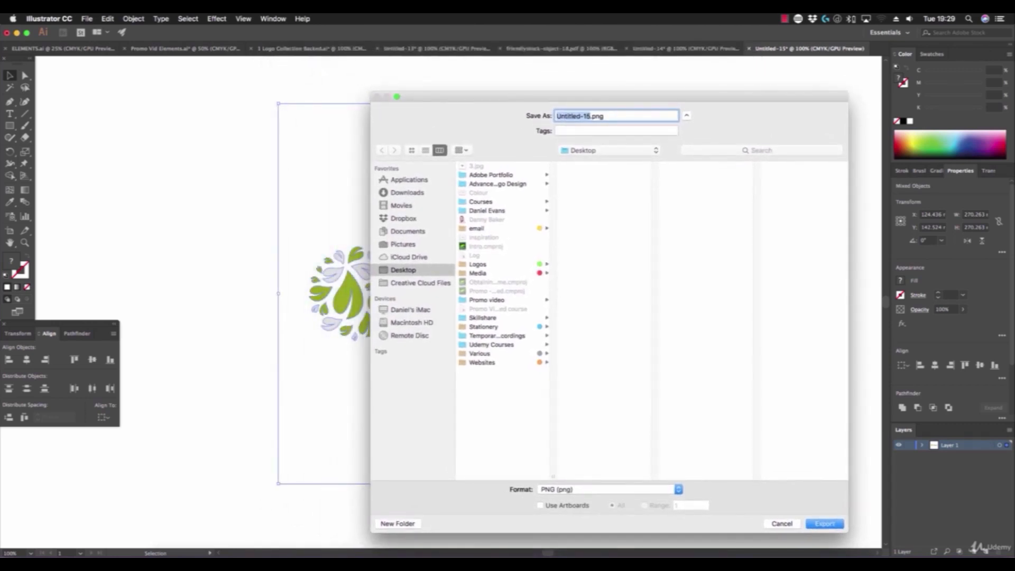
pyautogui.write('logo bioregions')
pyautogui.press('Return')
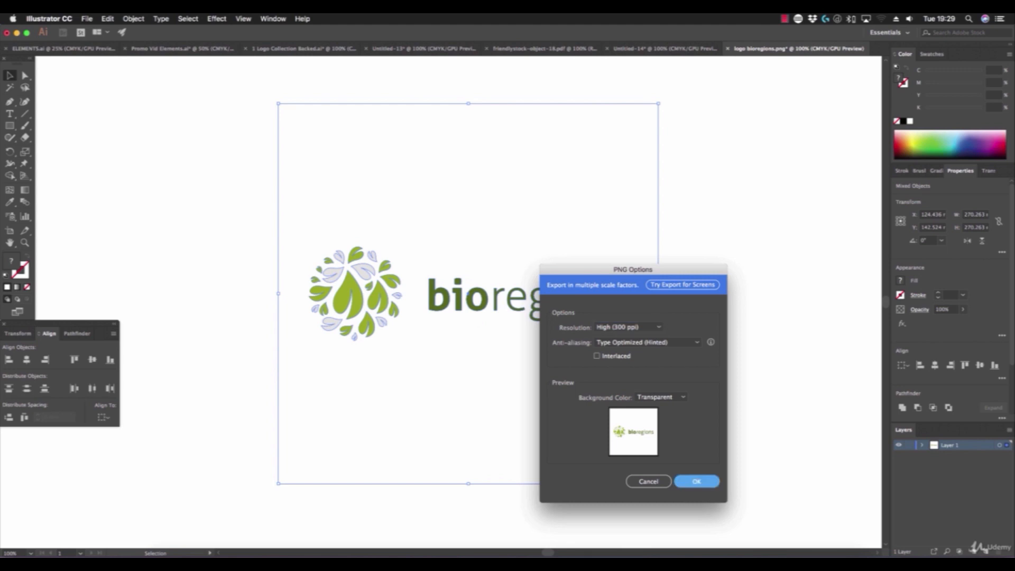
pyautogui.click(711, 480)
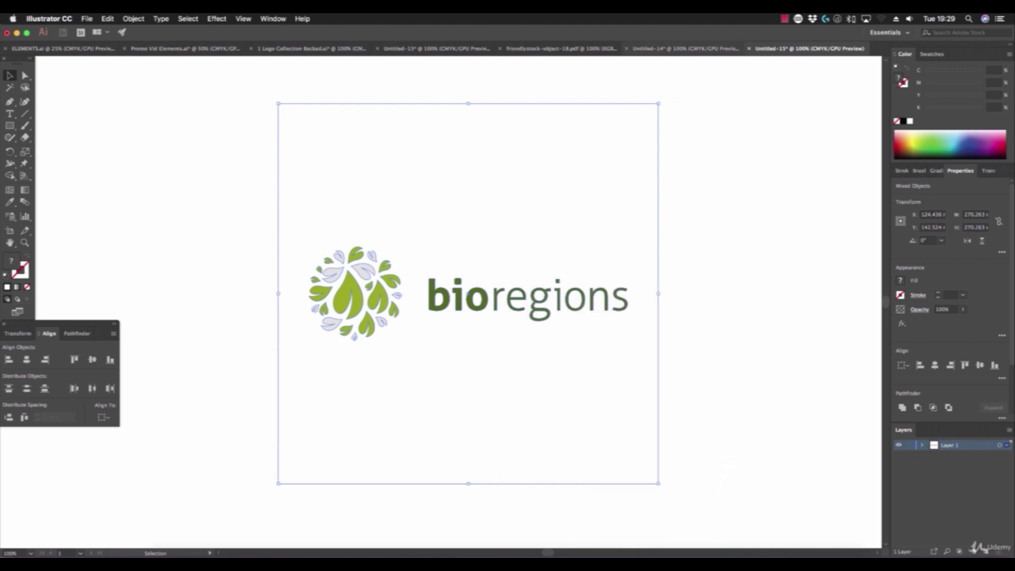
# Step: In the logo sheet Untitled-14, select the Wicked Smaht logo together with its square and copy them
pyautogui.click(687, 48)
pyautogui.moveTo(425, 136); pyautogui.dragTo(487, 342)
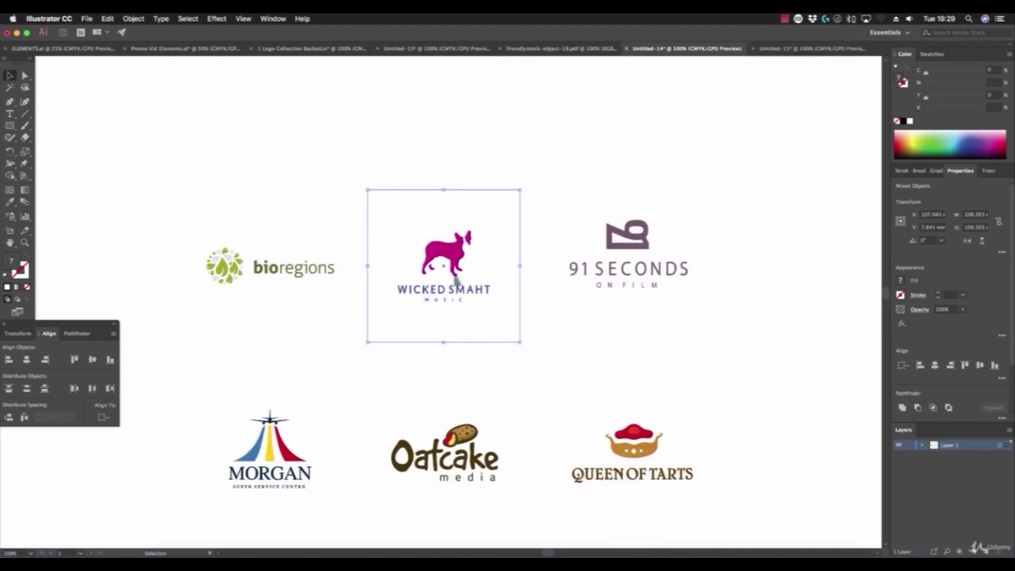
pyautogui.click(107, 19)
pyautogui.click(120, 66)
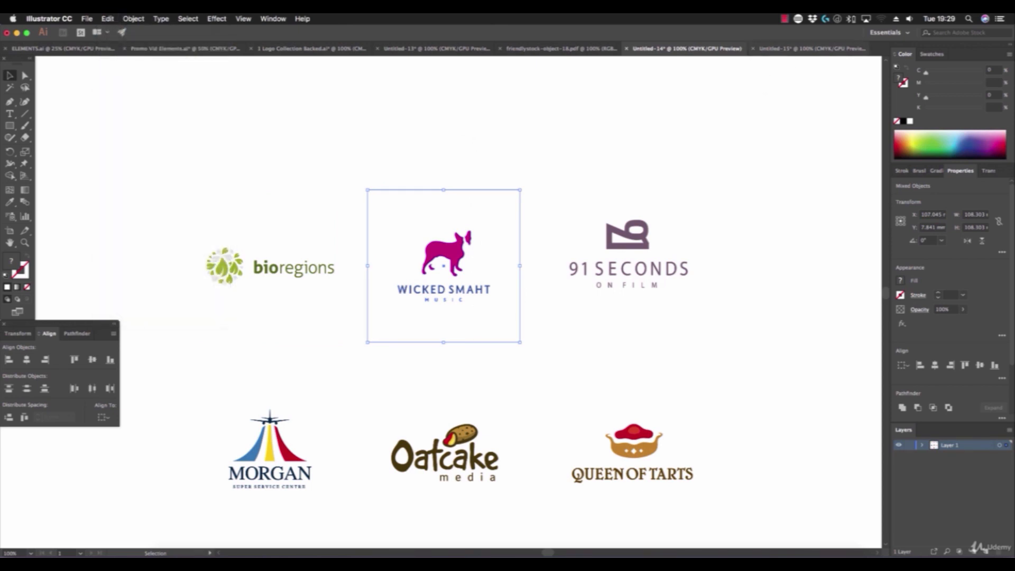
# Step: In Untitled-15, replace the bioregions artwork with the copied Wicked Smaht logo and enlarge it with its square to about 293 mm wide
pyautogui.click(794, 48)
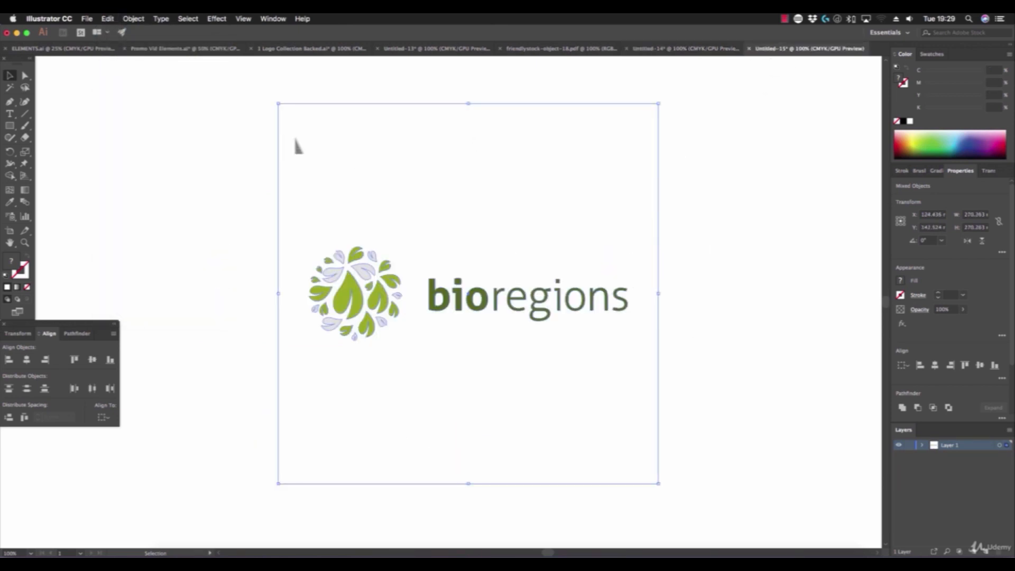
pyautogui.press('Delete')
pyautogui.press('super+v')
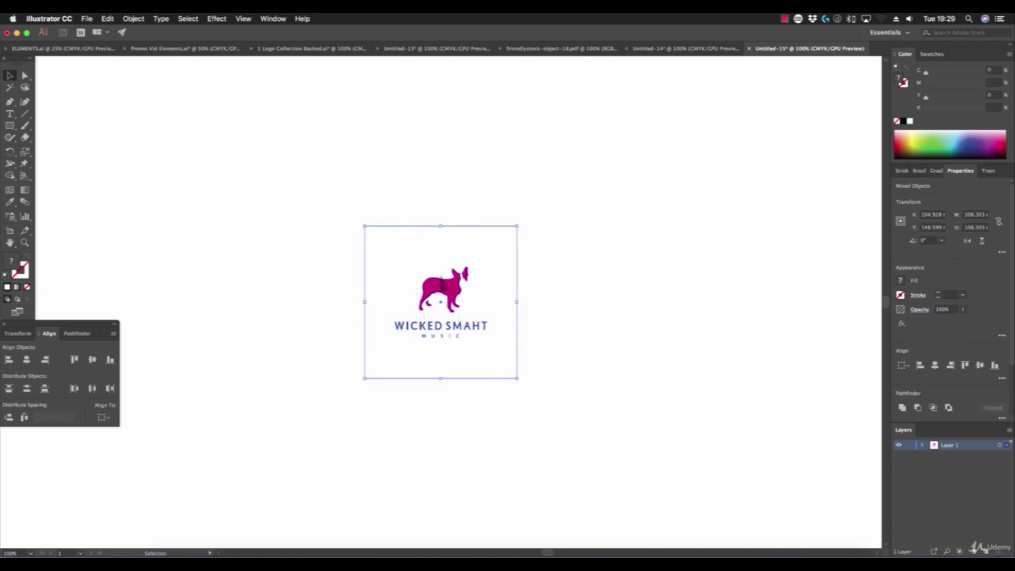
pyautogui.moveTo(460, 283); pyautogui.dragTo(295, 136)
pyautogui.moveTo(356, 236); pyautogui.dragTo(672, 445)
pyautogui.moveTo(444, 254); pyautogui.dragTo(509, 270)
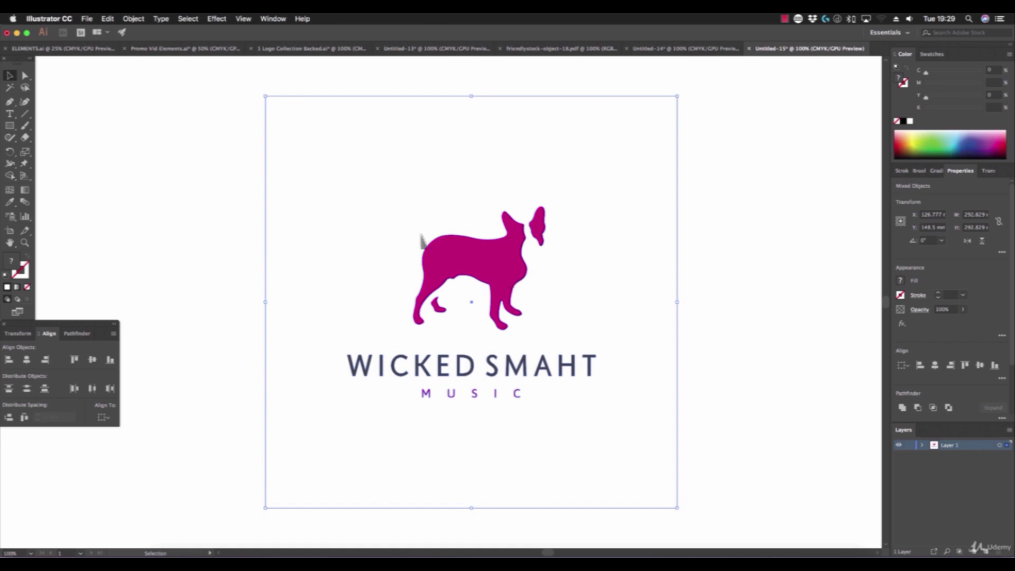
# Step: Export the enlarged Wicked Smaht logo to the Desktop as logo wicked.png with the offered PNG options
pyautogui.click(87, 19)
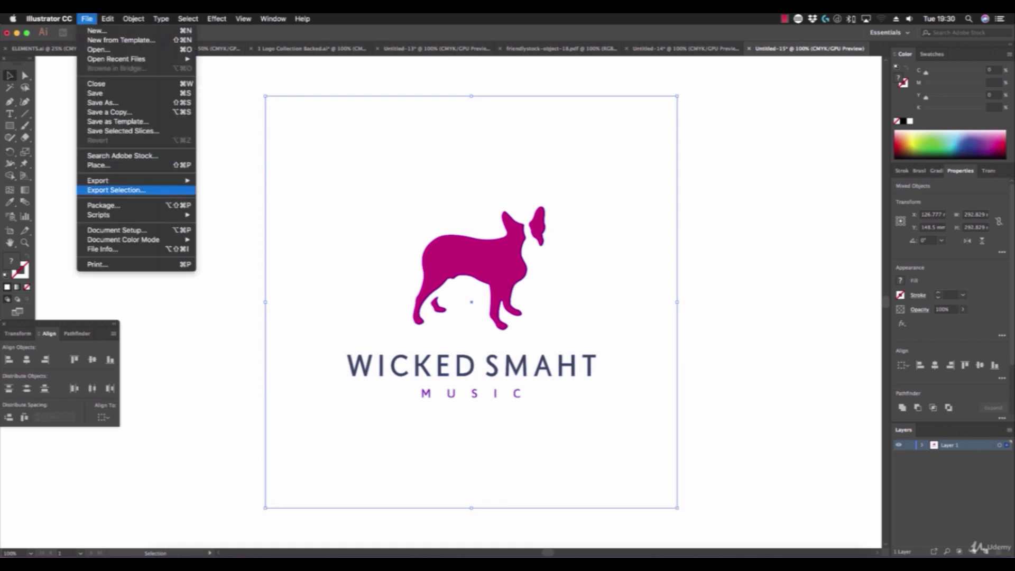
pyautogui.moveTo(101, 181)
pyautogui.click(224, 190)
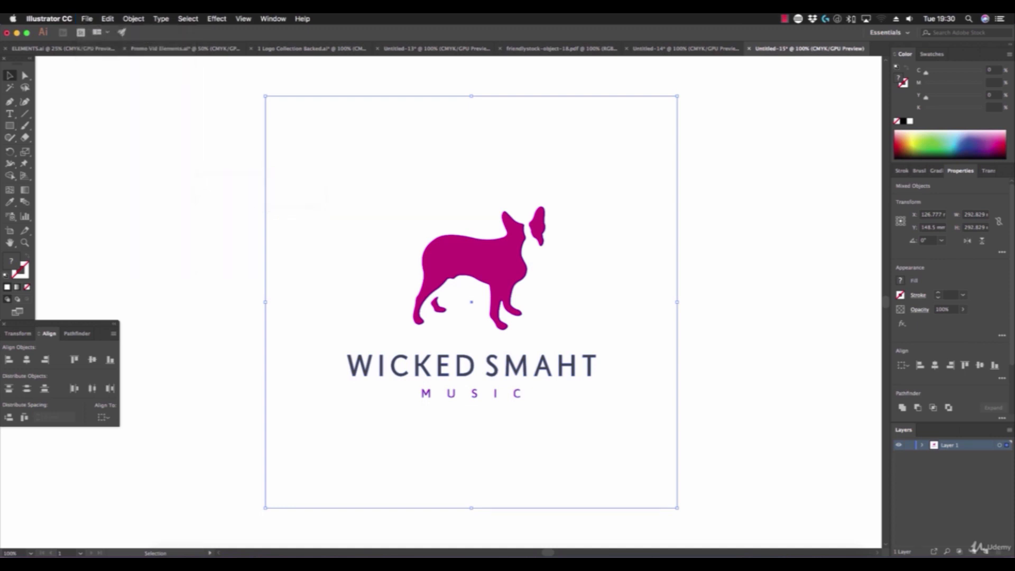
pyautogui.write('logo wicked.png')
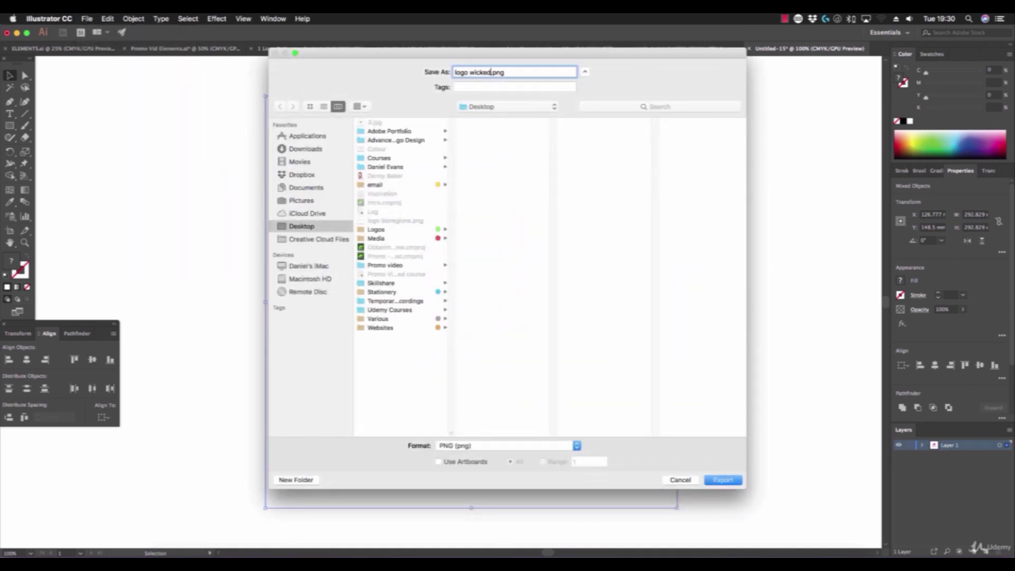
pyautogui.press('Return')
pyautogui.click(697, 482)
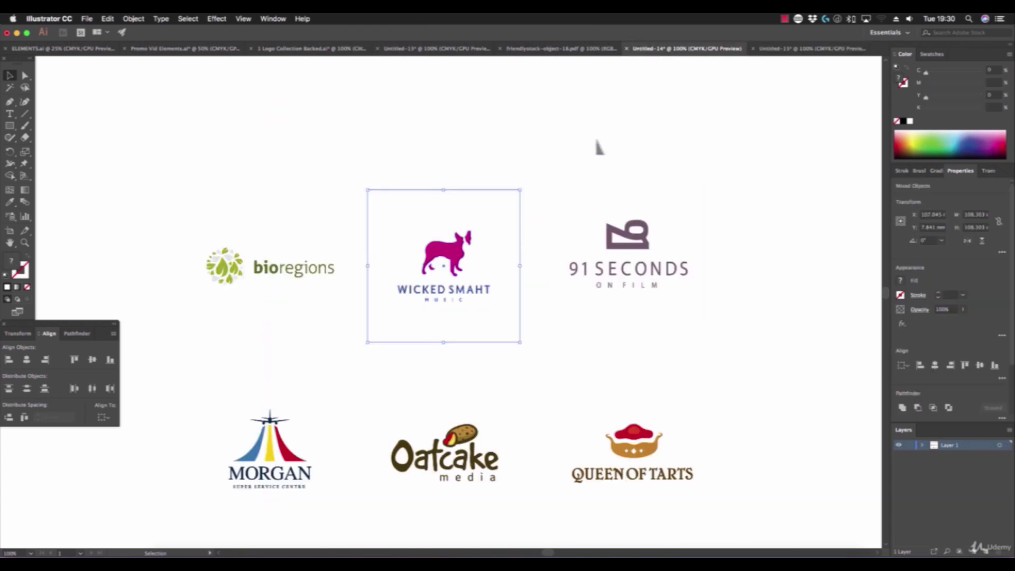
# Step: Select the 91 Seconds on Film logo together with its square in the logo sheet and copy them
pyautogui.moveTo(584, 100); pyautogui.dragTo(685, 336)
pyautogui.click(107, 18)
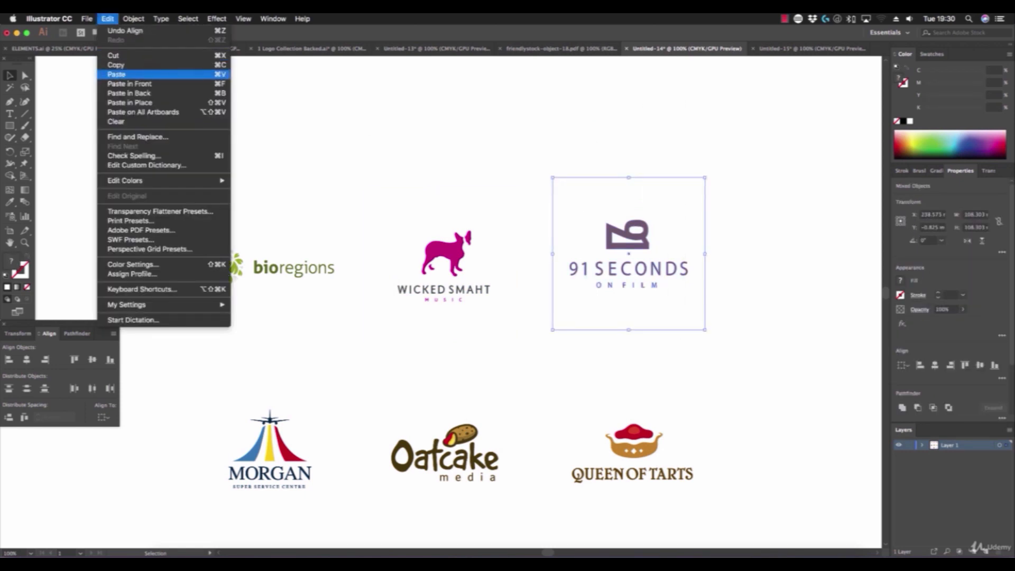
pyautogui.click(114, 73)
# Step: Paste the 91 Seconds on Film logo and square into Untitled-15 and enlarge them proportionally to about 269 mm wide
pyautogui.click(783, 48)
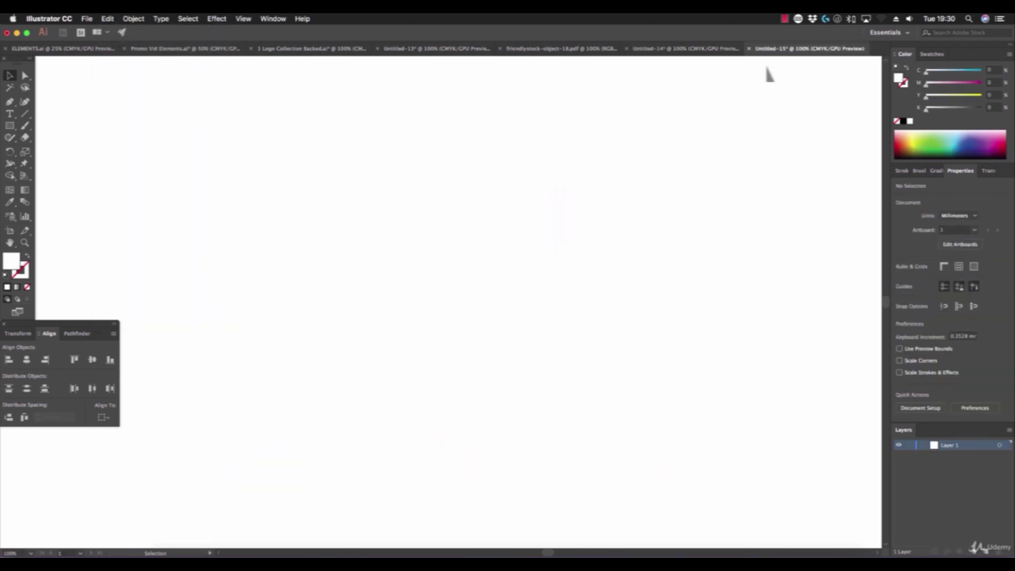
pyautogui.press('super+v')
pyautogui.moveTo(486, 270); pyautogui.dragTo(291, 101)
pyautogui.moveTo(324, 209); pyautogui.dragTo(551, 430)
pyautogui.moveTo(410, 202); pyautogui.dragTo(506, 274)
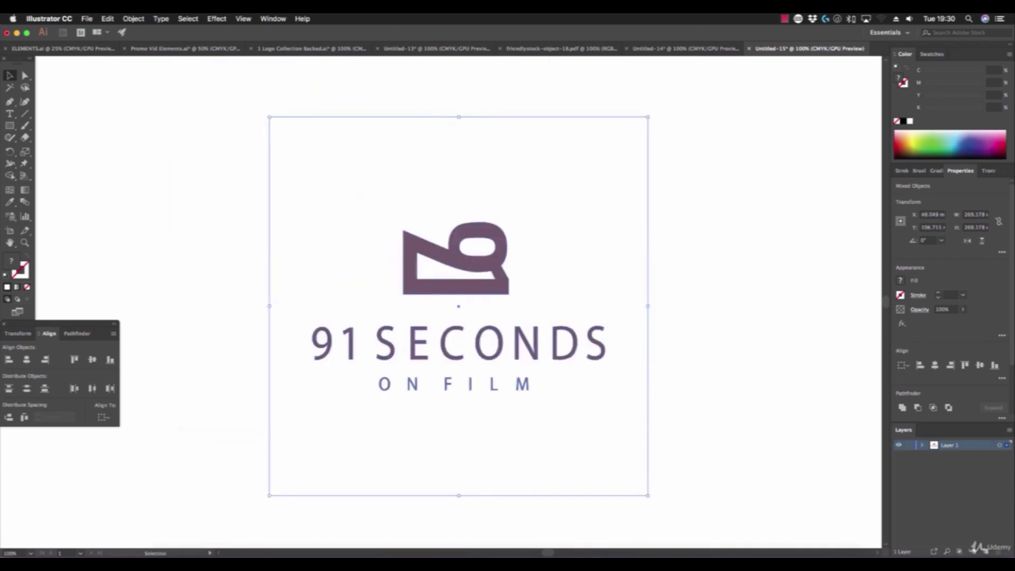
# Step: Export the enlarged 91 Seconds on Film logo to the Desktop as logo 91.png at High (300 ppi) and deselect the artwork
pyautogui.click(87, 18)
pyautogui.moveTo(98, 181)
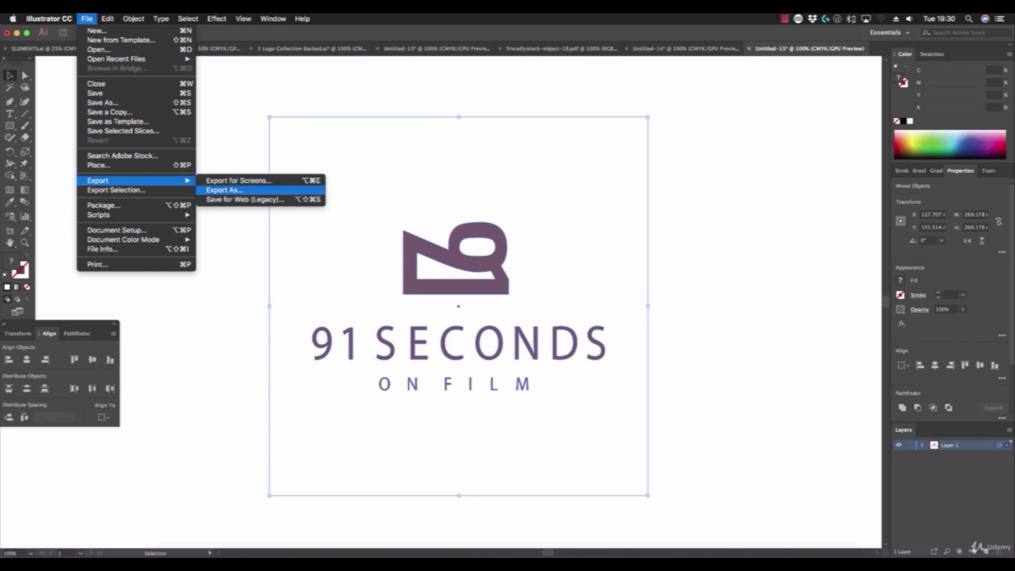
pyautogui.click(225, 190)
pyautogui.write('logo 91.png')
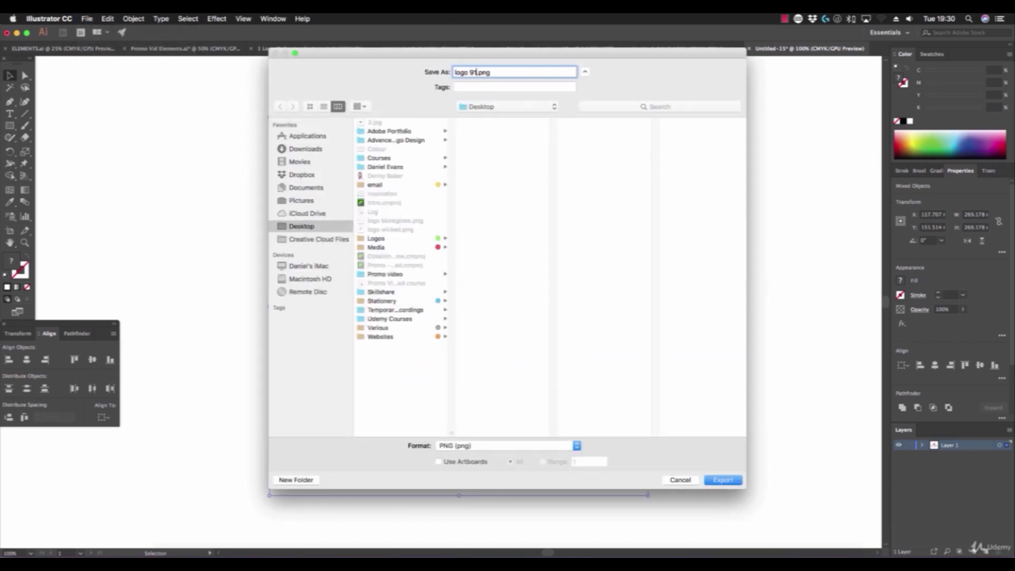
pyautogui.press('Return')
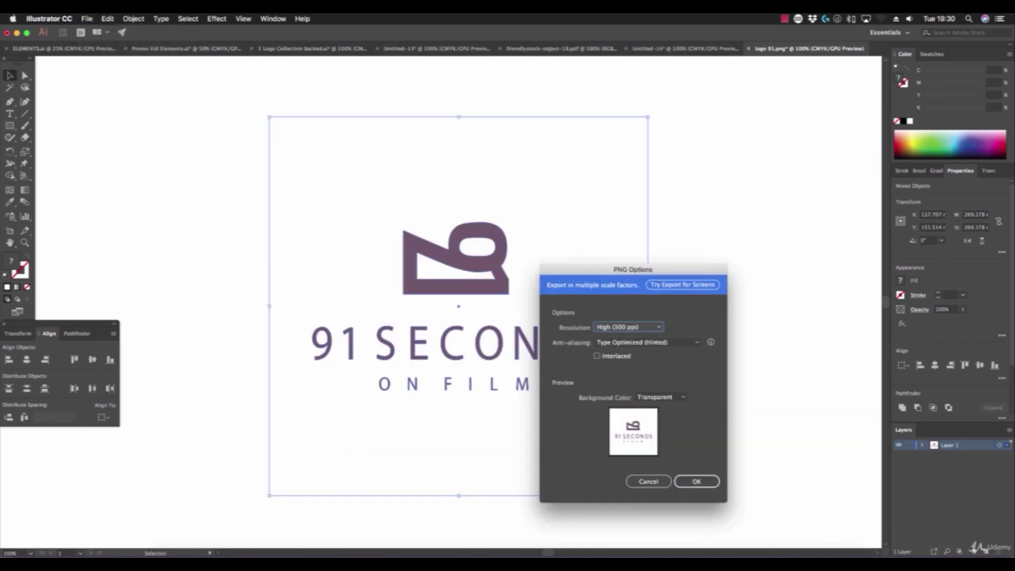
pyautogui.click(697, 482)
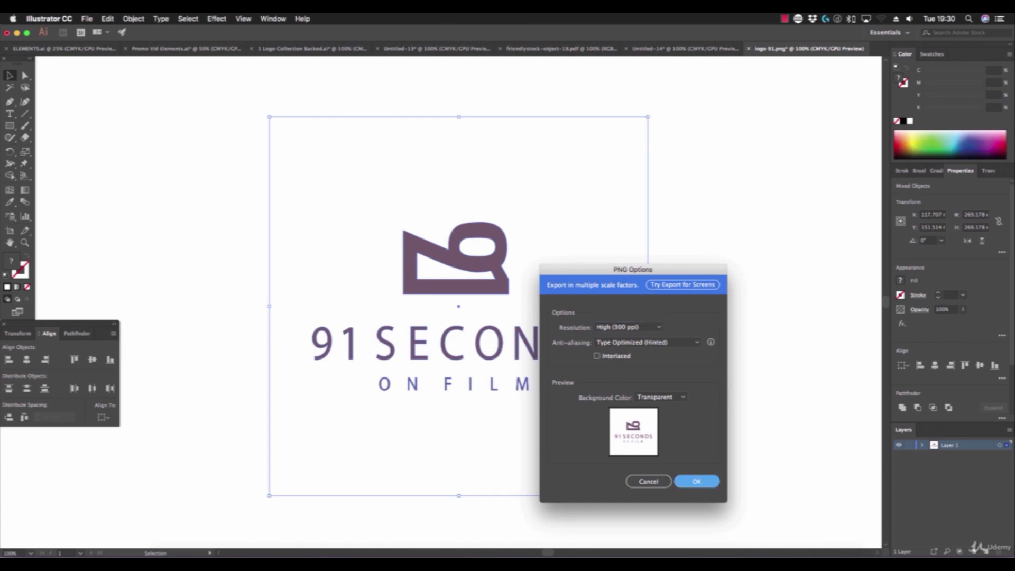
pyautogui.click(813, 275)
# Step: Return to the logo sheet Untitled-14 and look over the remaining rows of logos
pyautogui.click(689, 49)
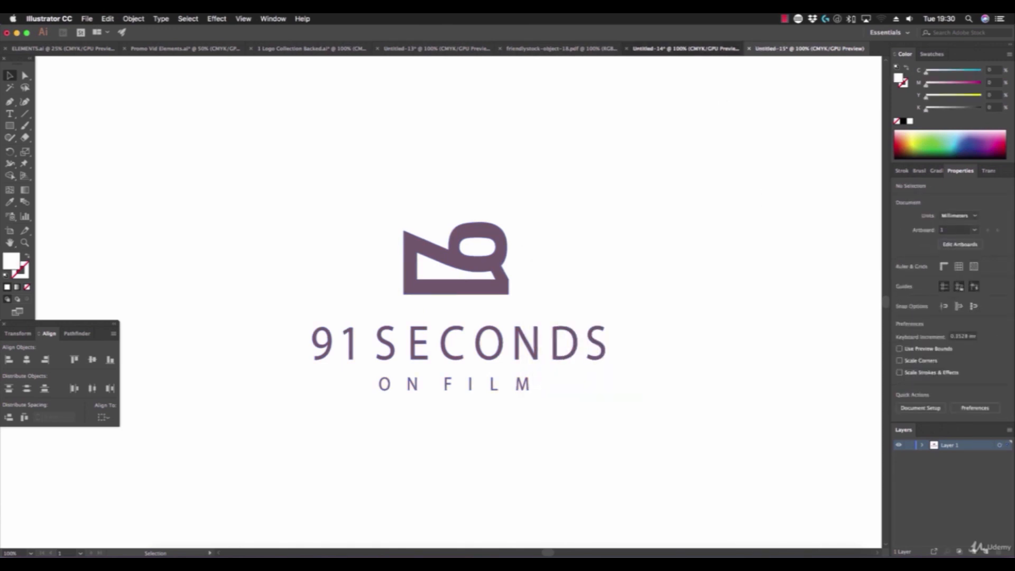
pyautogui.click(761, 272)
pyautogui.scroll(-5, 868, 351)
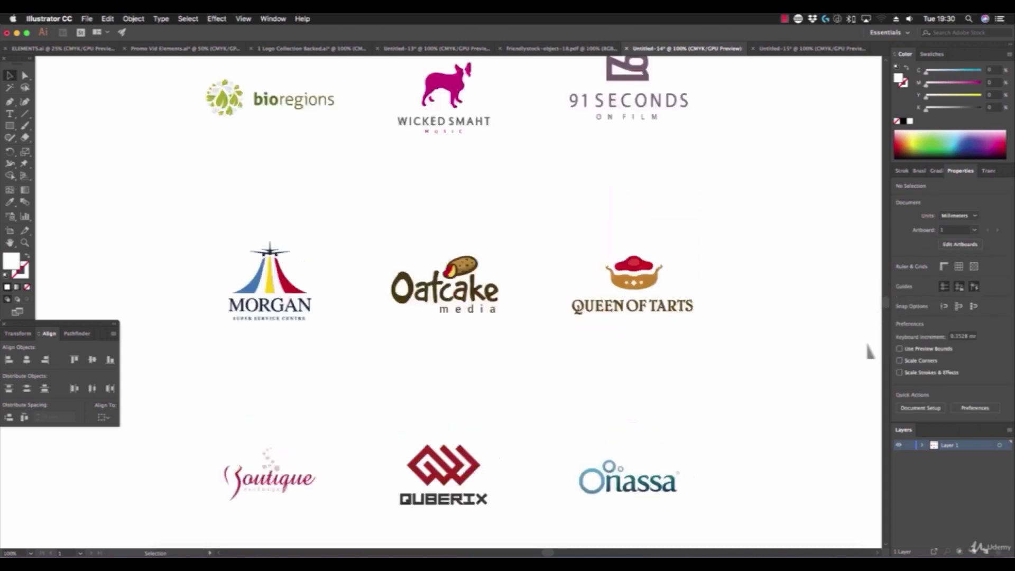
pyautogui.scroll(1, 872, 345)
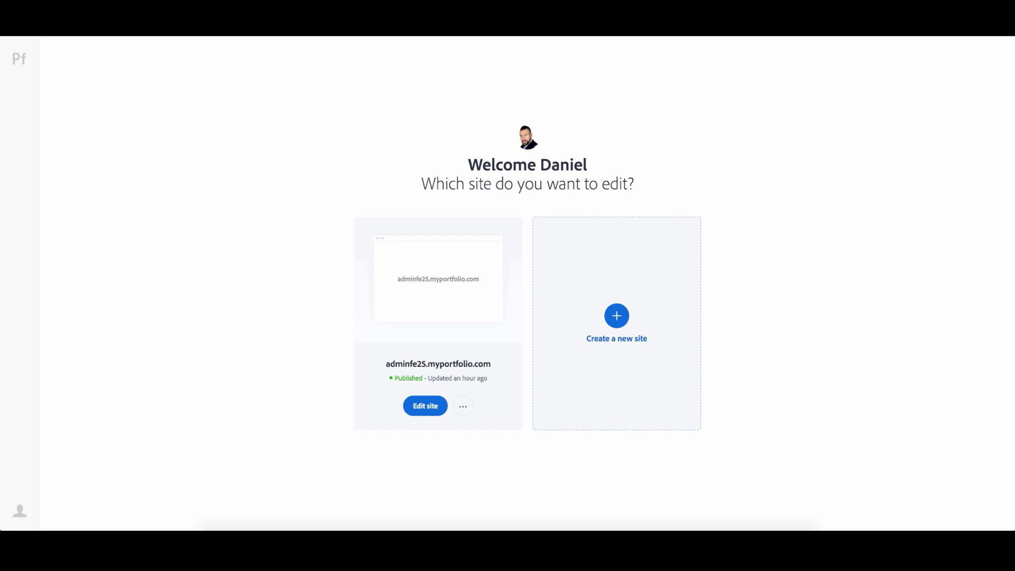
# Step: Switch to Adobe Portfolio and create a new gallery-of-work site using the Sawdust theme
pyautogui.click(617, 316)
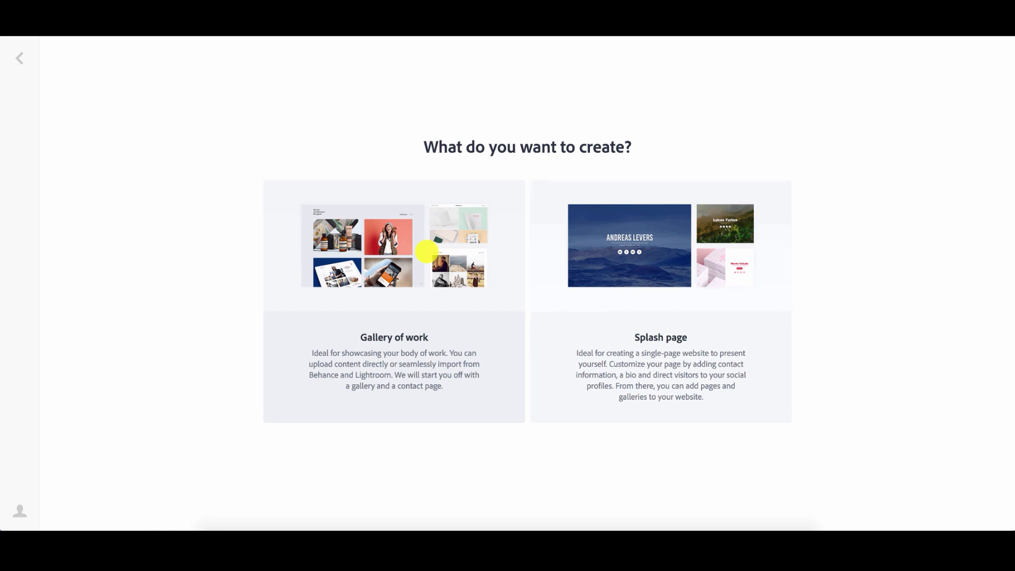
pyautogui.click(471, 237)
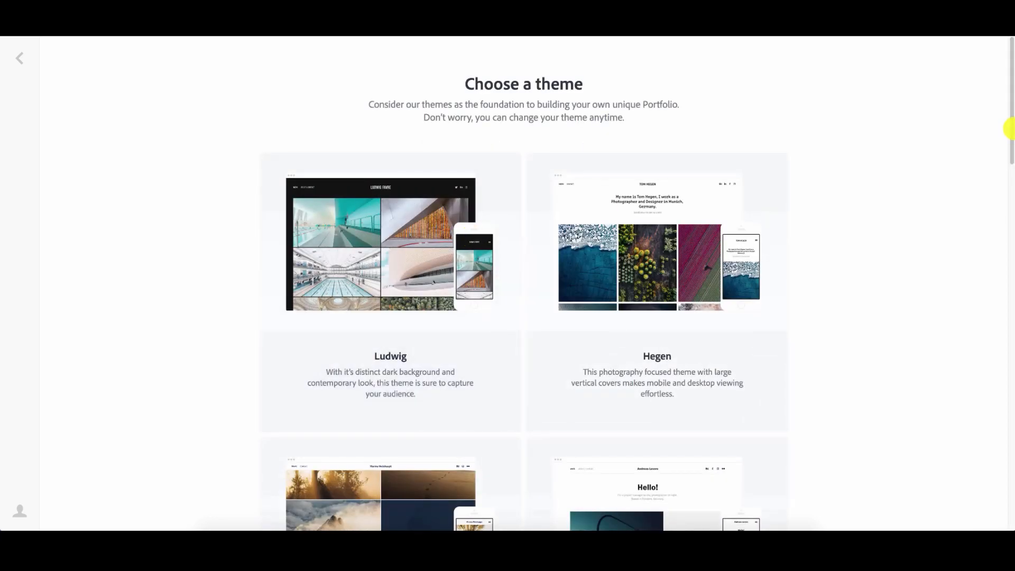
pyautogui.click(1010, 126)
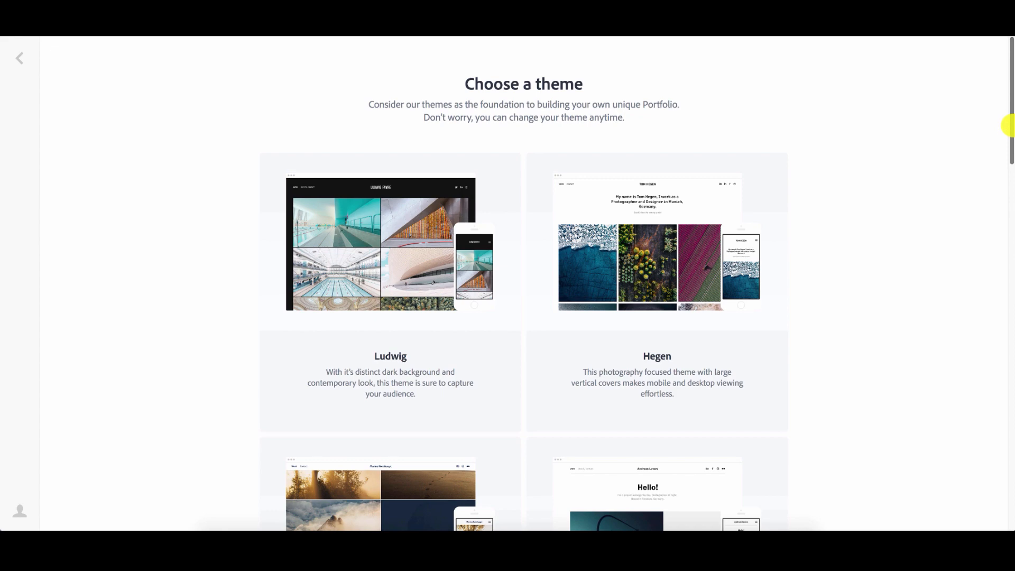
pyautogui.moveTo(1008, 126); pyautogui.dragTo(1010, 484)
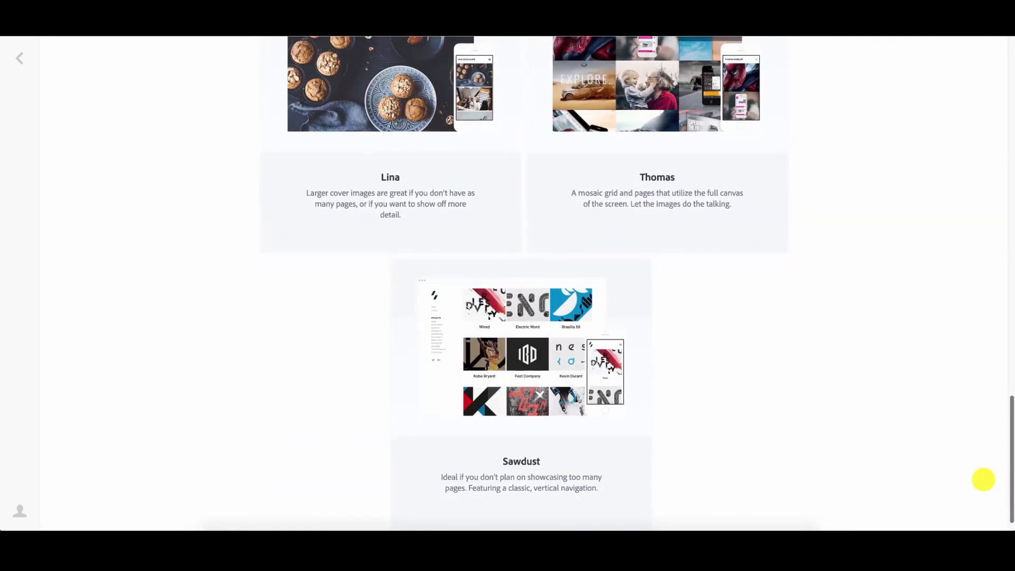
pyautogui.scroll(4, 914, 419)
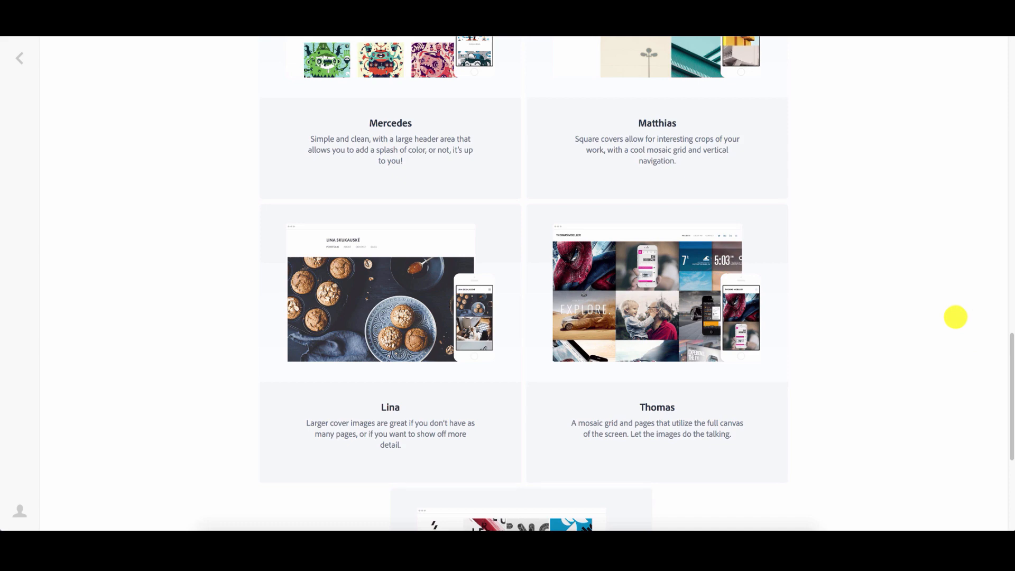
pyautogui.scroll(-4, 957, 315)
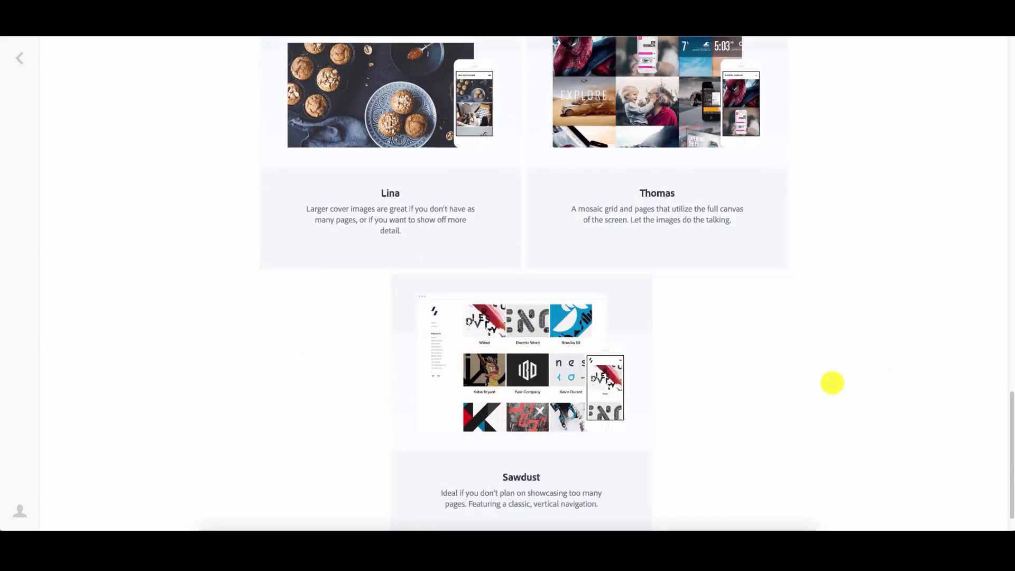
pyautogui.scroll(-1, 735, 370)
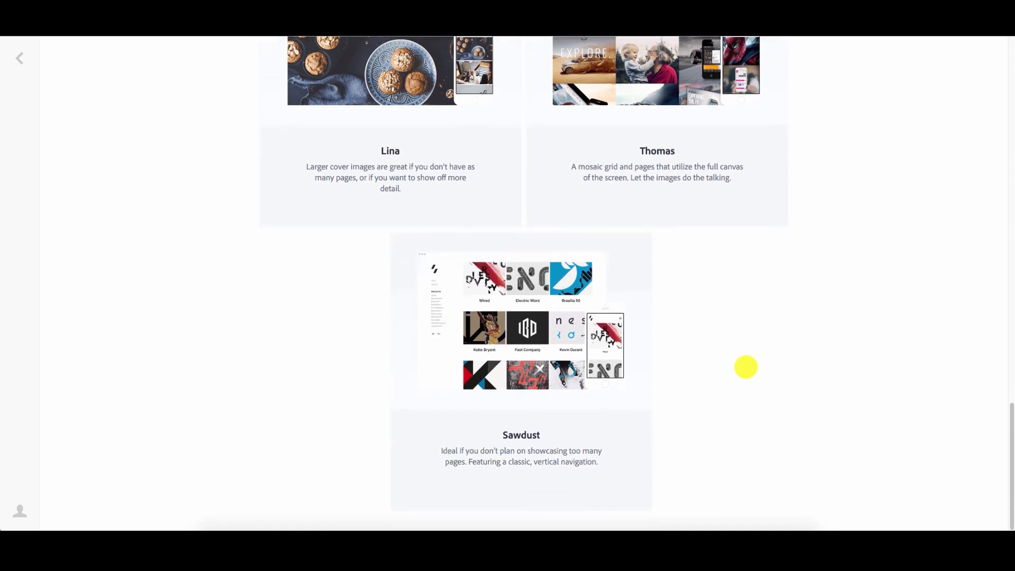
pyautogui.click(539, 343)
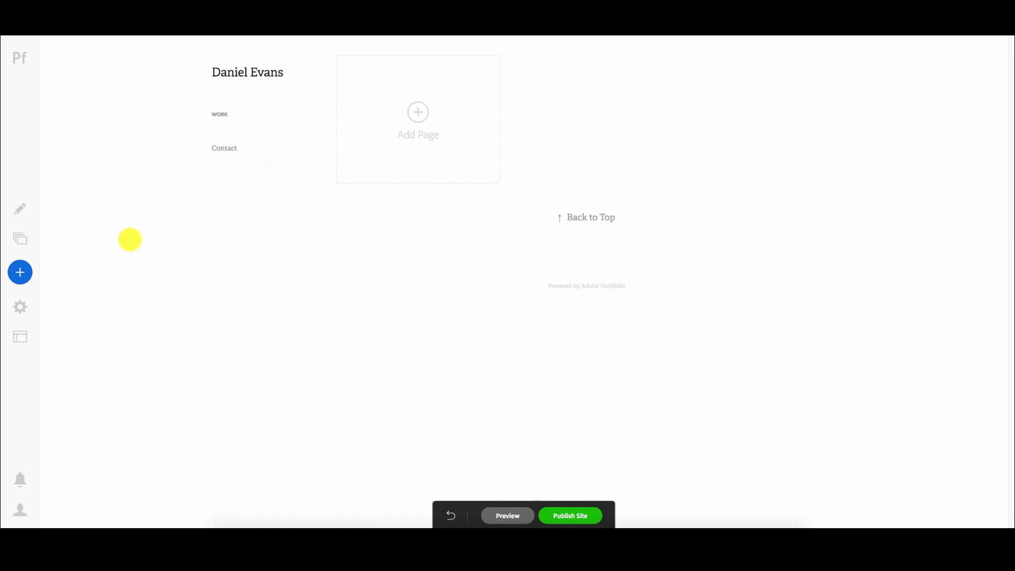
# Step: View the Contact page and add a page with the Default layout titled Logos to the Work gallery
pyautogui.click(20, 239)
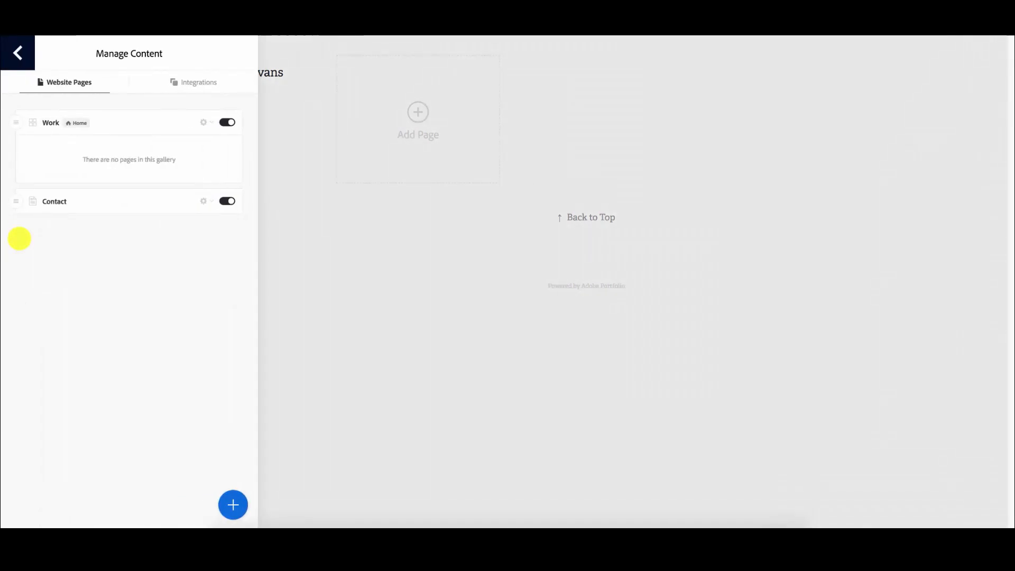
pyautogui.click(62, 202)
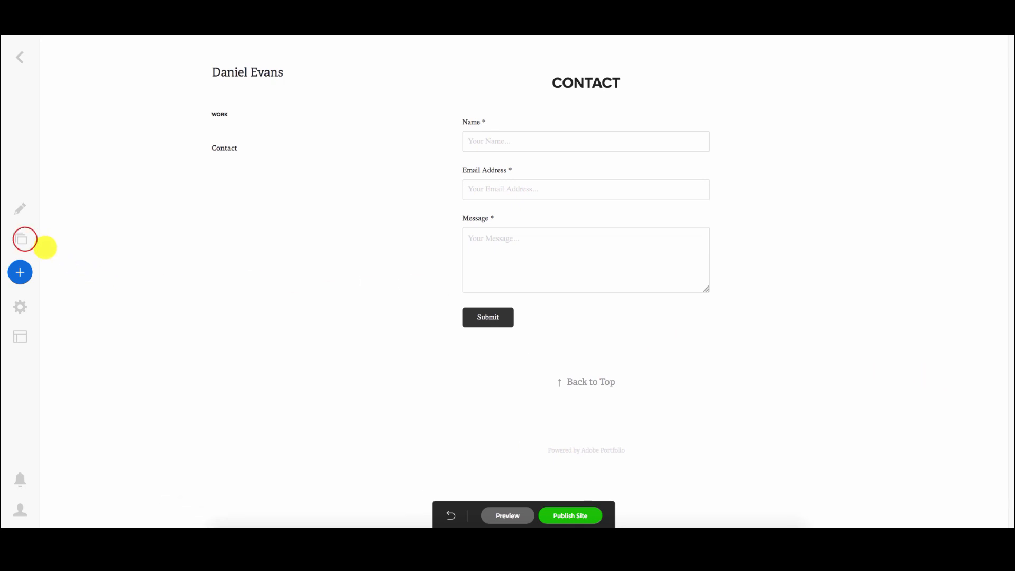
pyautogui.click(24, 239)
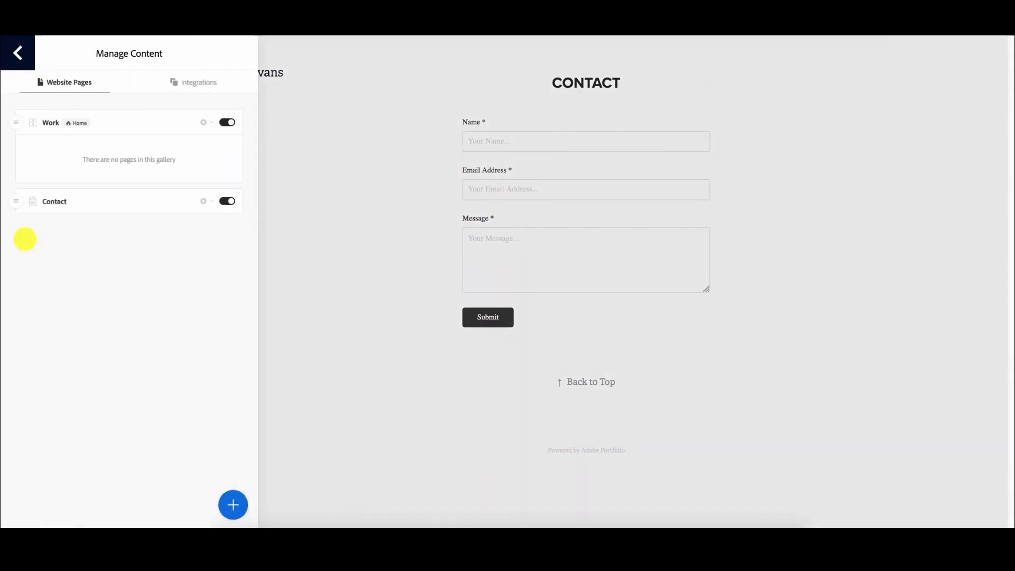
pyautogui.click(231, 504)
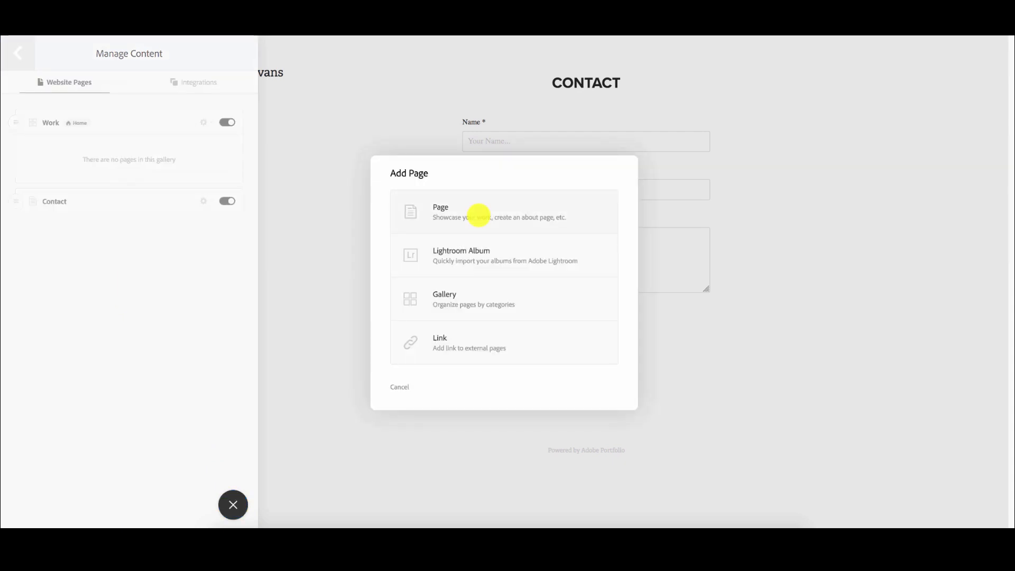
pyautogui.click(479, 215)
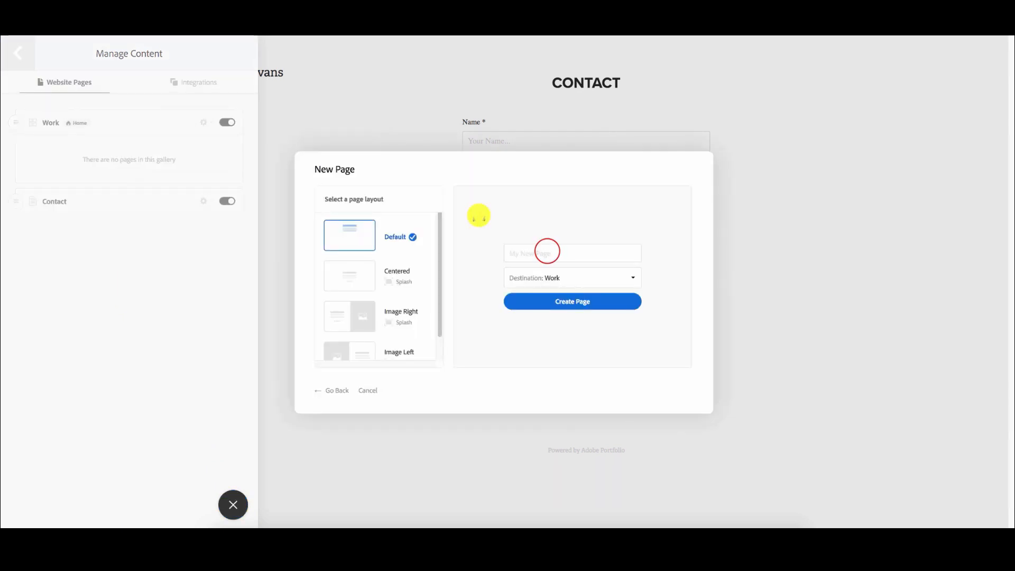
pyautogui.click(547, 251)
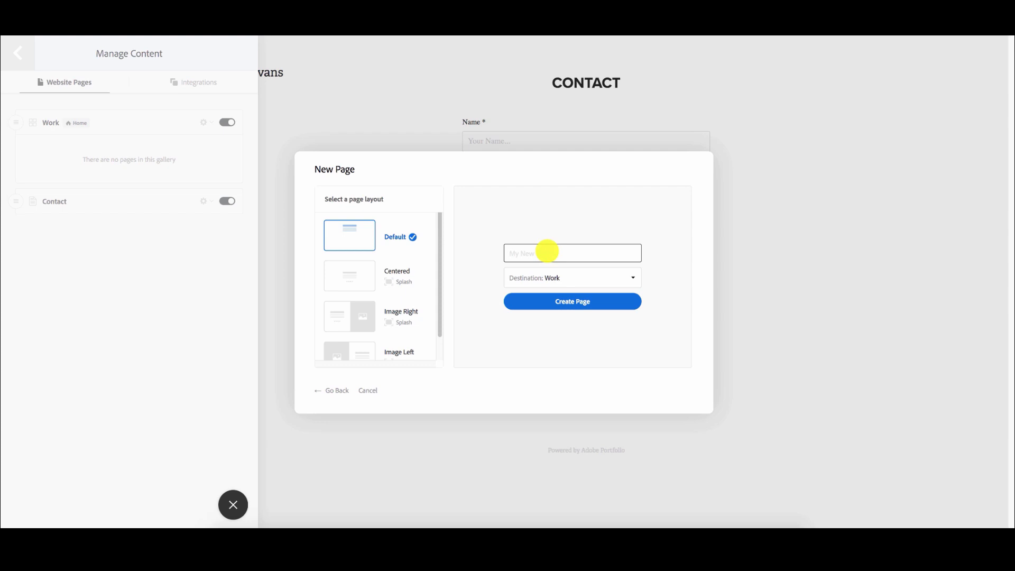
pyautogui.write('Logo')
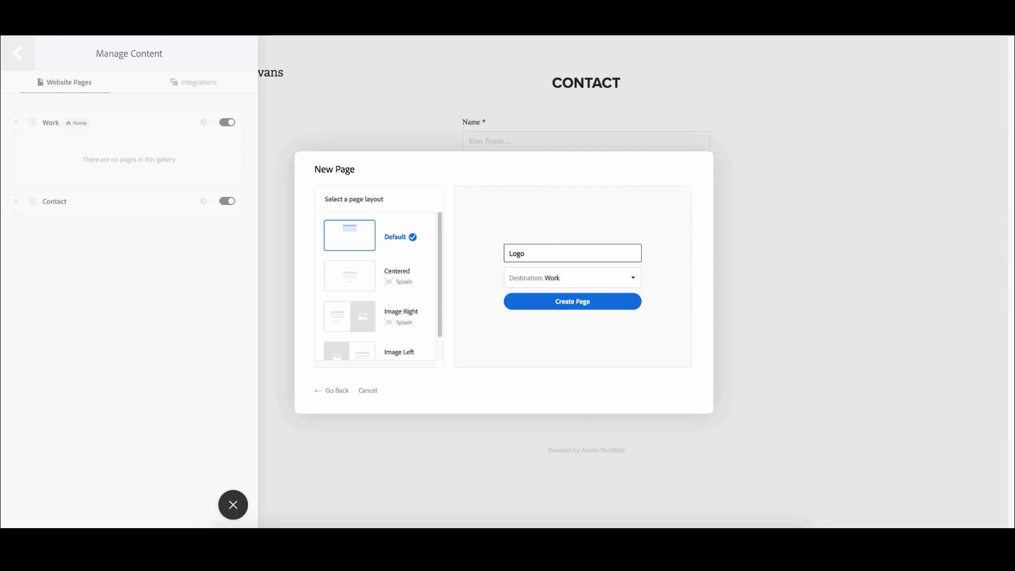
pyautogui.write('s')
pyautogui.click(560, 301)
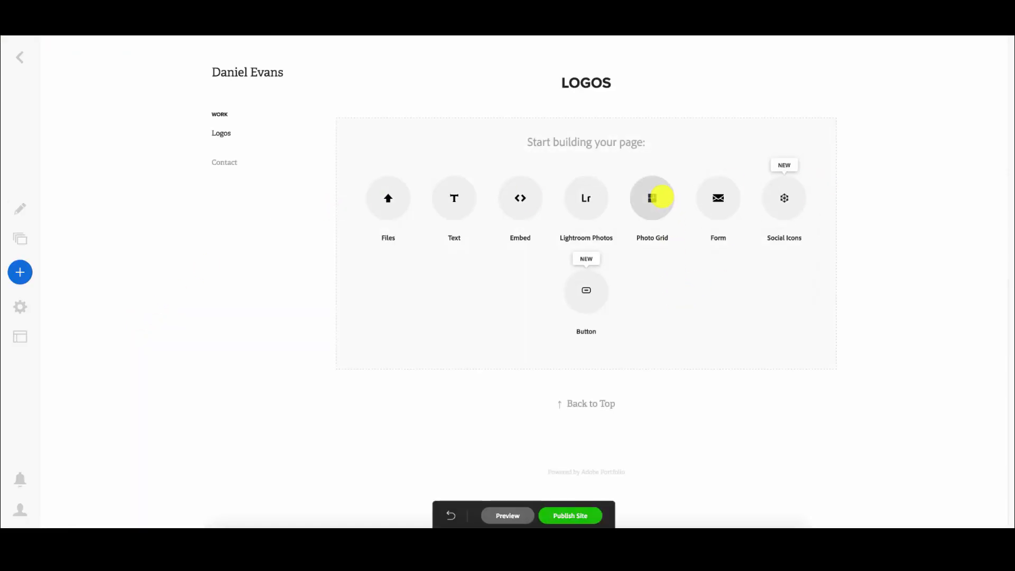
# Step: Add a photo grid to the Logos page and upload the consecutive files logo 91.png through Quberix.png into it
pyautogui.click(662, 197)
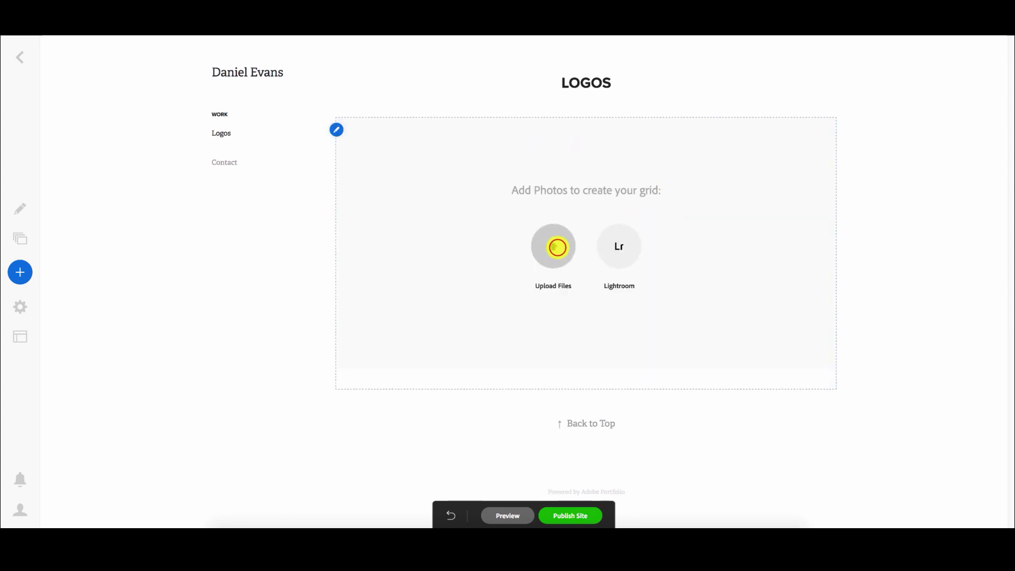
pyautogui.click(557, 247)
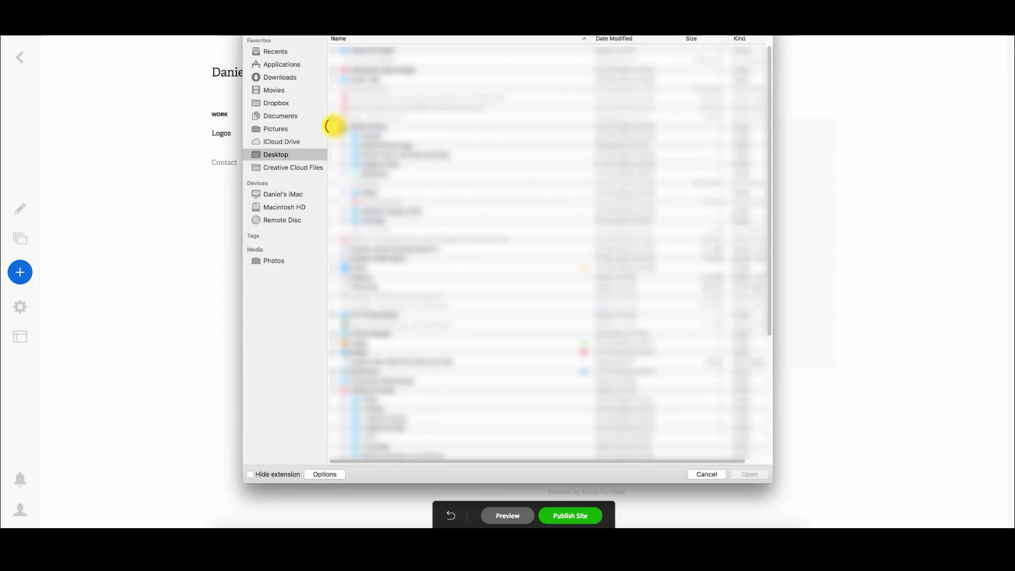
pyautogui.click(335, 127)
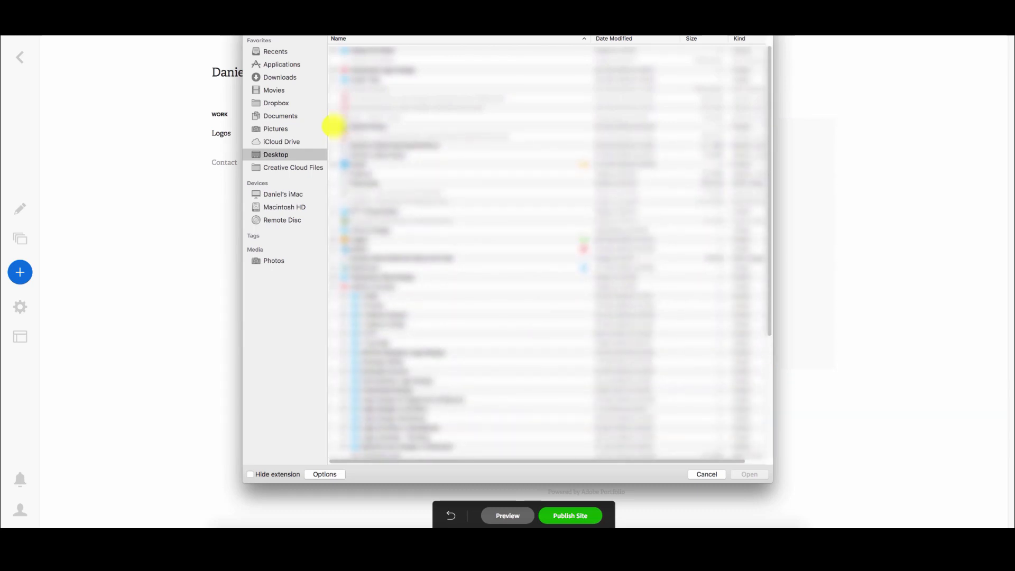
pyautogui.click(388, 88)
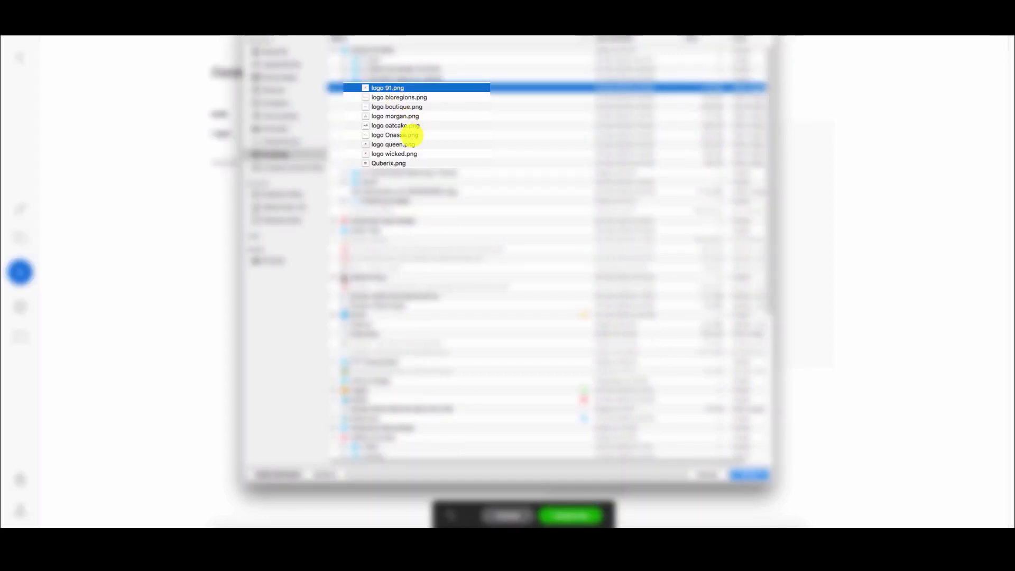
pyautogui.keyDown('shift'); pyautogui.click(399, 163); pyautogui.keyUp('shift')
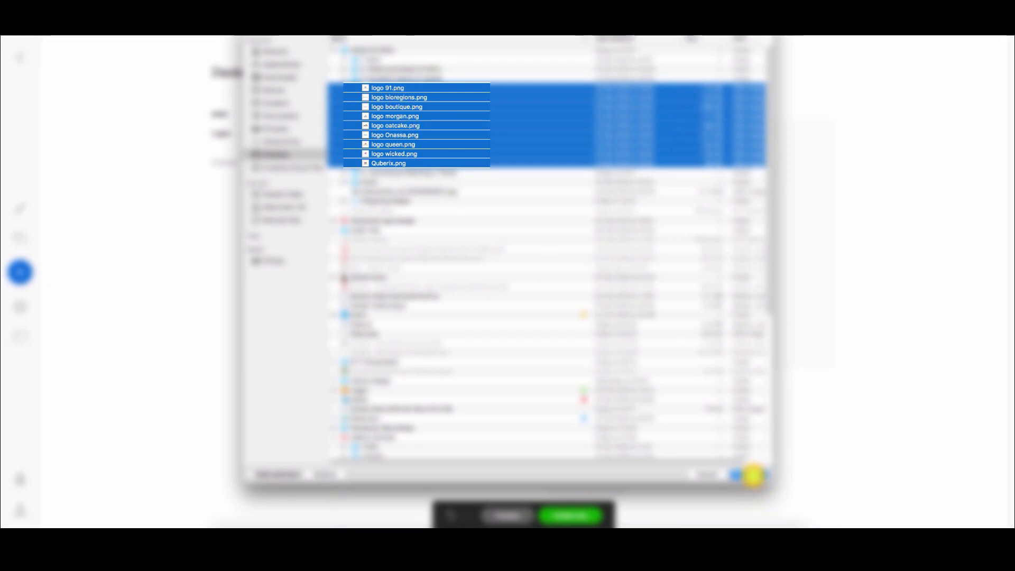
pyautogui.click(754, 476)
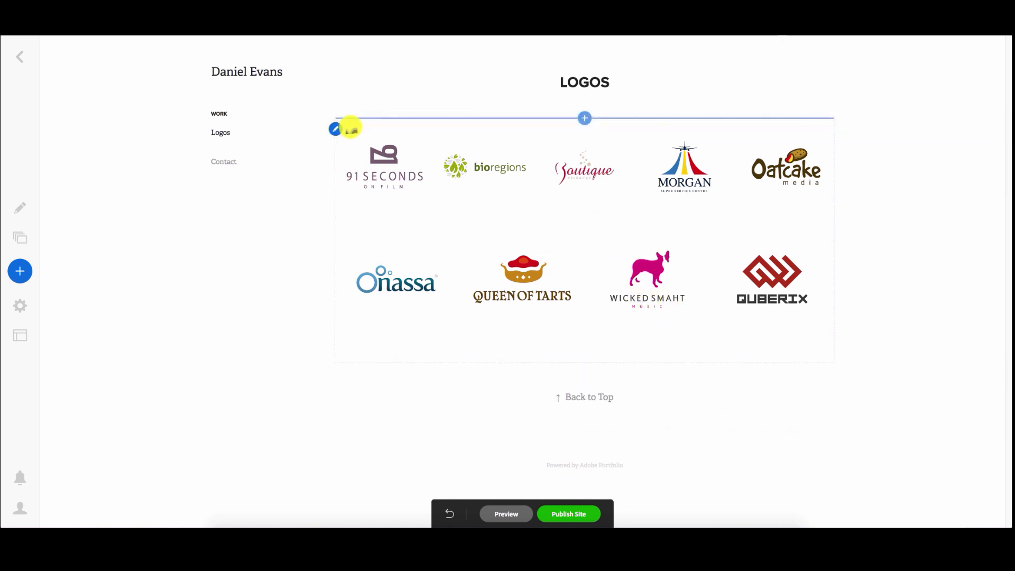
# Step: Edit the photo grid and add the Baba Jollof logo file from the Desktop to it
pyautogui.click(333, 130)
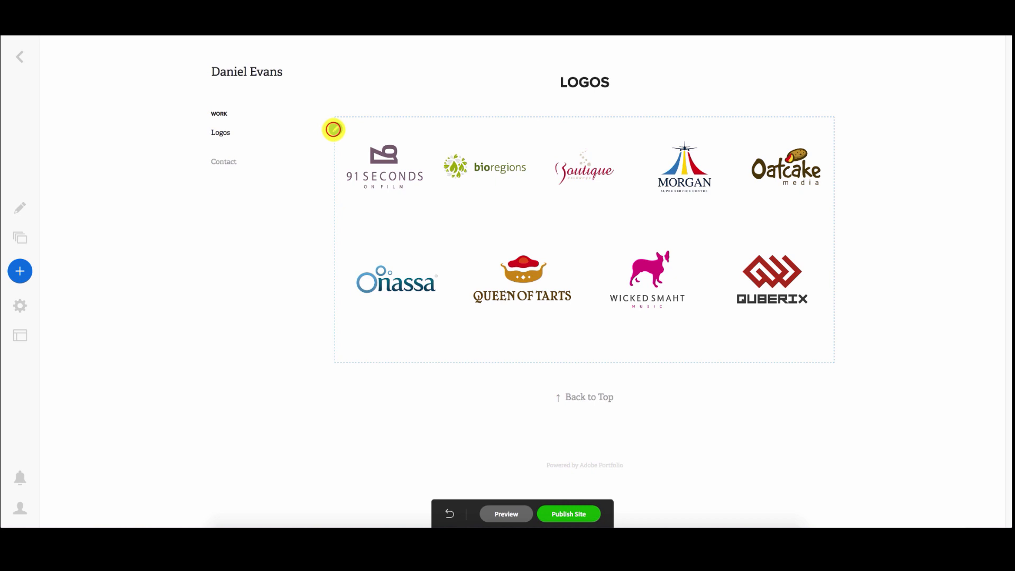
pyautogui.click(333, 130)
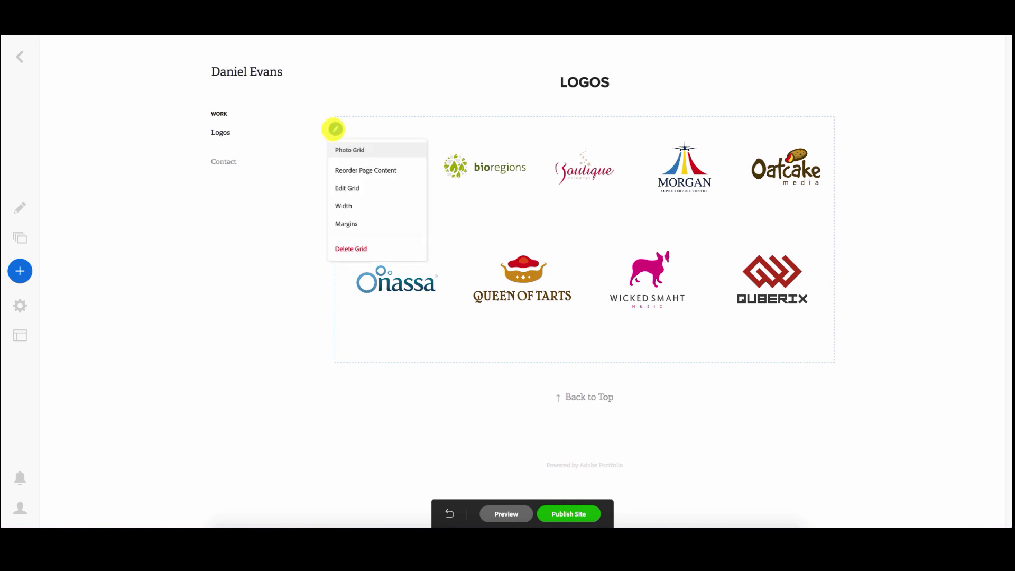
pyautogui.click(344, 148)
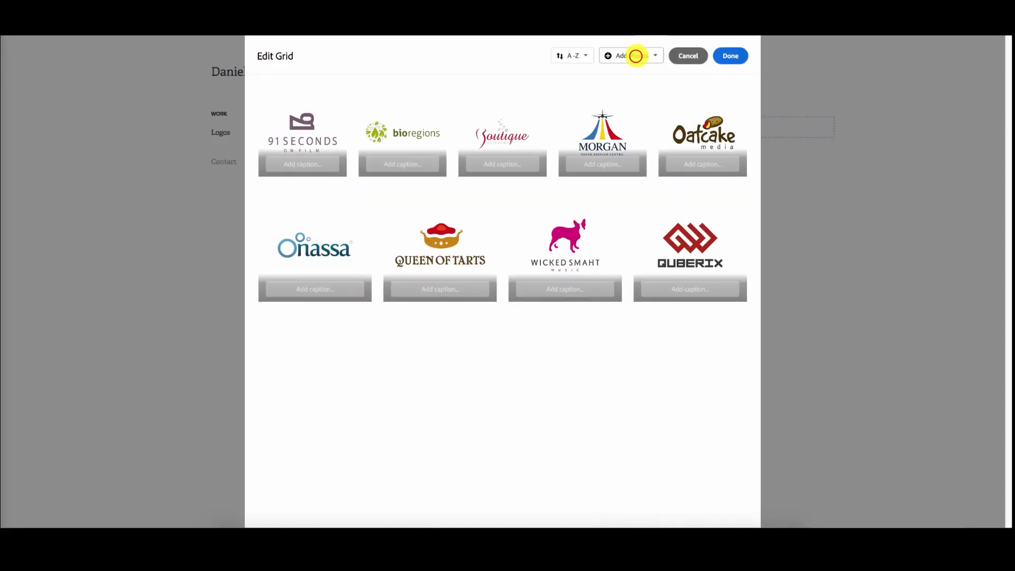
pyautogui.click(636, 55)
pyautogui.click(632, 75)
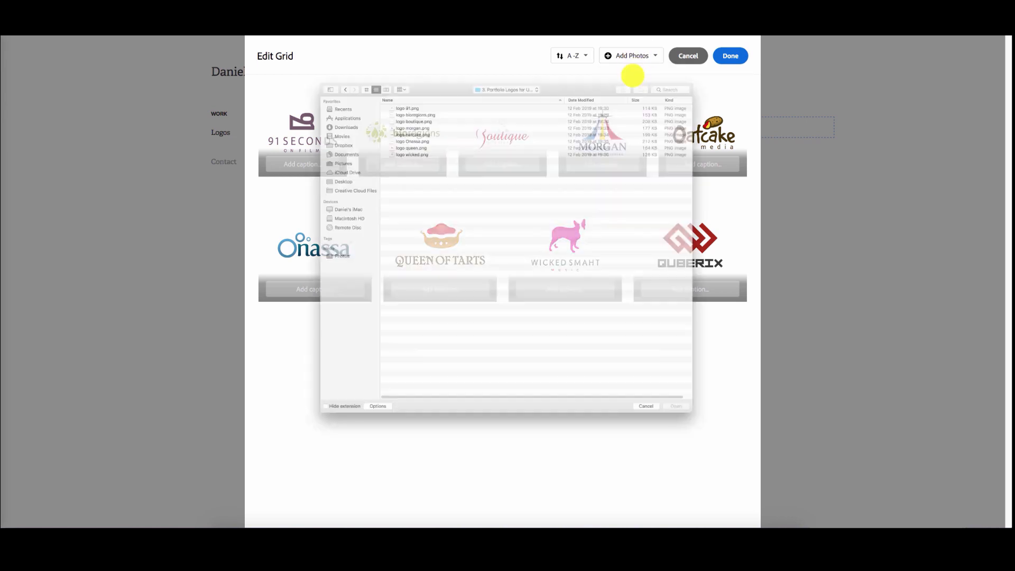
pyautogui.click(274, 154)
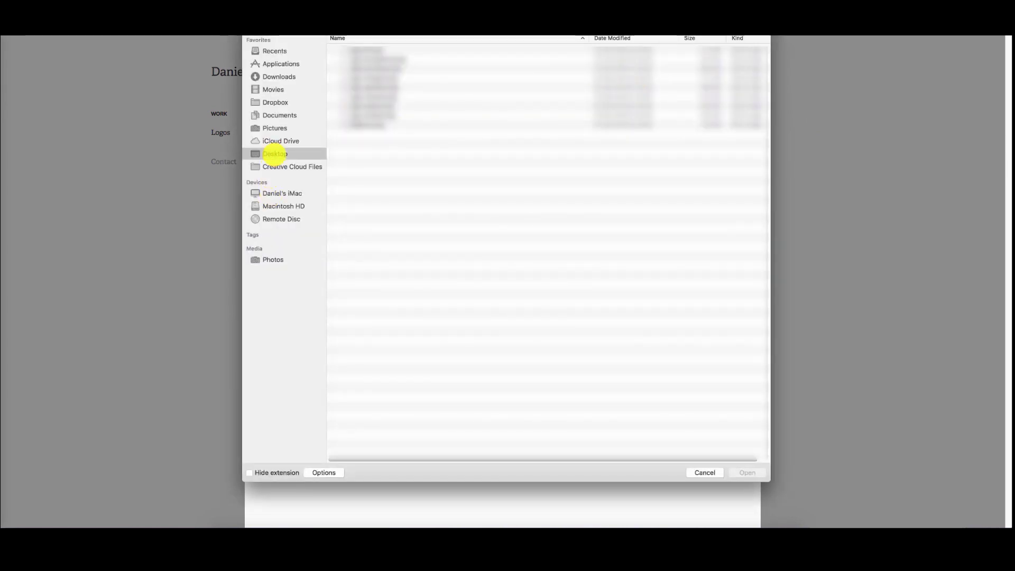
pyautogui.click(332, 48)
pyautogui.click(332, 48)
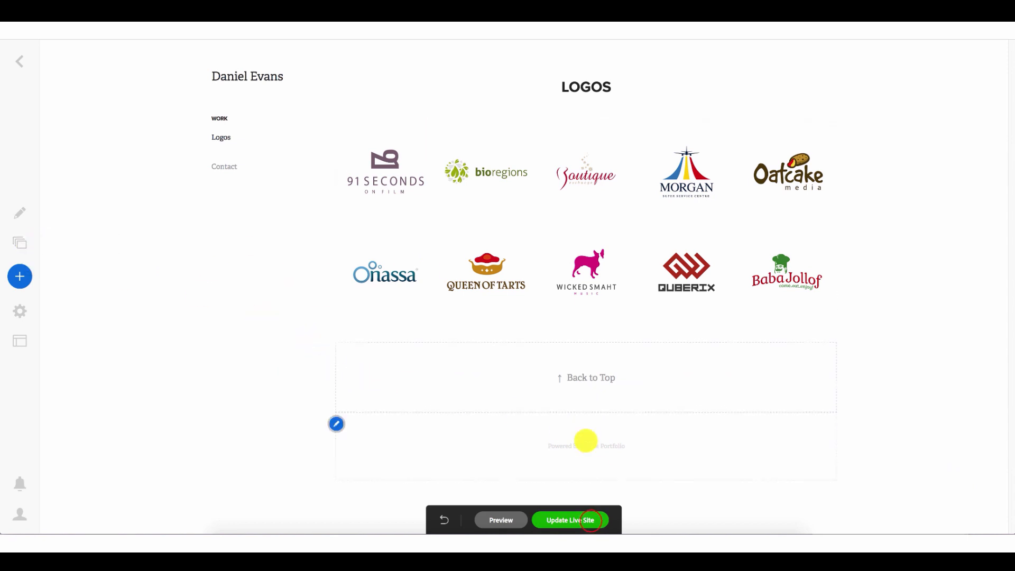
# Step: Update the live site and check its Logos and Work pages
pyautogui.click(591, 520)
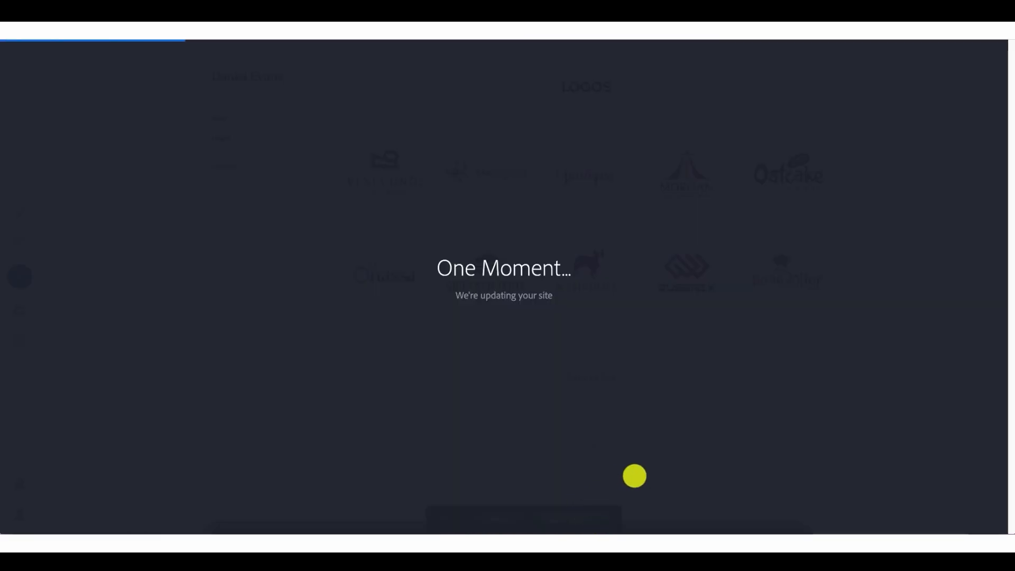
pyautogui.click(474, 314)
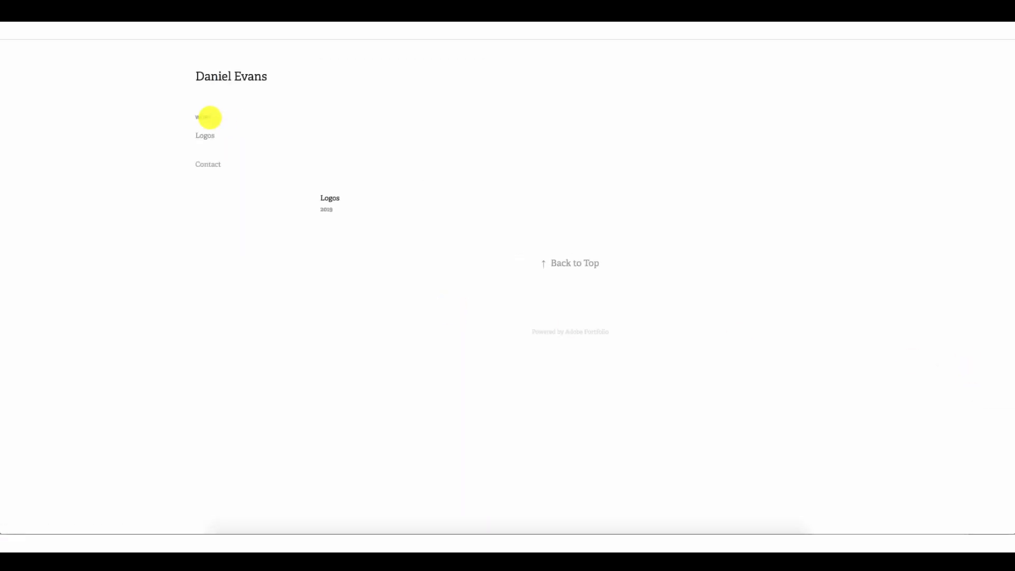
pyautogui.click(207, 132)
pyautogui.click(206, 131)
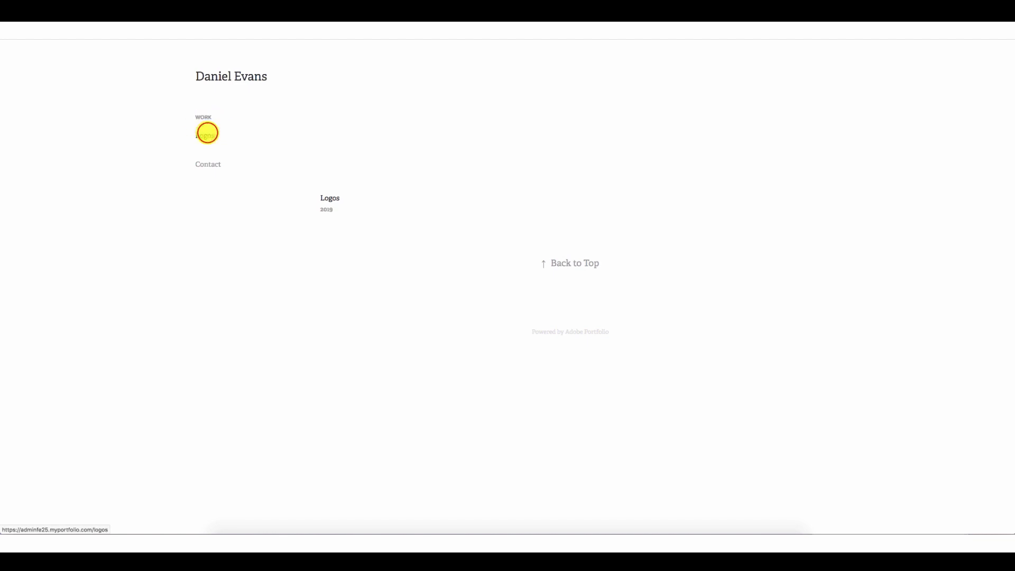
pyautogui.click(207, 117)
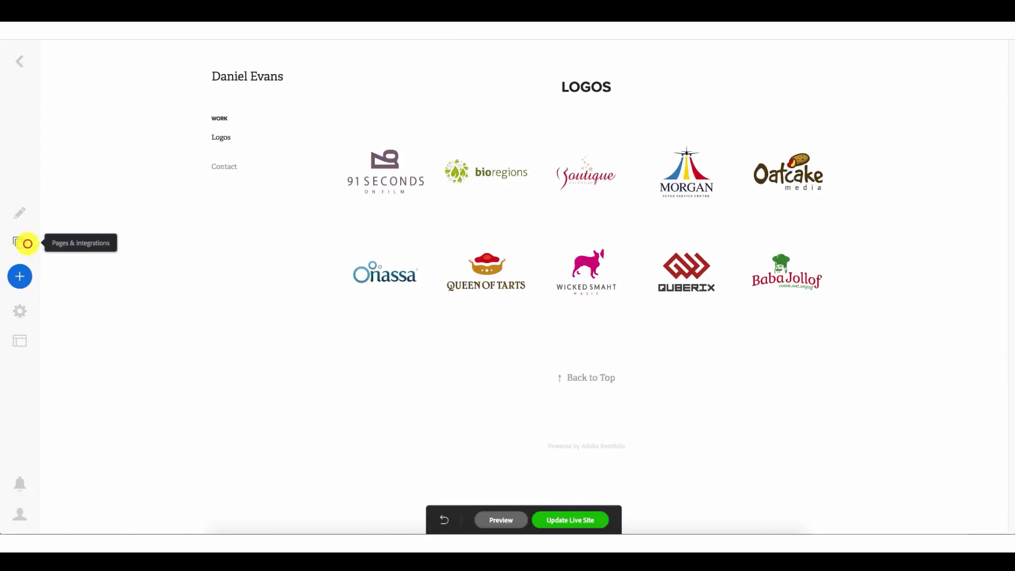
# Step: Set the Logos page as the homepage and publish the change to the live site
pyautogui.click(21, 243)
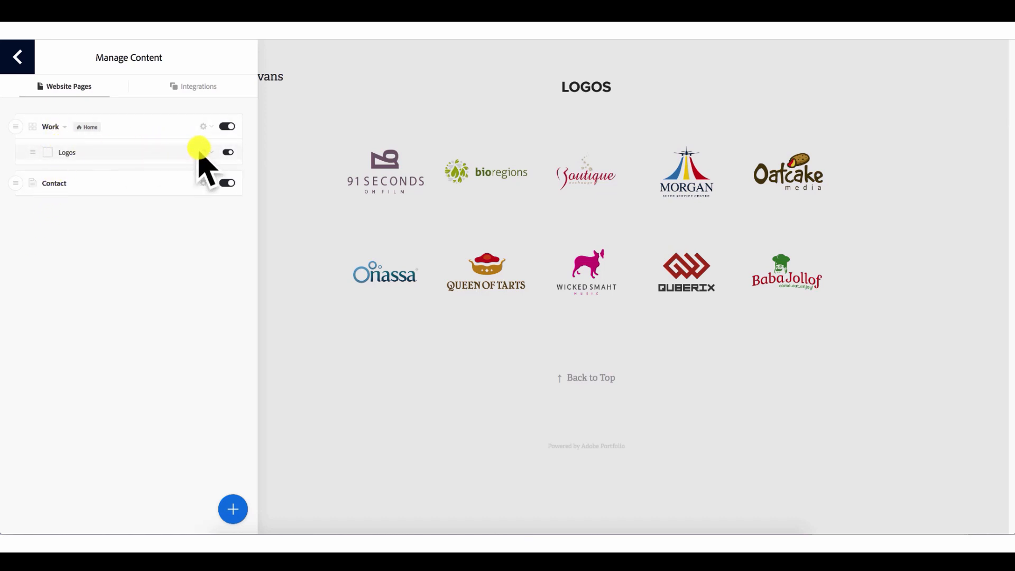
pyautogui.click(211, 152)
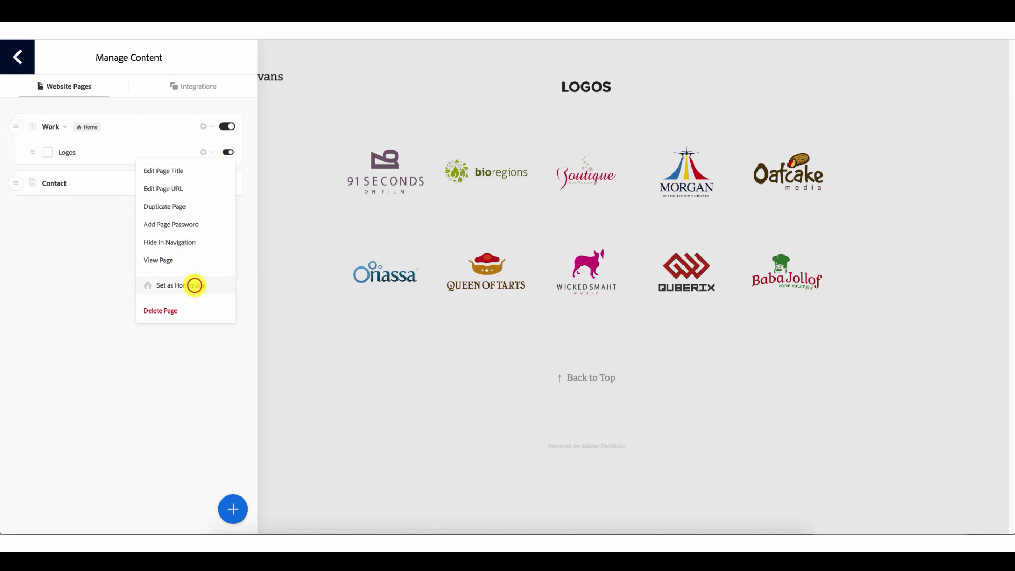
pyautogui.click(195, 285)
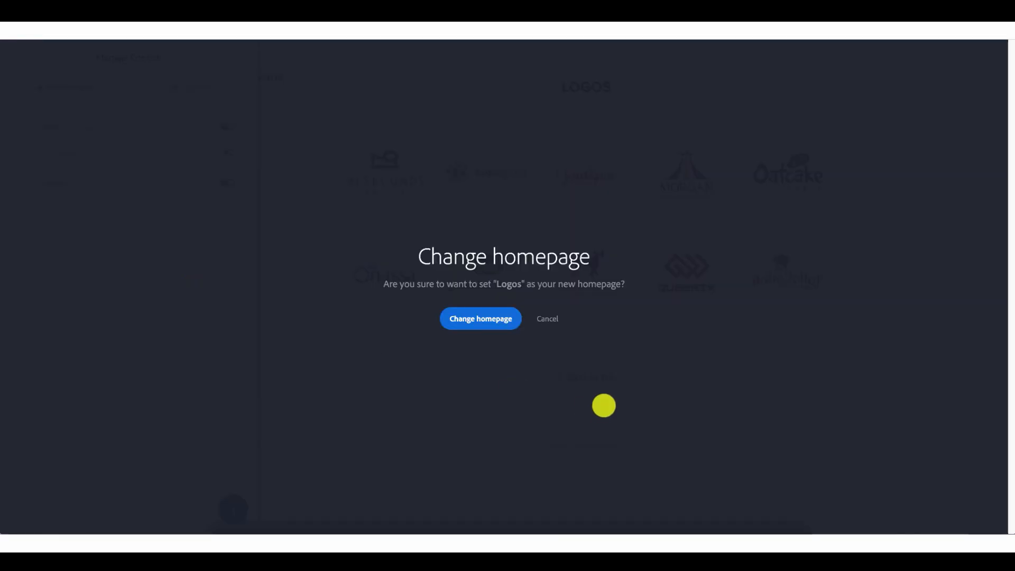
pyautogui.click(498, 323)
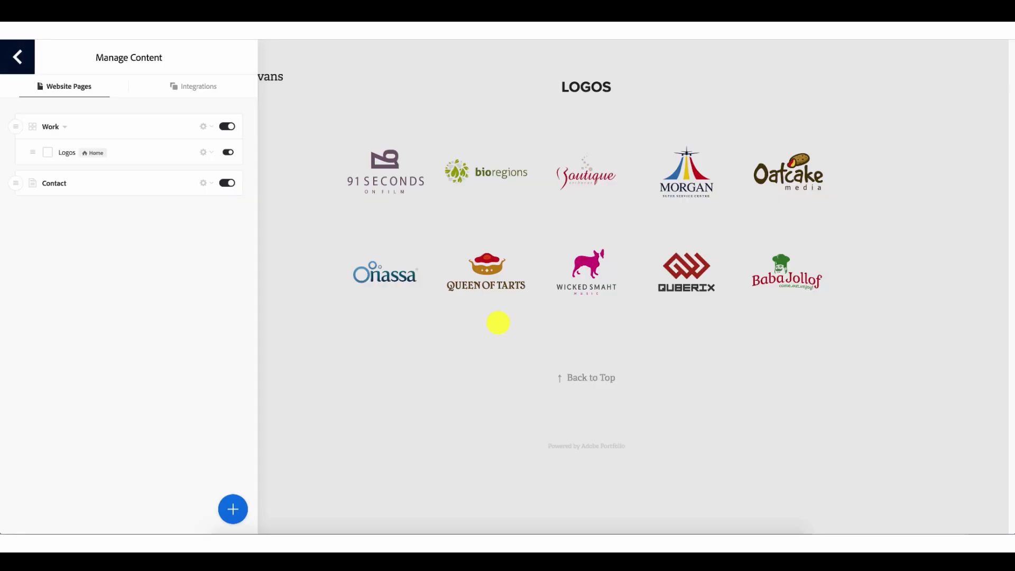
pyautogui.click(402, 409)
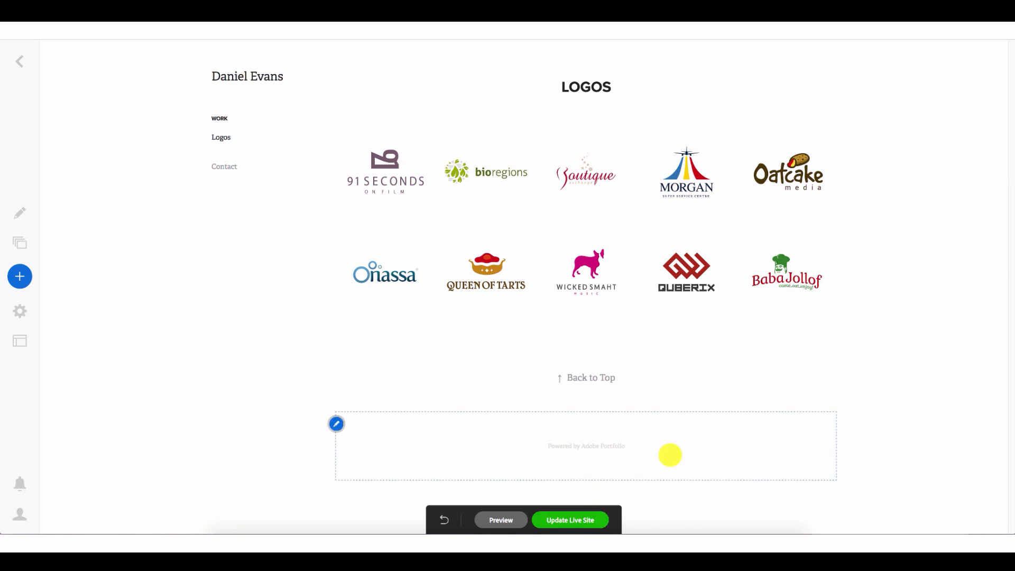
pyautogui.click(584, 519)
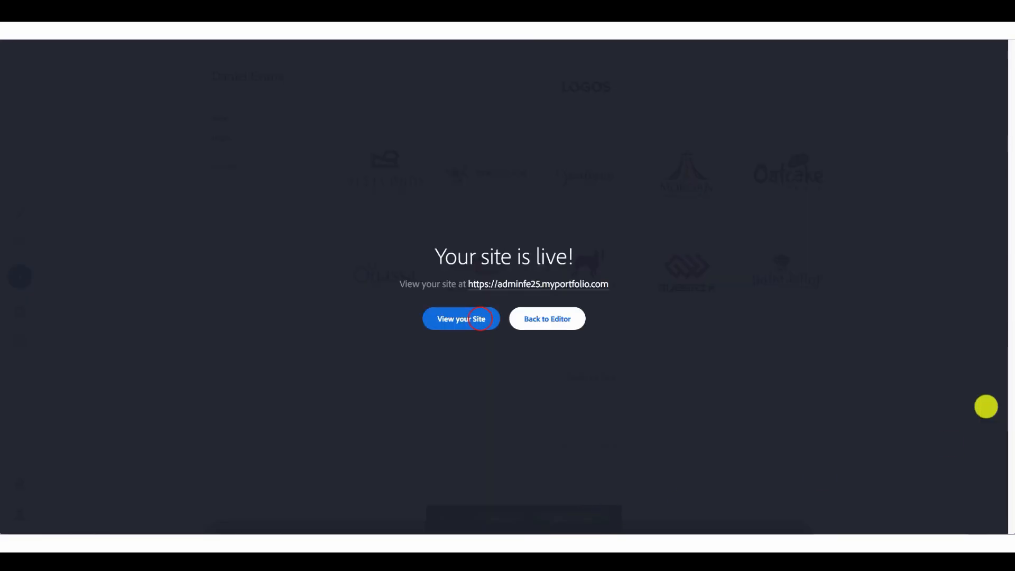
pyautogui.click(479, 318)
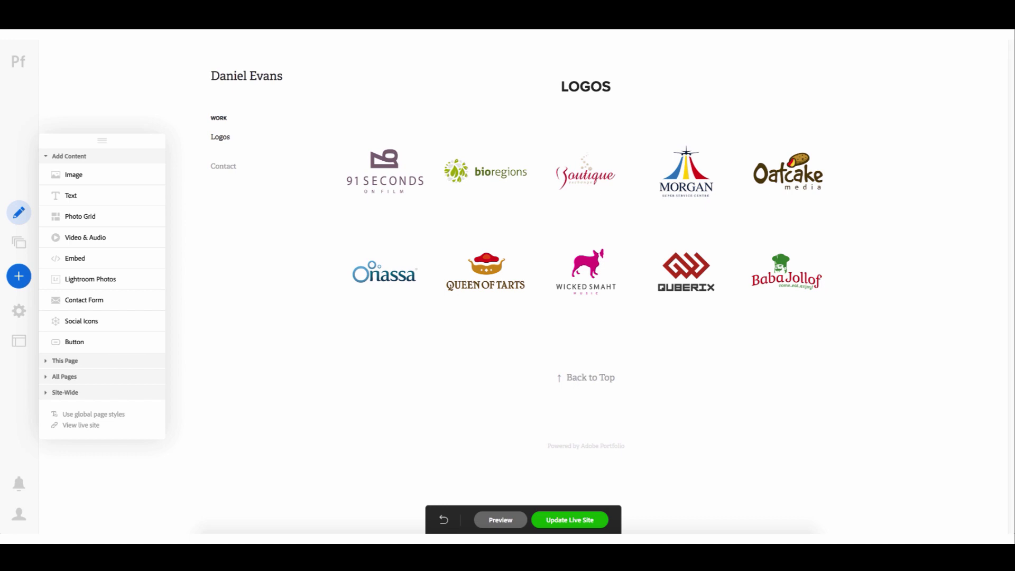
# Step: Replace the site title text with the pencil logo image uploaded from the Desktop
pyautogui.moveTo(256, 80)
pyautogui.click(212, 50)
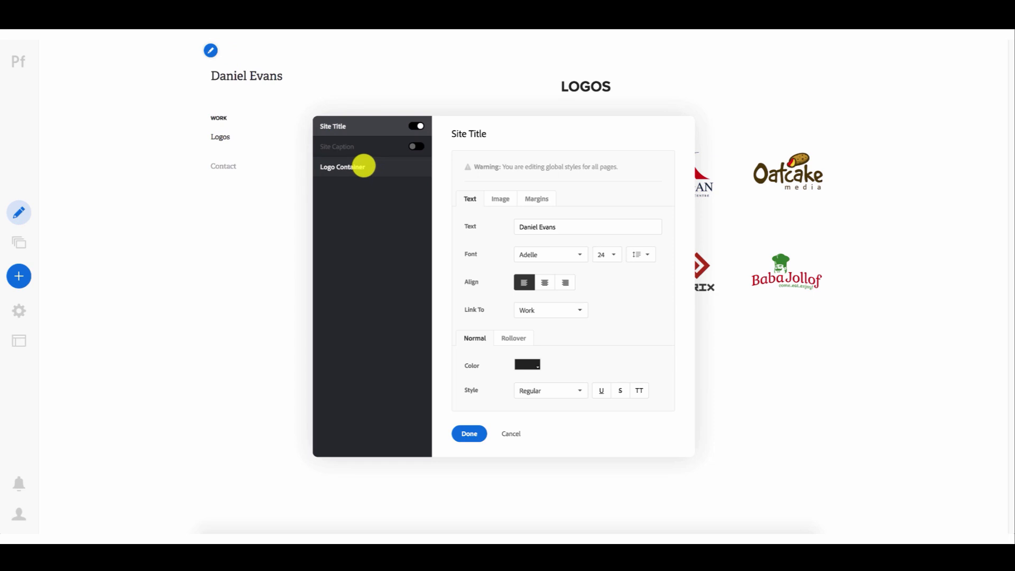
pyautogui.click(502, 199)
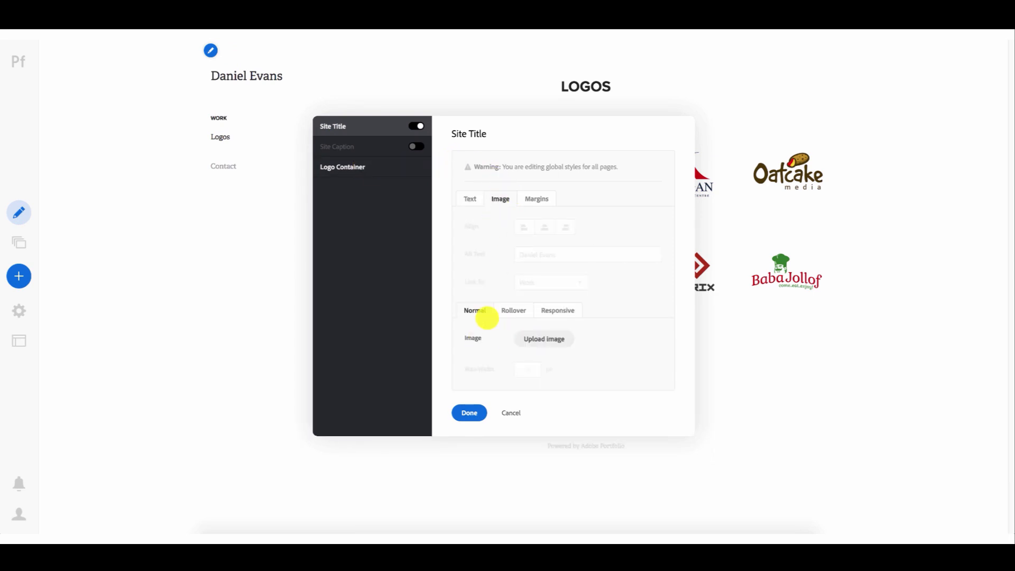
pyautogui.click(555, 339)
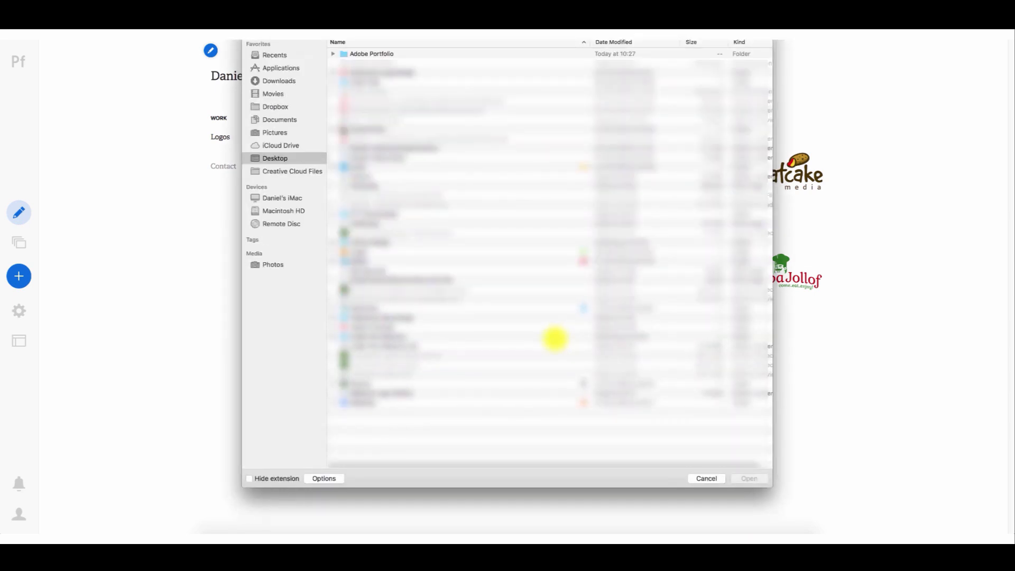
pyautogui.click(390, 272)
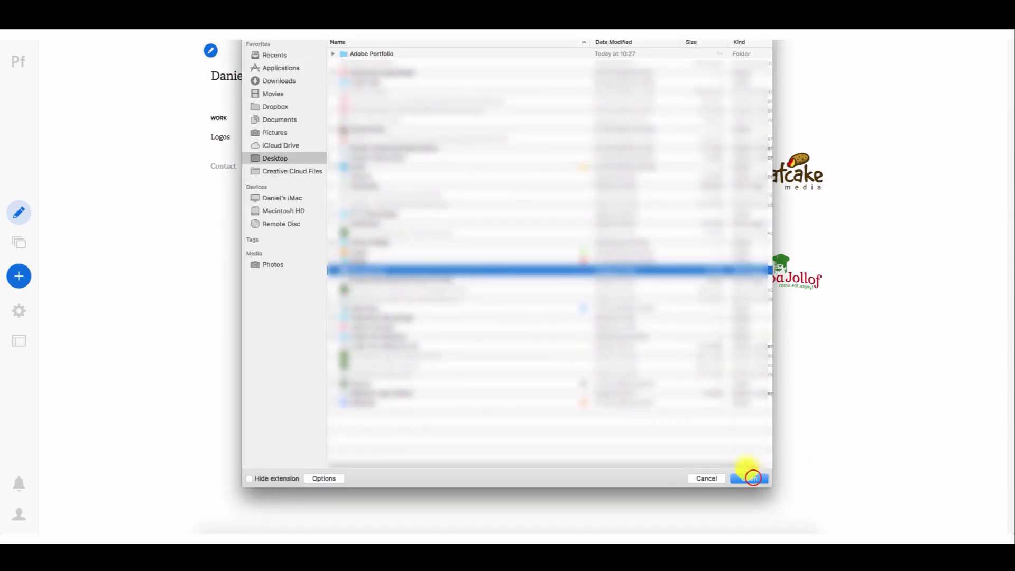
pyautogui.click(749, 478)
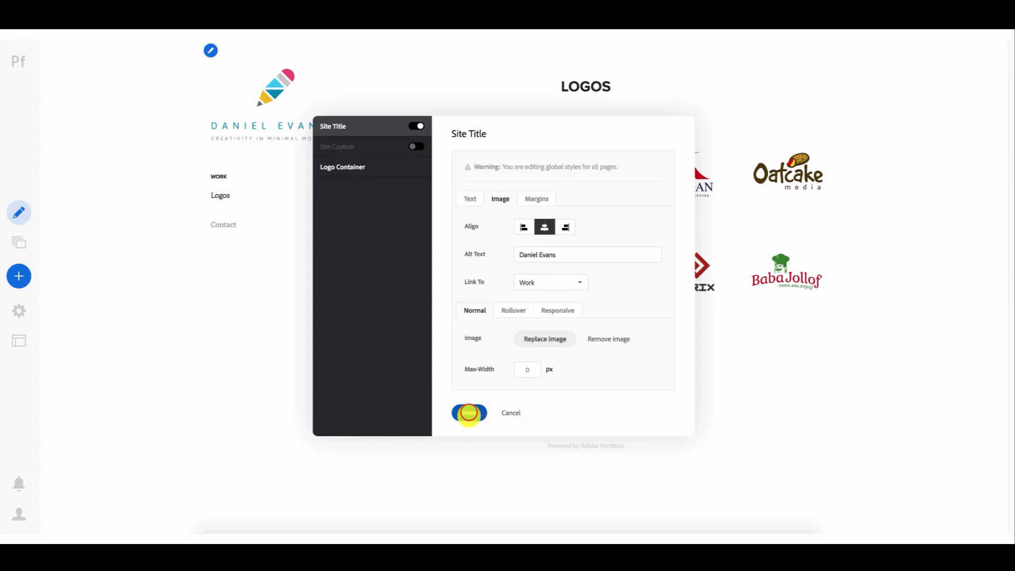
pyautogui.click(469, 413)
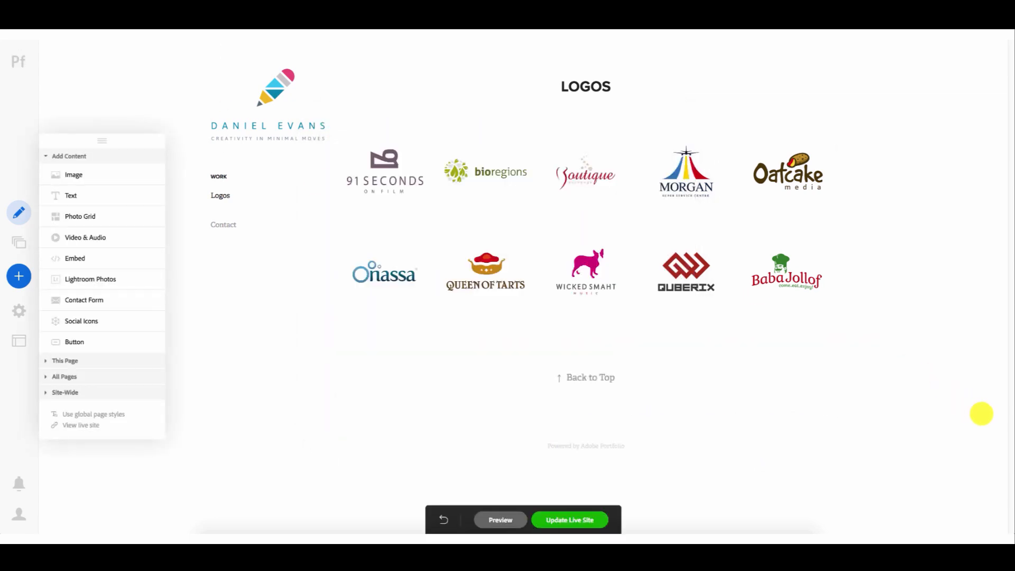
pyautogui.click(210, 49)
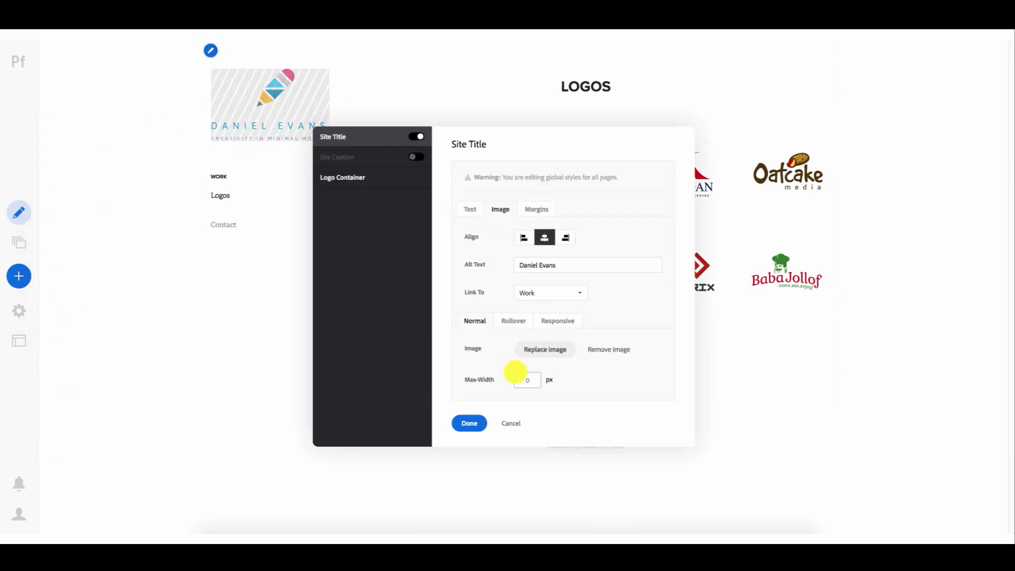
pyautogui.click(513, 422)
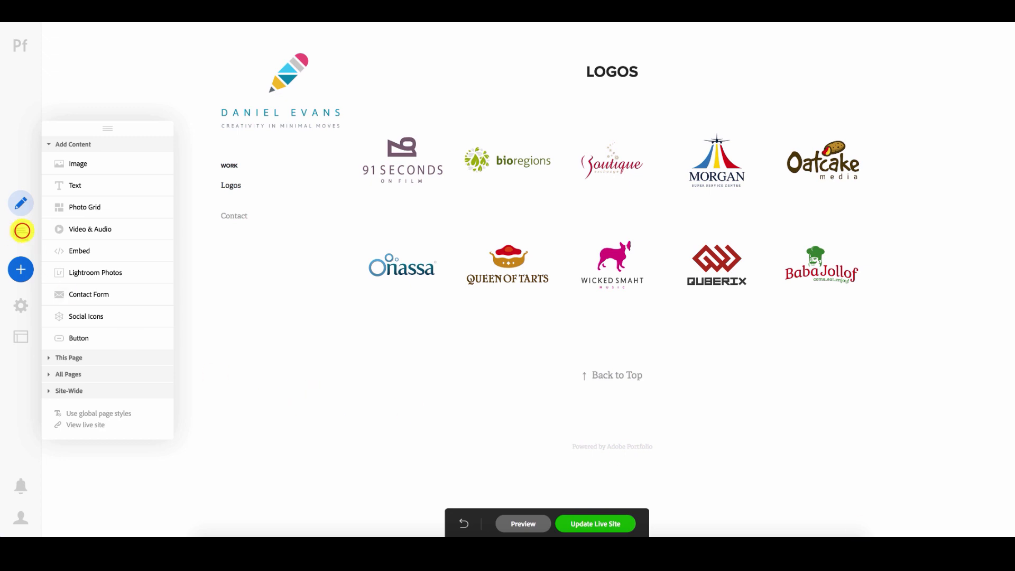
# Step: Add a page with the Default layout titled About to the Work gallery
pyautogui.click(21, 231)
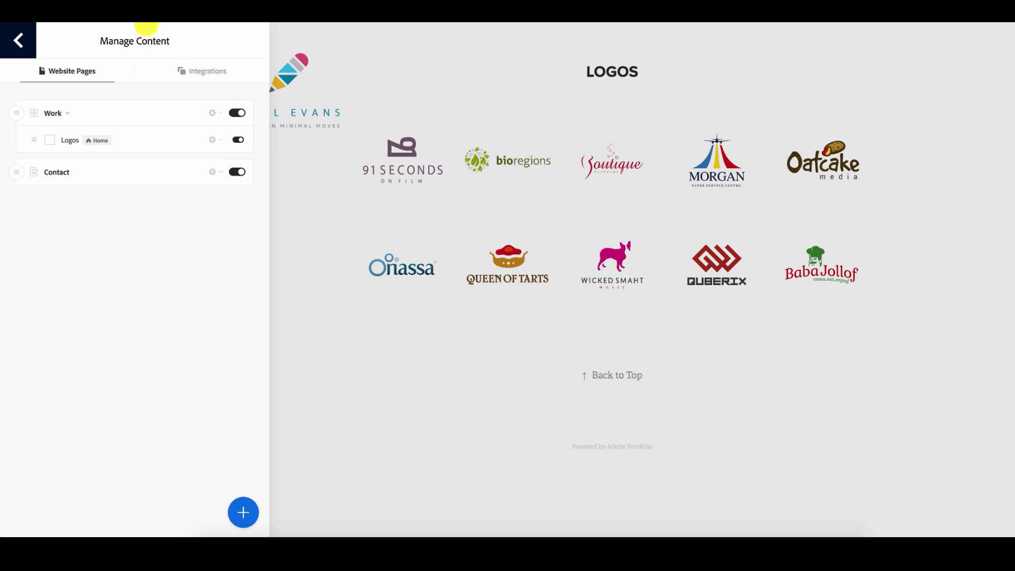
pyautogui.click(244, 512)
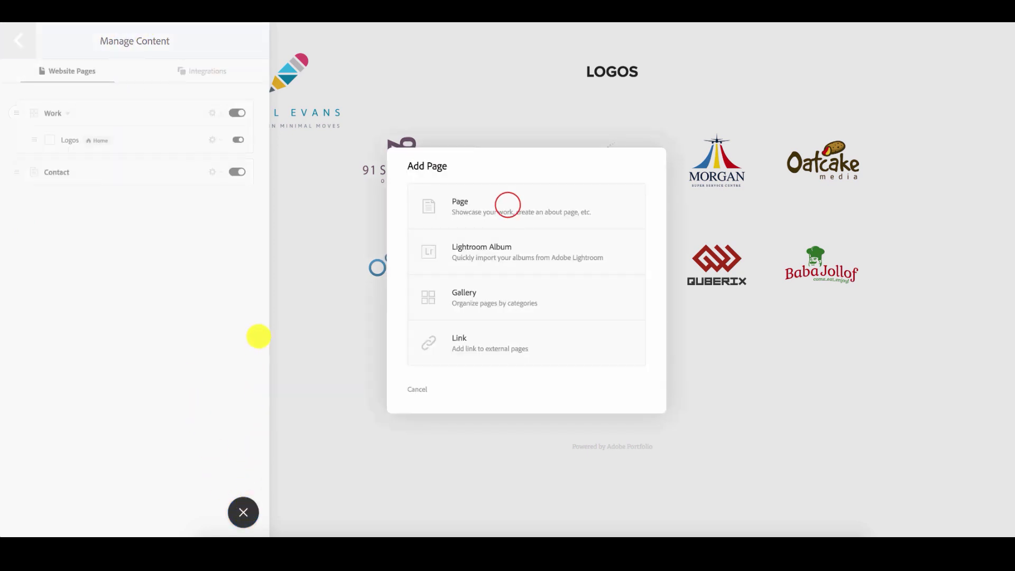
pyautogui.click(508, 204)
pyautogui.click(573, 251)
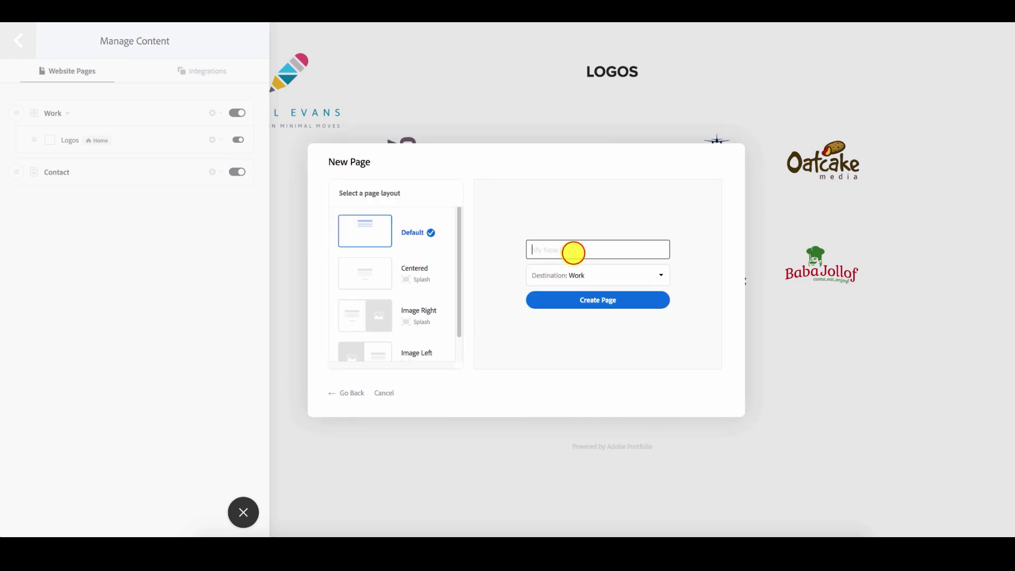
pyautogui.write('About')
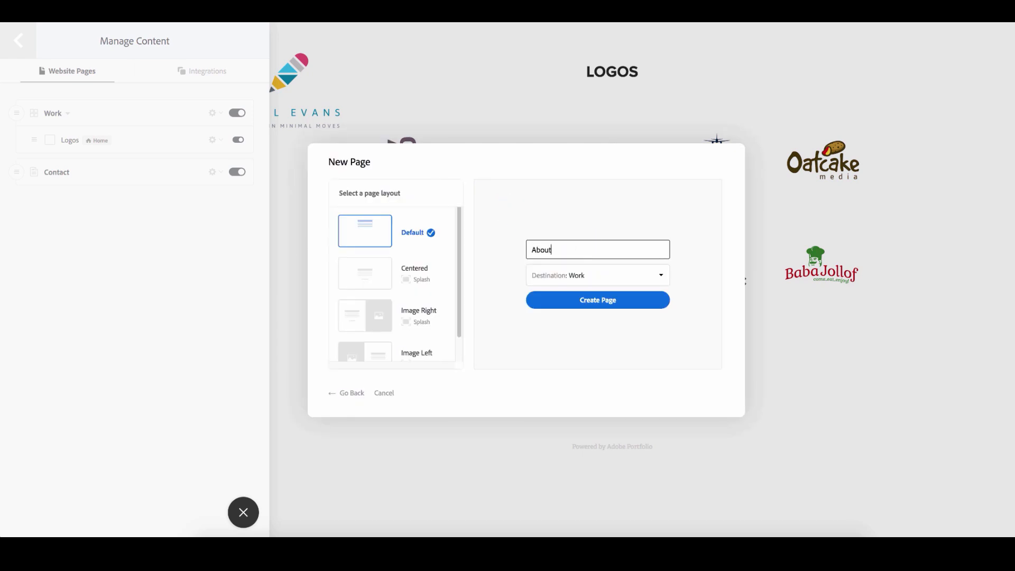
pyautogui.click(603, 301)
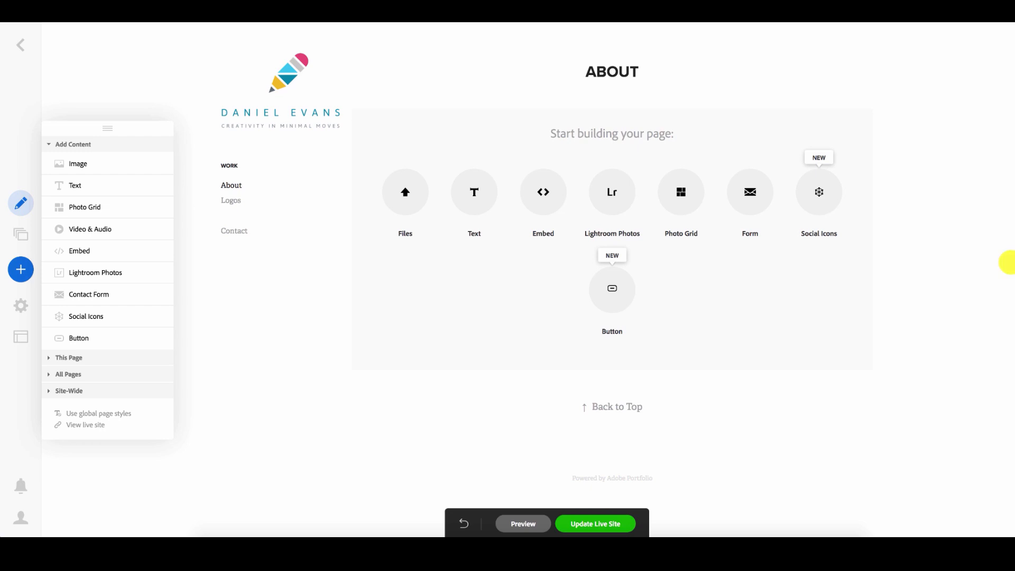
# Step: Add a text block to the About page and fill it with the designer's bio covering experience, philosophy and an invitation to make contact
pyautogui.click(487, 197)
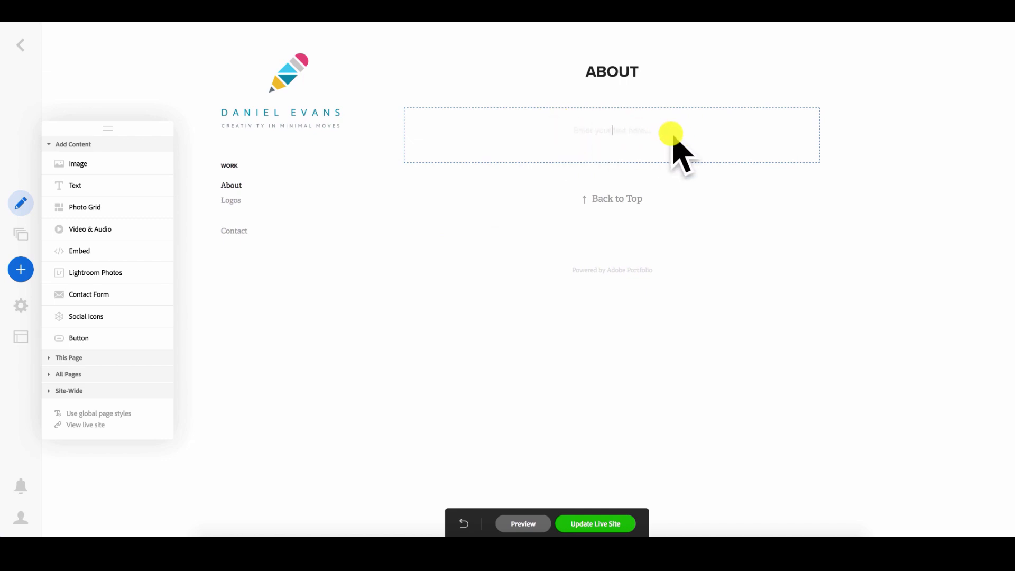
pyautogui.click(984, 379)
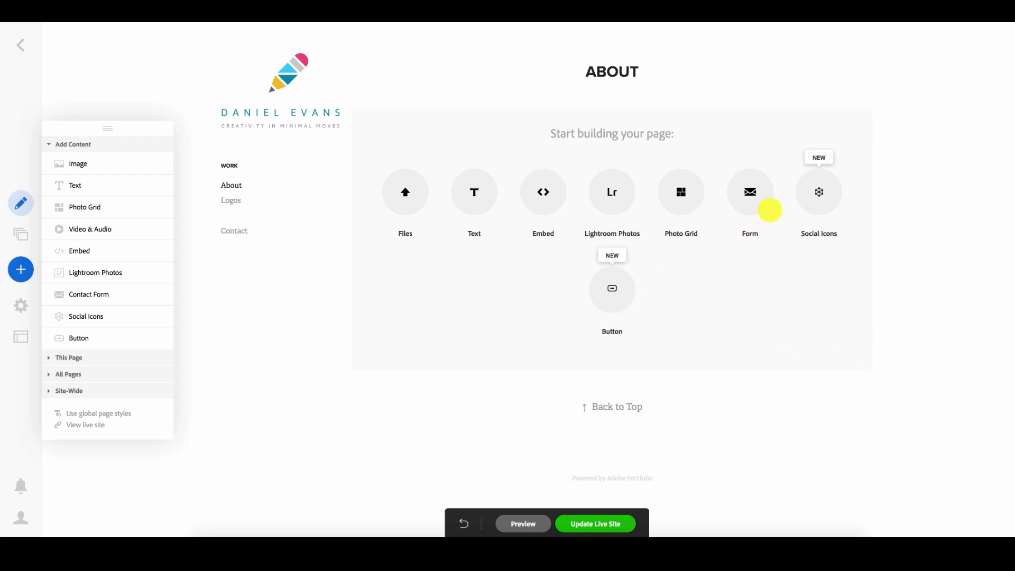
pyautogui.click(473, 181)
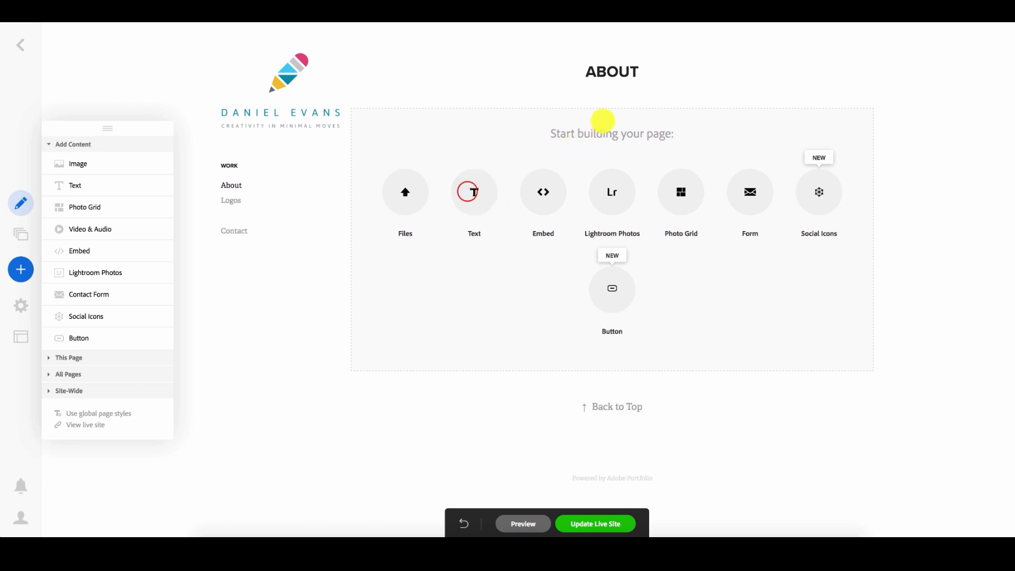
pyautogui.click(472, 191)
pyautogui.click(660, 134)
pyautogui.write('My name is Daniel Evans. If you tap the contact or quote button, chances are, you’ll be talking to me and with any luck, you’ll be working with me on your project and we’ll be well on our way to transforming your image to make you look no less than brilliant. With over 10 years experience, it all started with website design on a small scale for national businesses in the UK, but soon I found and refined my talent as a logo designer which is now my passion.  My philosophy is simple: Good business is fair business.  I don’t scream sales pitches and try to hard sell.  I let me work speak for itself.  If you’re interested, then I’ll do great design work for you at a cost which is fair to both of us. I look forward to your contact and I look forward to working with you!')
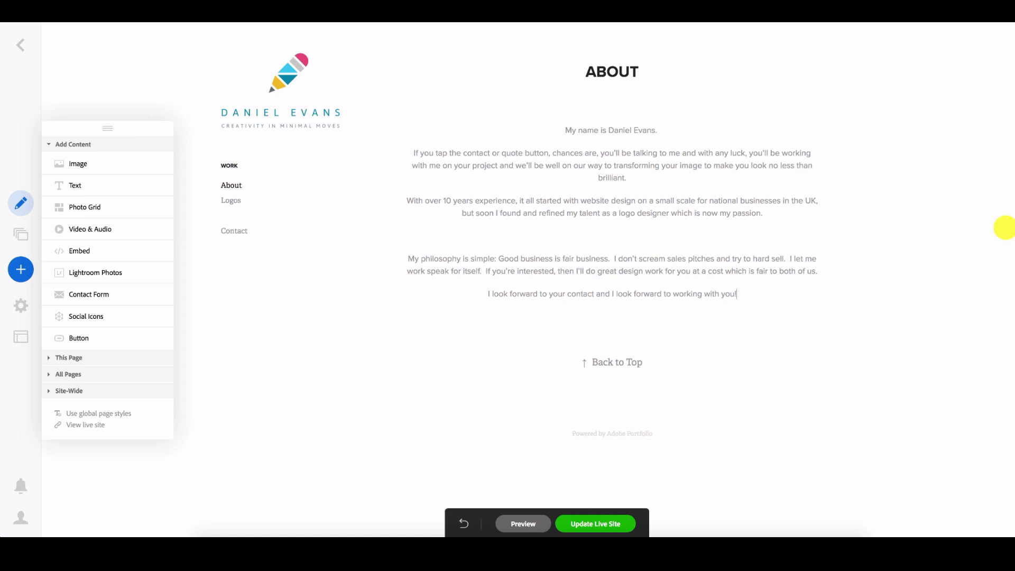
# Step: Left-align all of the bio text on the About page
pyautogui.click(763, 294)
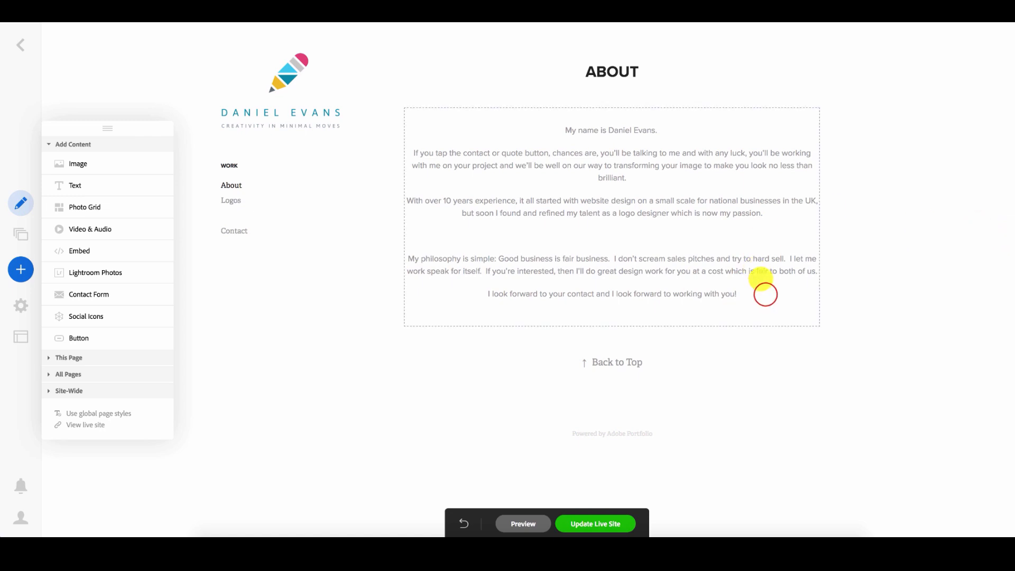
pyautogui.moveTo(765, 294); pyautogui.dragTo(516, 127)
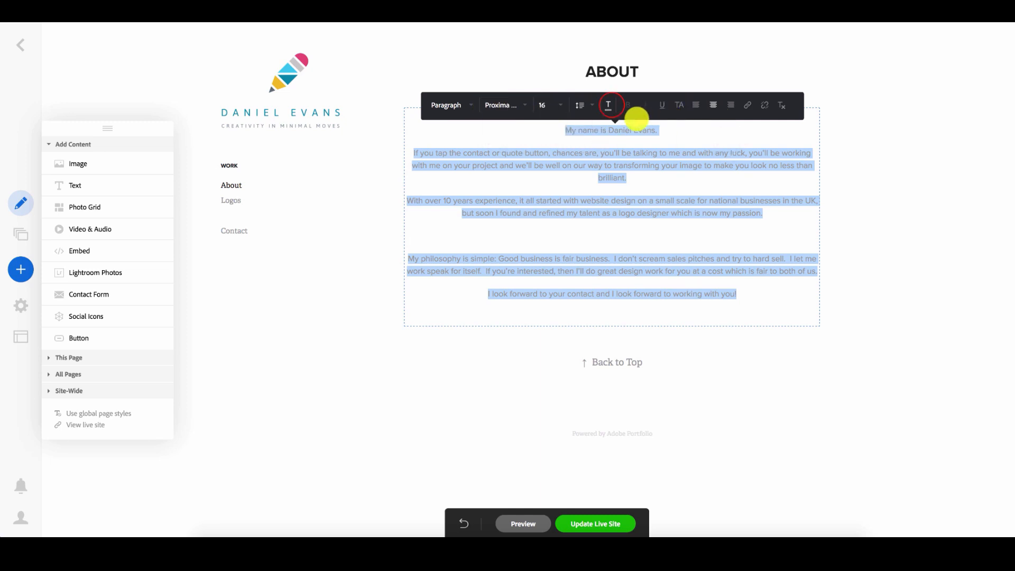
pyautogui.click(612, 104)
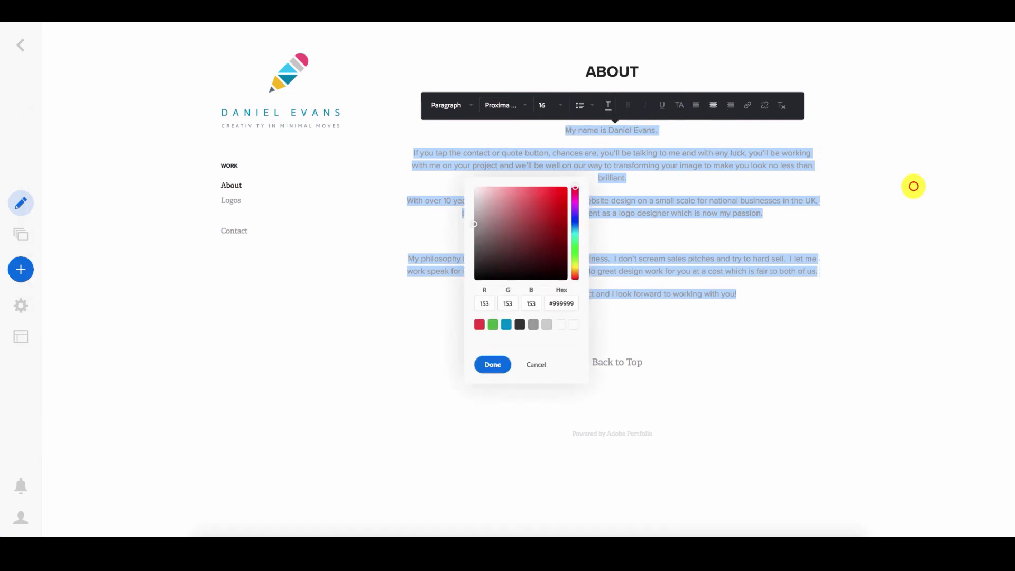
pyautogui.click(737, 294)
pyautogui.moveTo(741, 293); pyautogui.dragTo(508, 129)
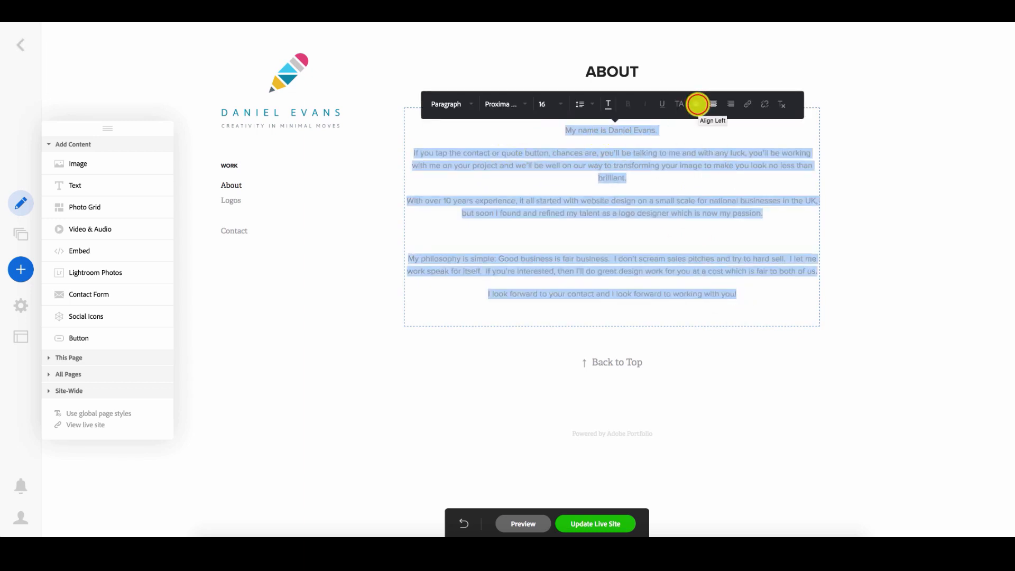
pyautogui.click(698, 103)
pyautogui.click(892, 309)
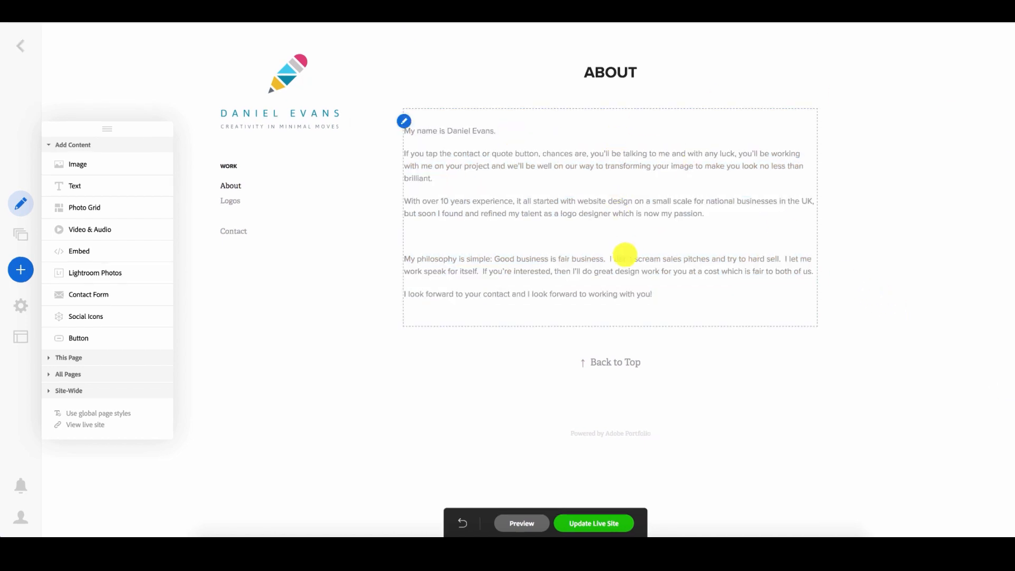
# Step: Insert the designer's portrait photo from the Desktop below the bio text
pyautogui.moveTo(611, 328)
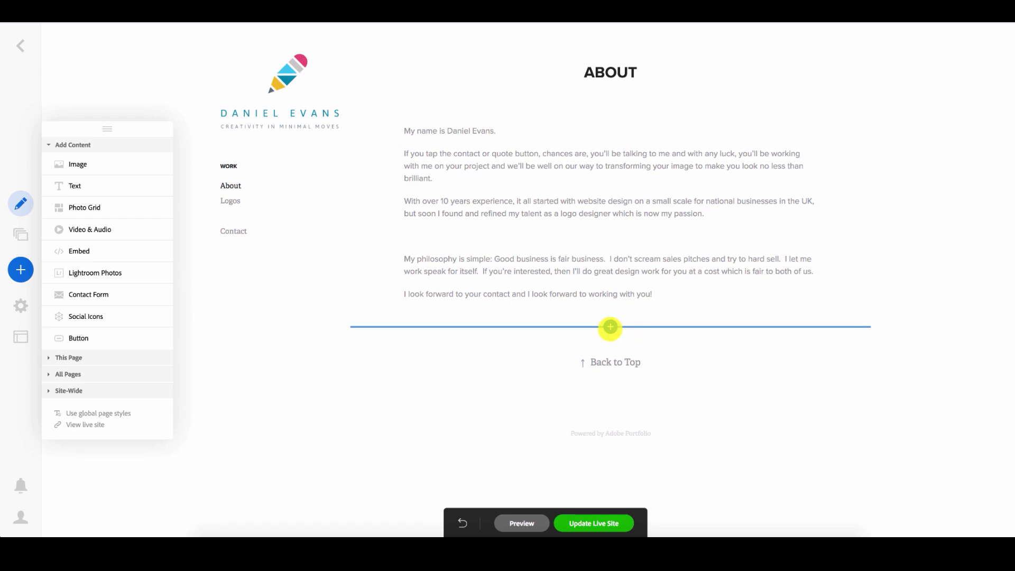
pyautogui.click(611, 328)
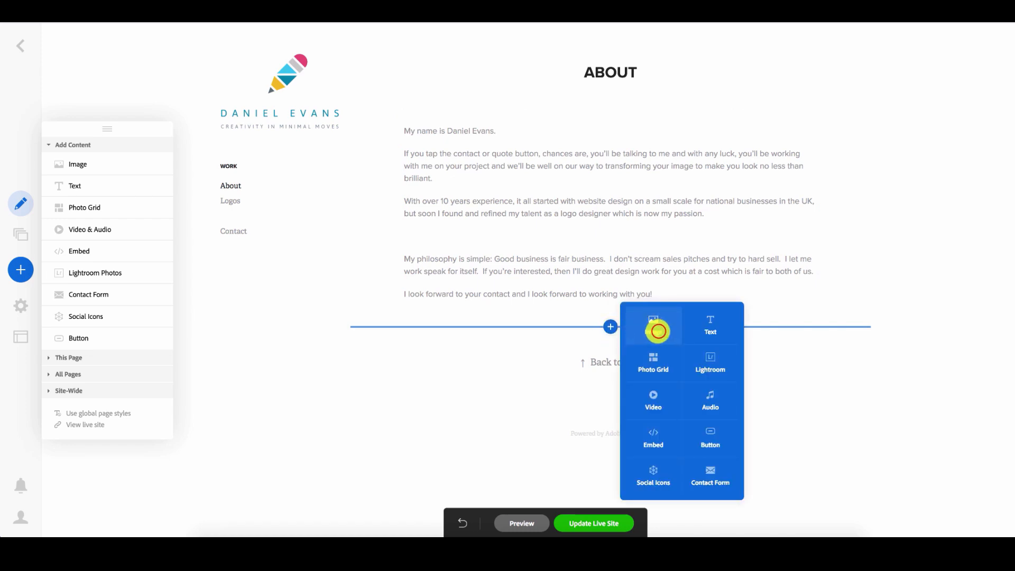
pyautogui.click(658, 332)
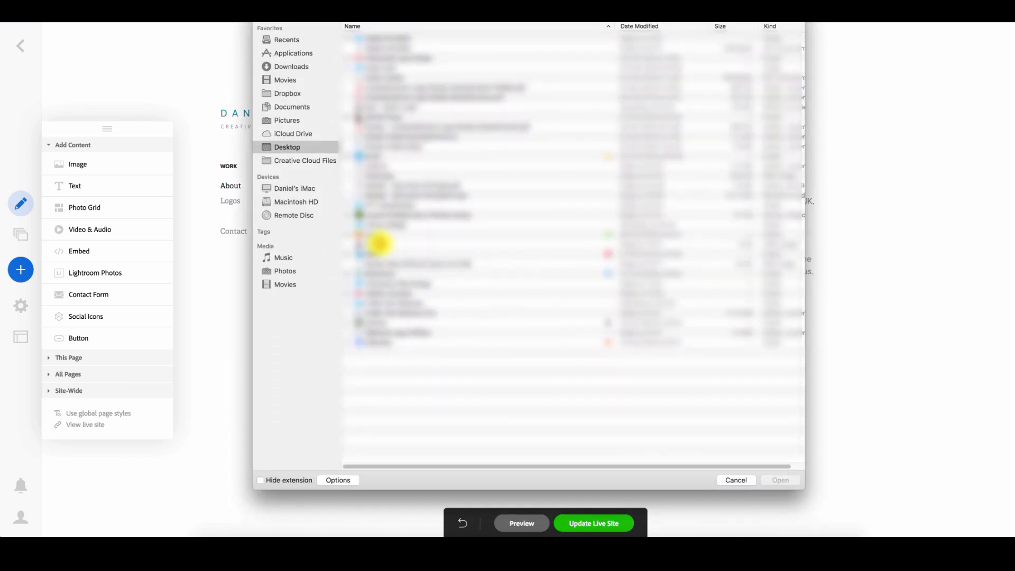
pyautogui.click(380, 244)
pyautogui.click(780, 480)
pyautogui.click(780, 480)
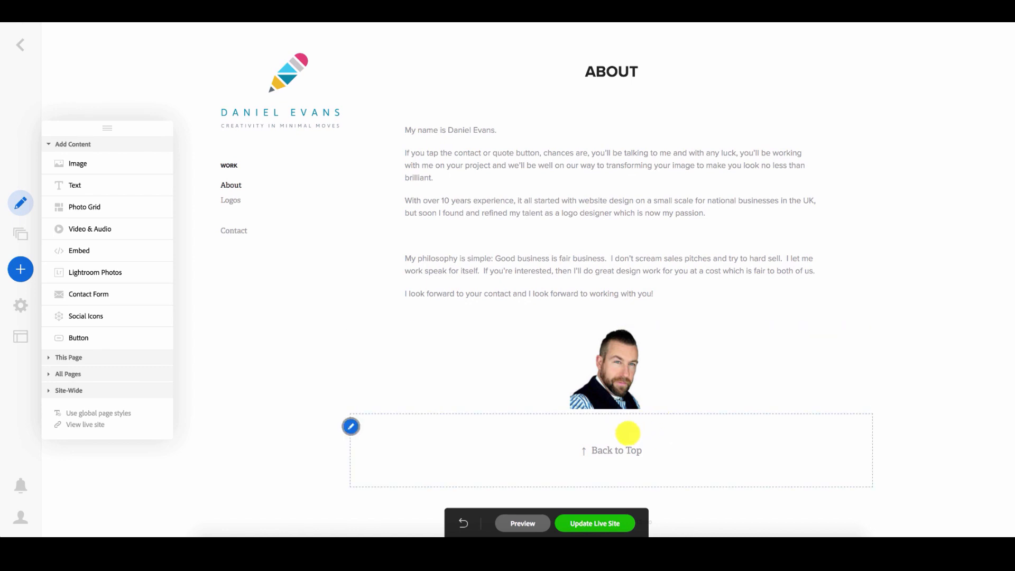
# Step: Add a text block below the portrait photo with the designer's full name and "Logo Designer" on the line beneath
pyautogui.click(609, 417)
pyautogui.click(610, 416)
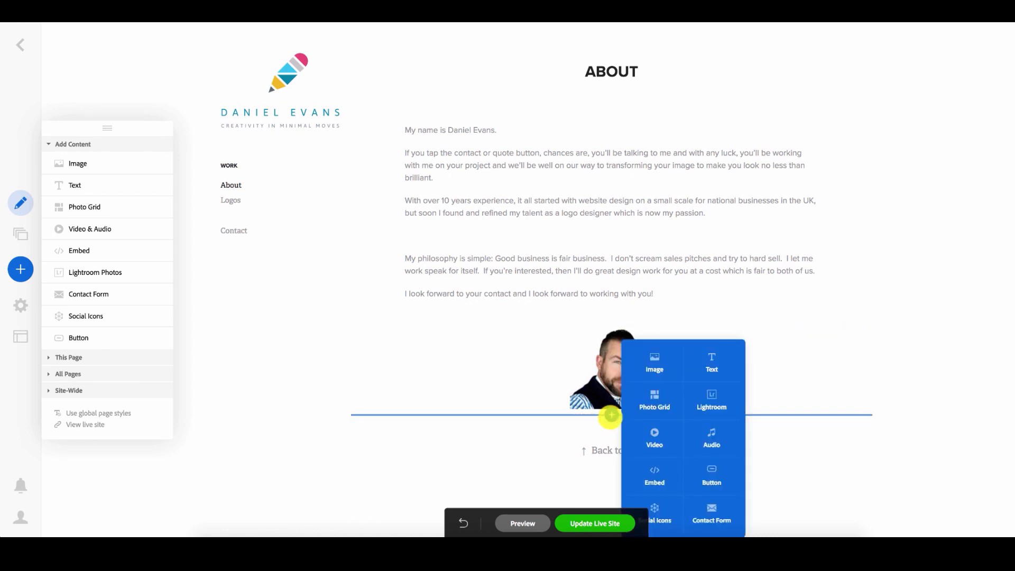
pyautogui.click(711, 366)
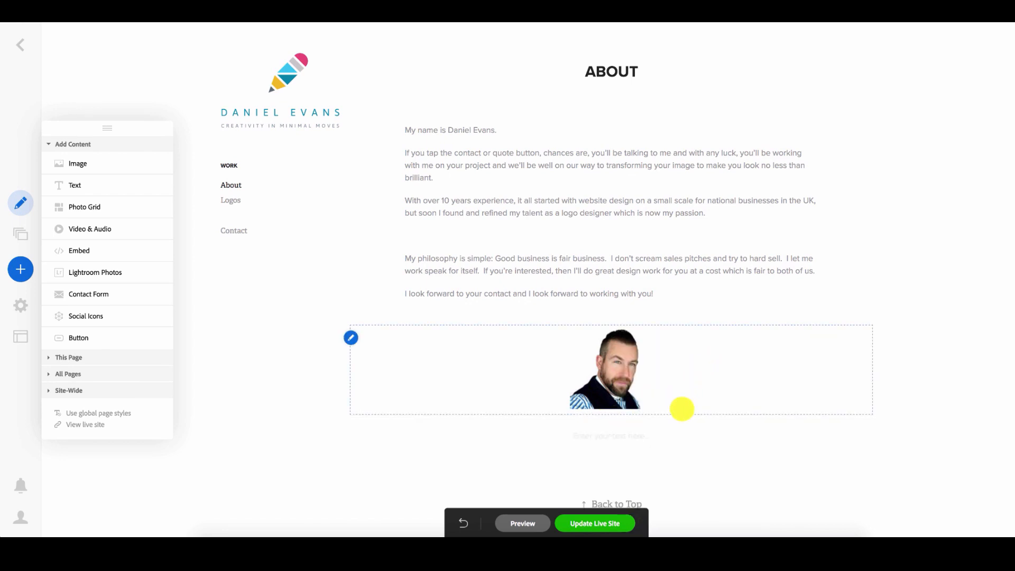
pyautogui.write('Danirl')
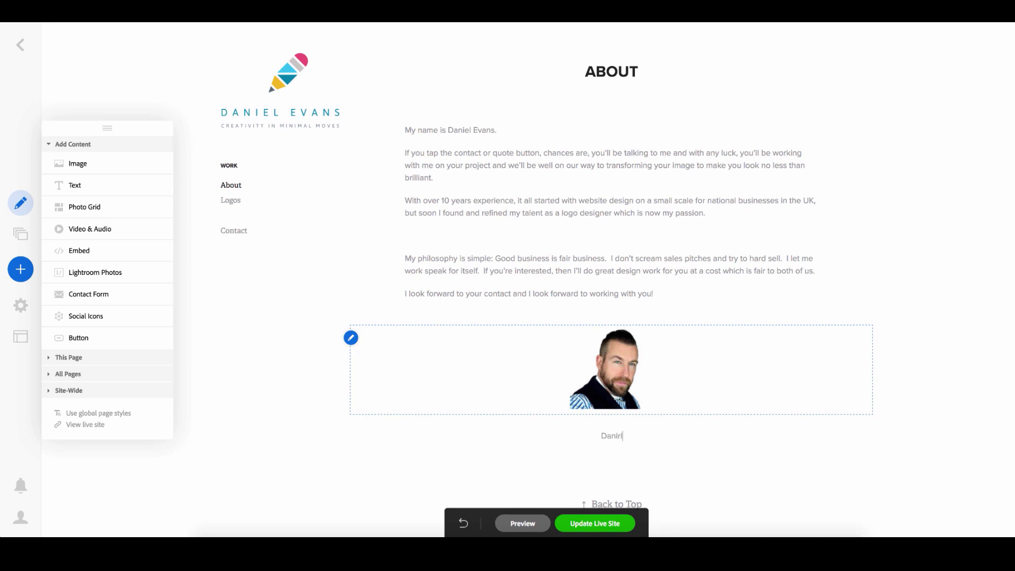
pyautogui.press('BackSpace')
pyautogui.press('BackSpace')
pyautogui.write('el Evans')
pyautogui.press('Return')
pyautogui.write('L')
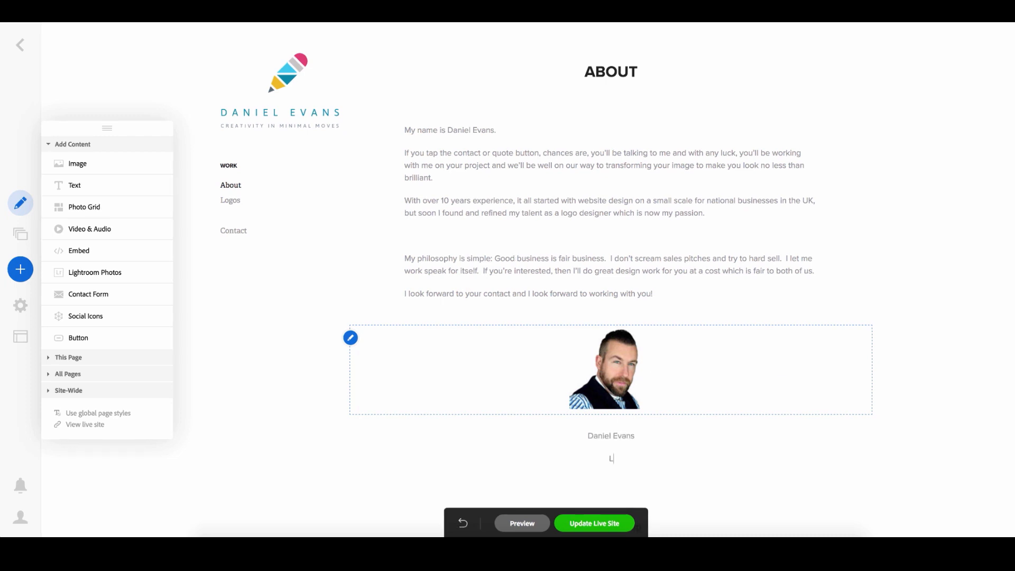
pyautogui.write('ogo Designer')
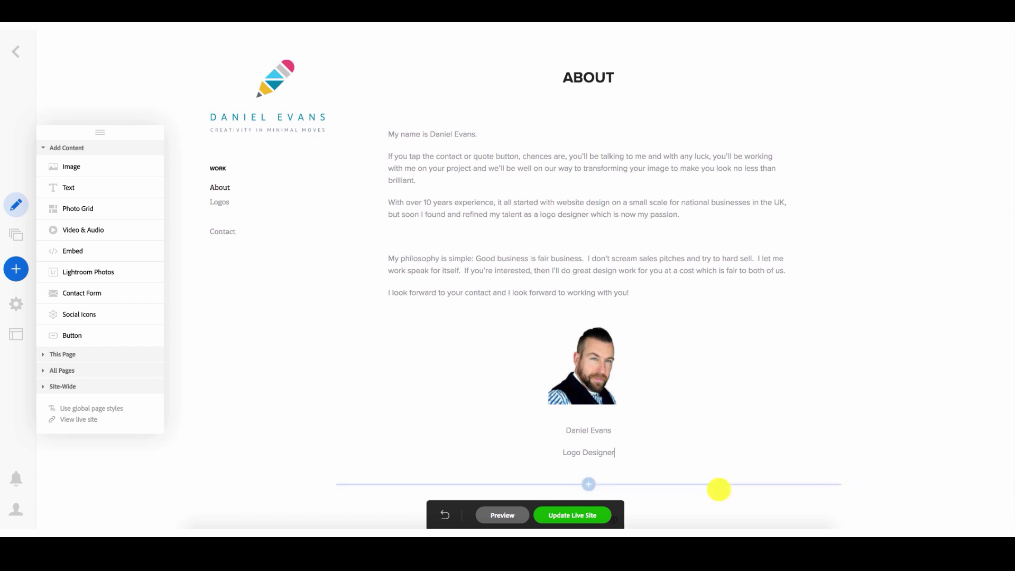
# Step: Publish the changes to the live site and view its About page
pyautogui.click(573, 515)
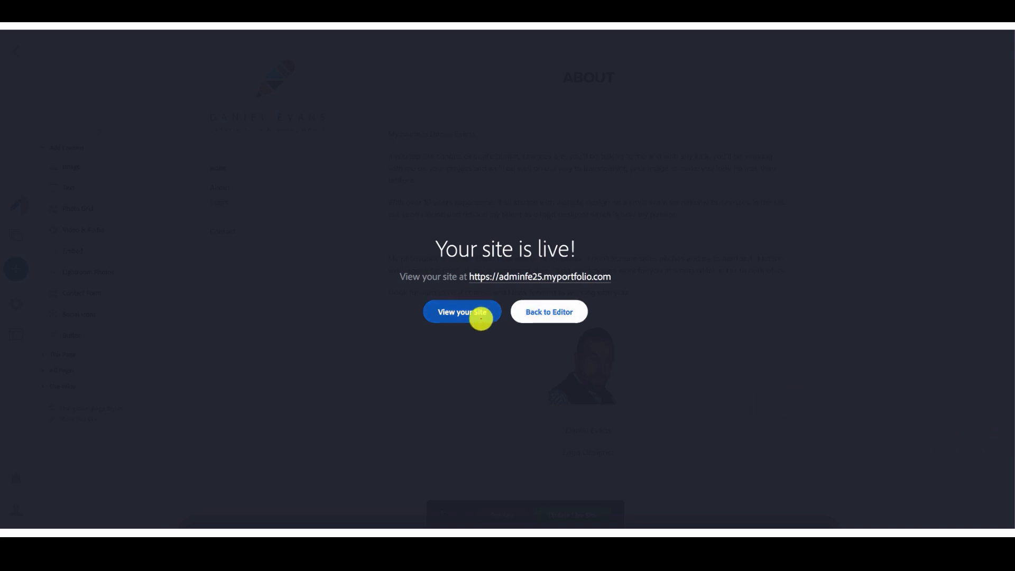
pyautogui.click(480, 318)
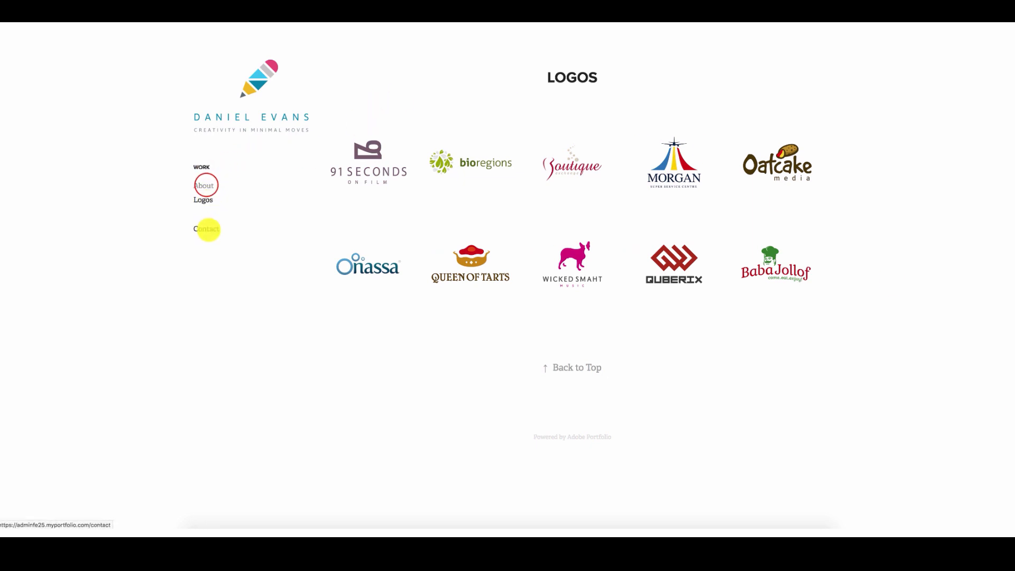
pyautogui.click(206, 185)
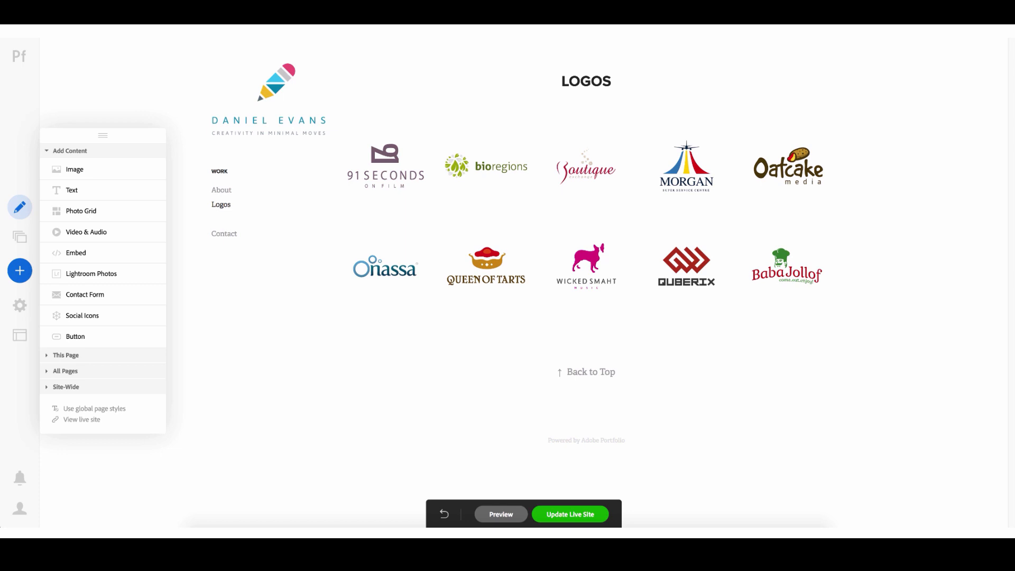
# Step: Update the live site from the Logos page and view the 91 Seconds logo enlarged on the published gallery
pyautogui.click(572, 512)
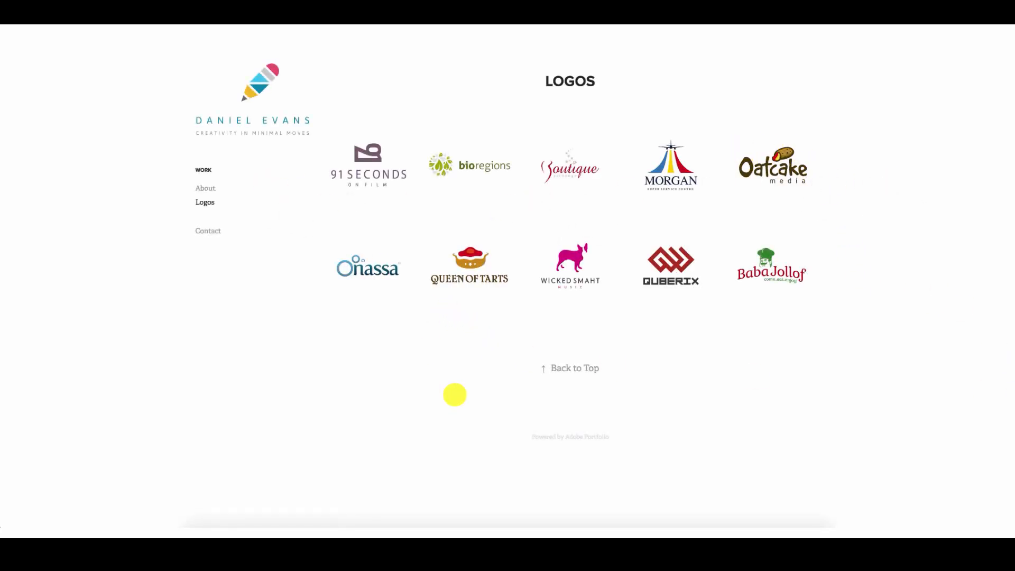
pyautogui.click(367, 175)
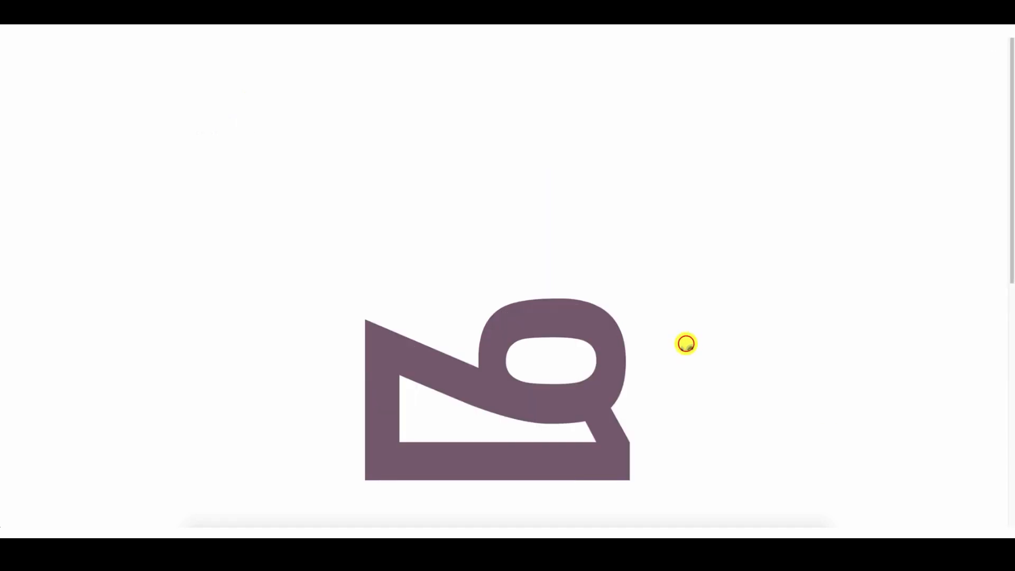
pyautogui.click(995, 53)
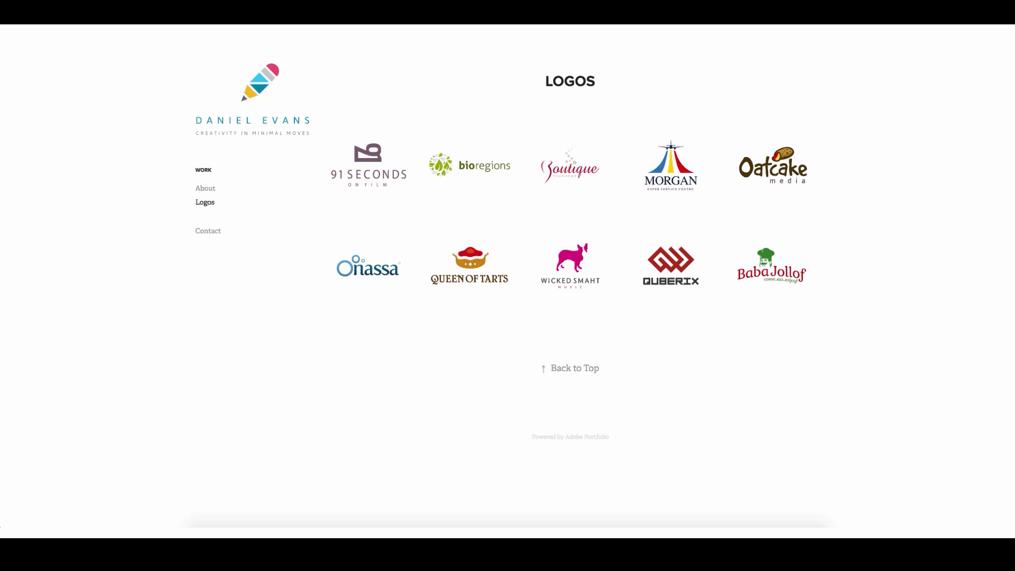
# Step: Reorder the Logos photo grid, moving 91 Seconds to second place and Morgan to the middle of the second row
pyautogui.click(333, 13)
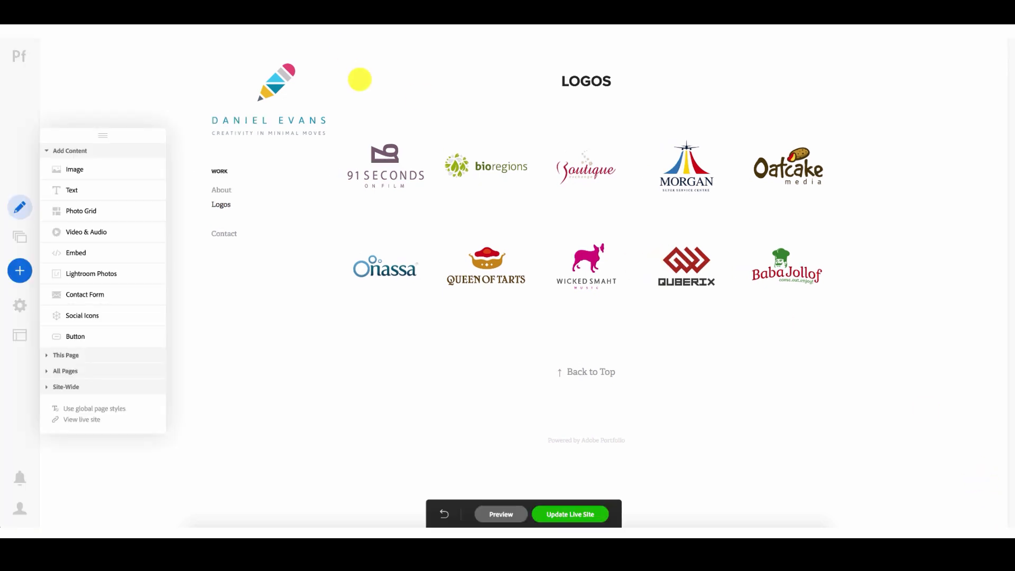
pyautogui.moveTo(351, 143)
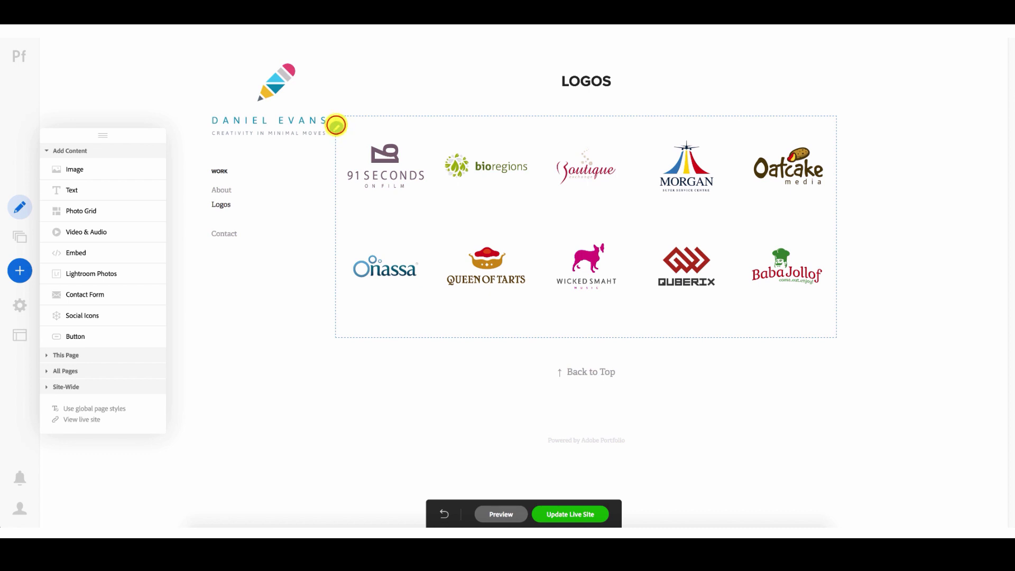
pyautogui.click(336, 126)
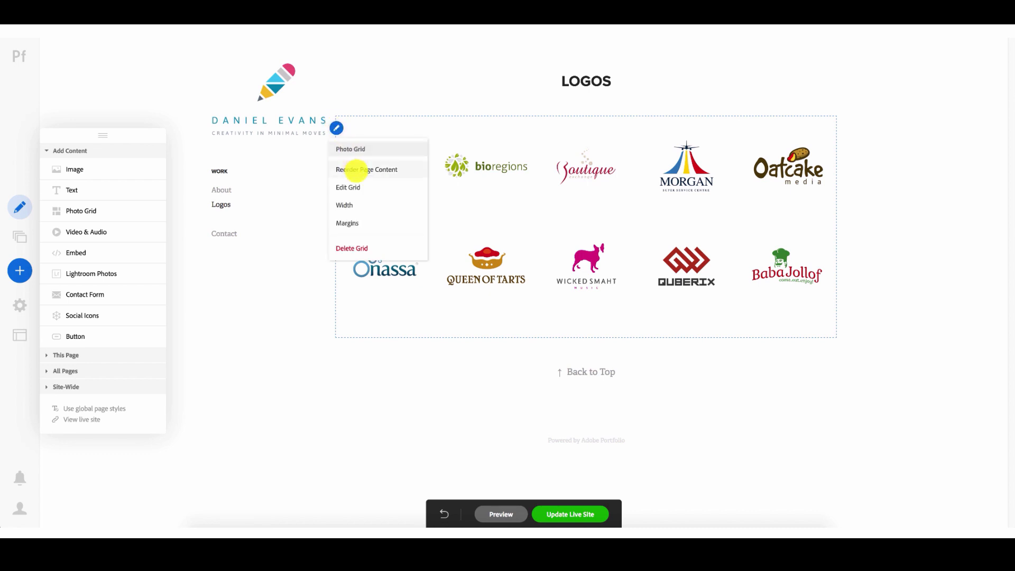
pyautogui.click(362, 186)
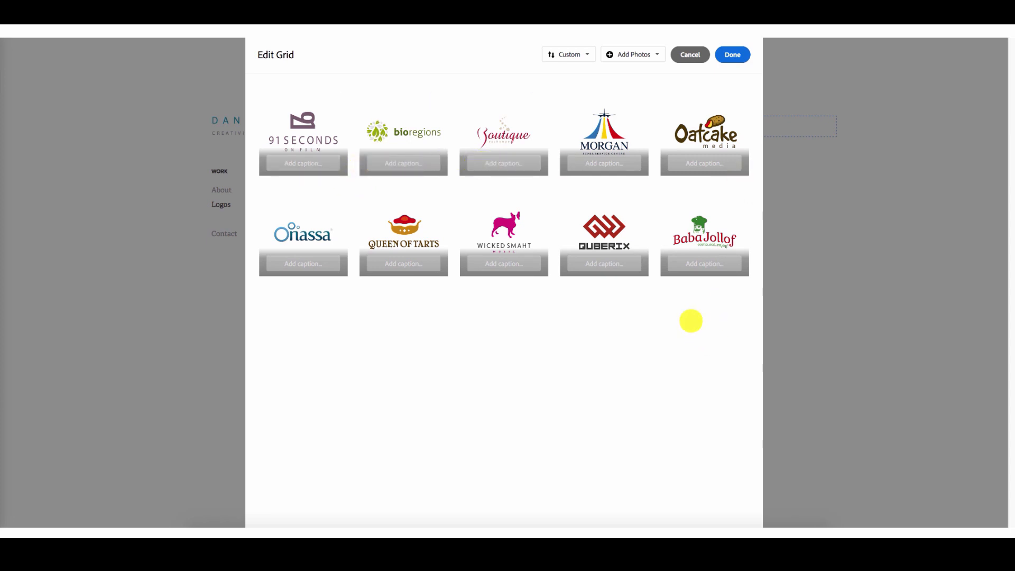
pyautogui.moveTo(310, 125); pyautogui.dragTo(438, 165)
pyautogui.moveTo(609, 135); pyautogui.dragTo(549, 238)
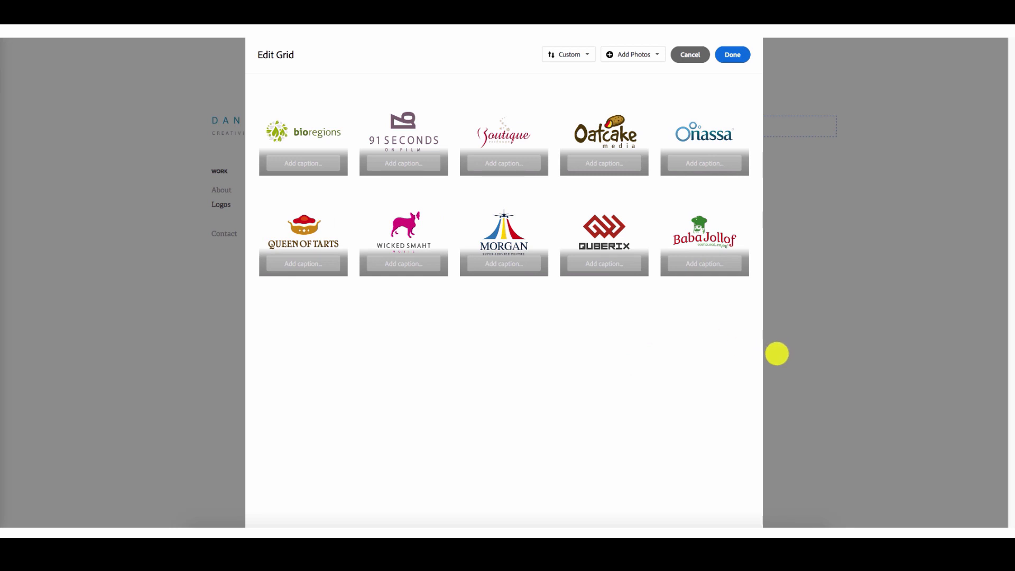
# Step: Caption the first three grid logos with a Bioregions project description, "91 Seconds" and "Boutique", and save the grid
pyautogui.click(313, 163)
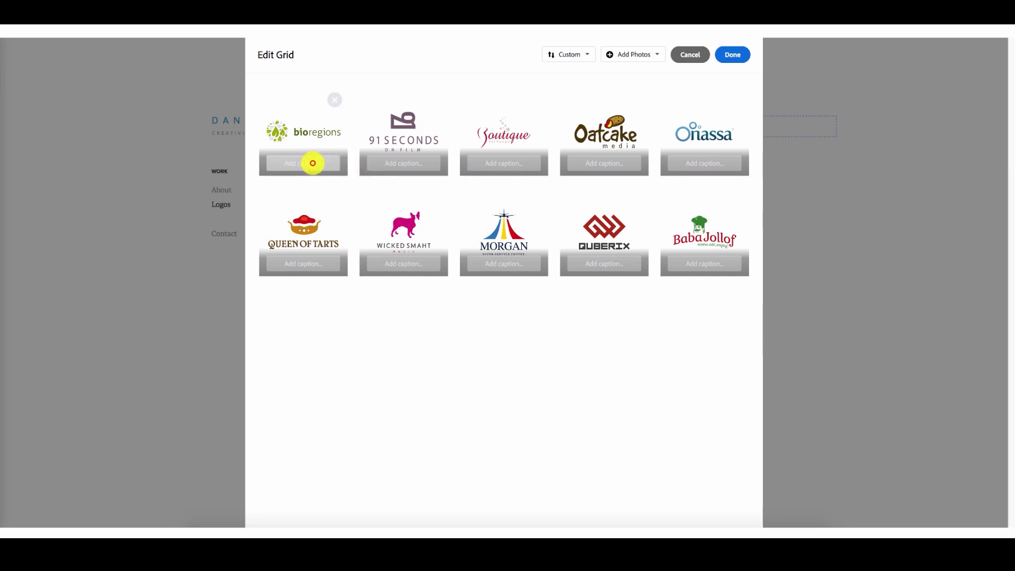
pyautogui.write('Biore')
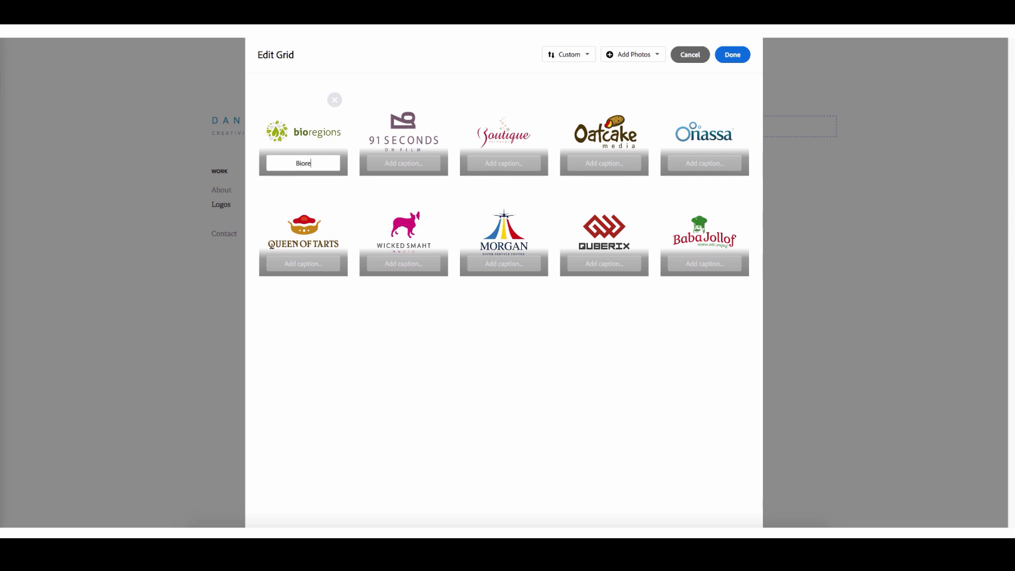
pyautogui.write('gions - Eni')
pyautogui.click(417, 164)
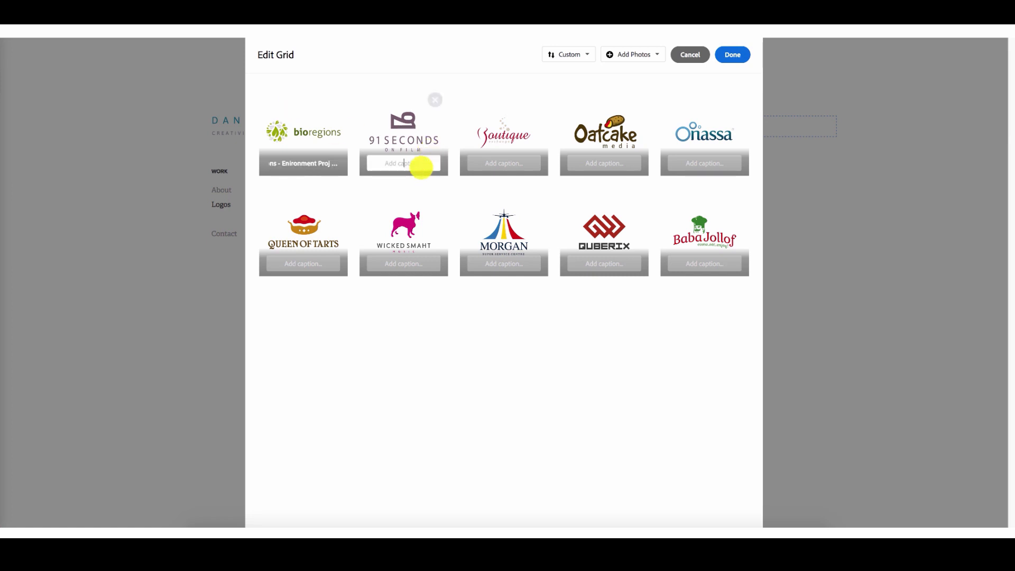
pyautogui.write('91 Seconds')
pyautogui.click(509, 164)
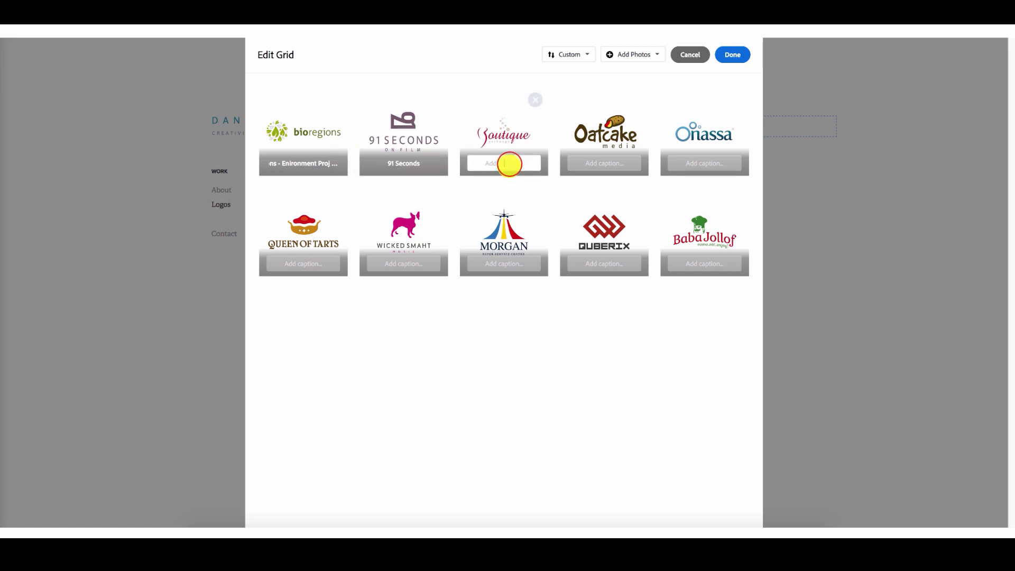
pyautogui.write('Boutique')
pyautogui.press('Return')
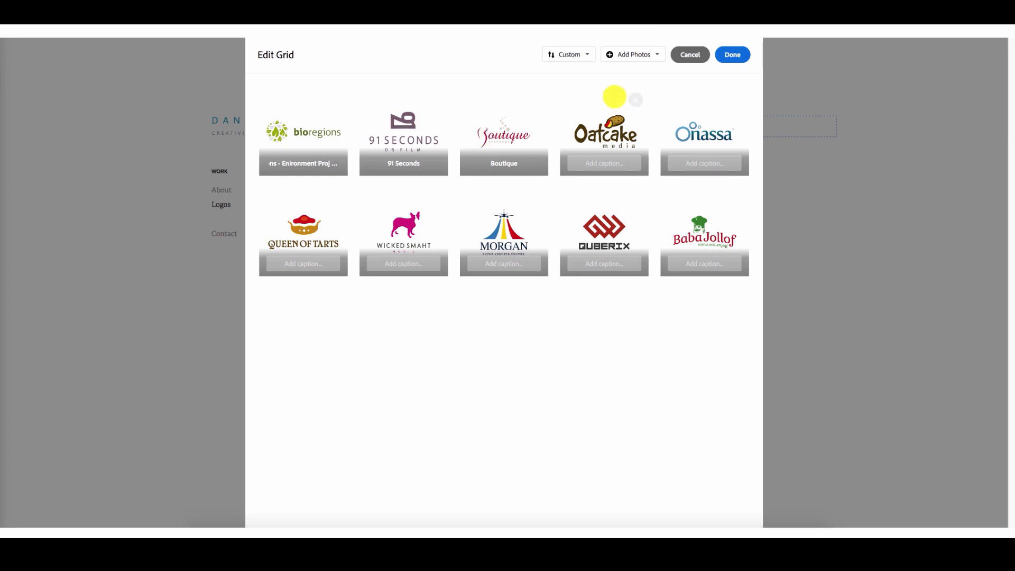
pyautogui.click(735, 56)
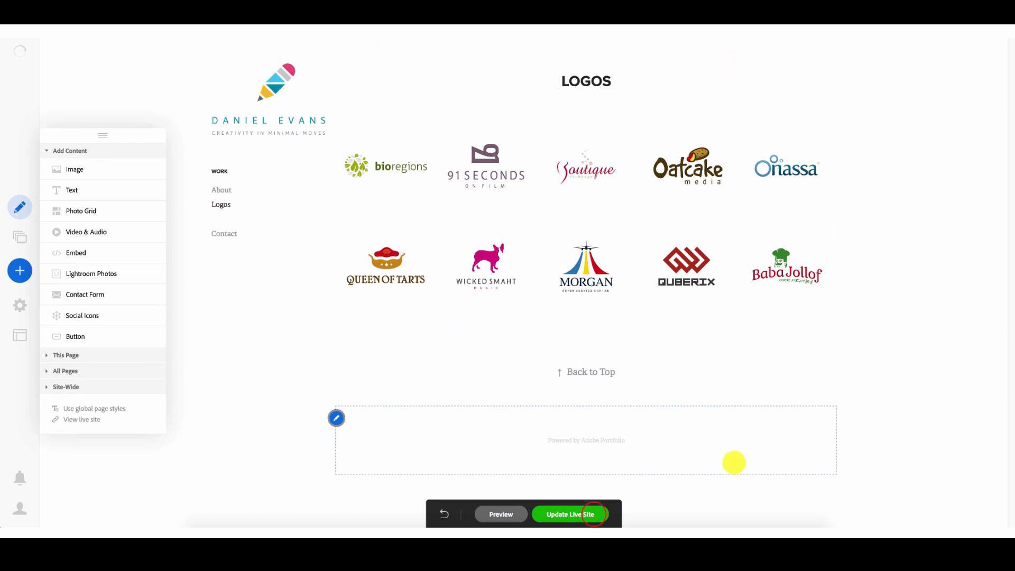
# Step: Publish the reordered, captioned grid and check the captions and the enlarged bioregions logo on the live site
pyautogui.click(594, 514)
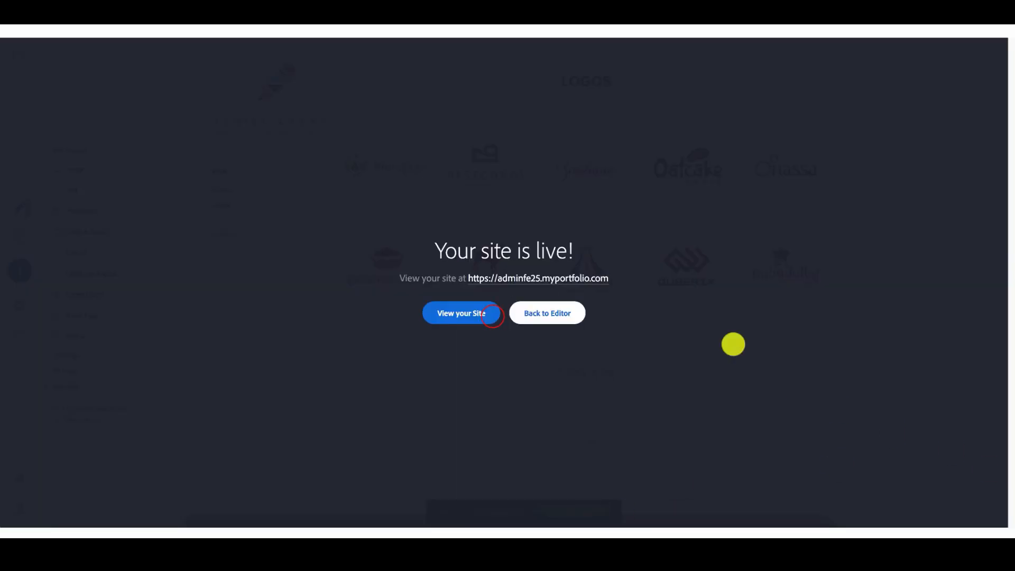
pyautogui.click(493, 317)
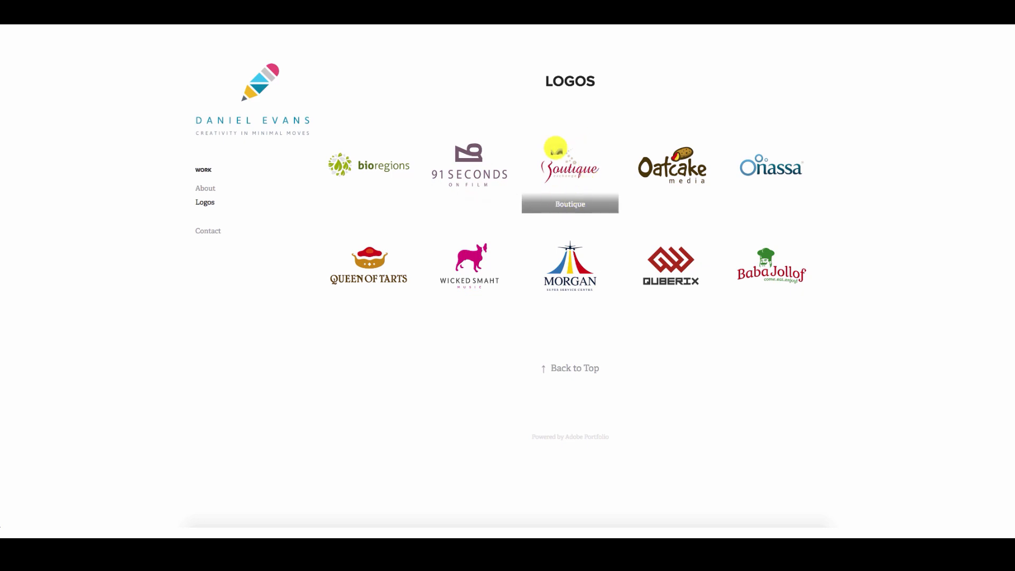
pyautogui.click(379, 169)
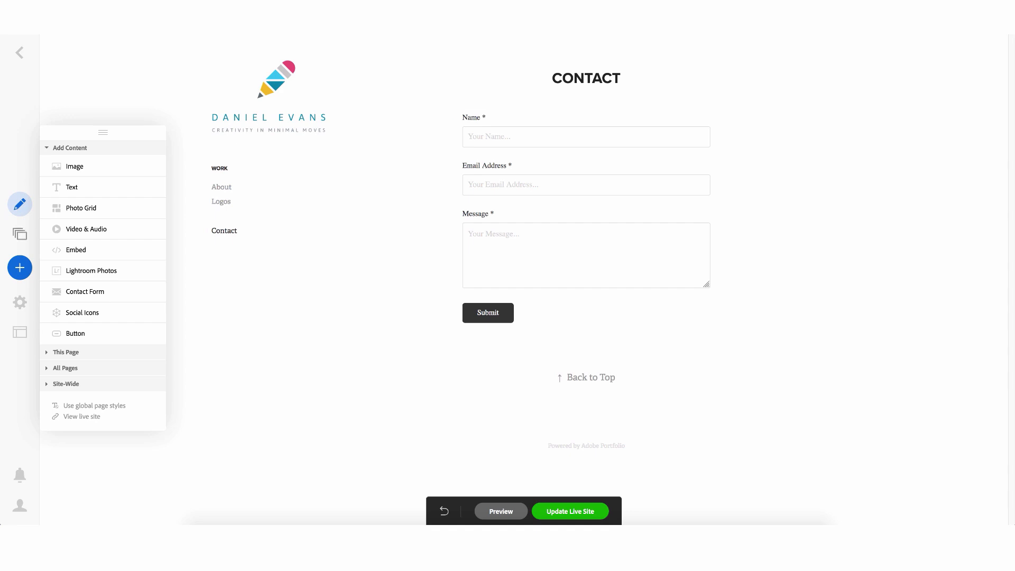
# Step: Relabel the Message field of the Contact page's form as "Tell me more about your logo design requirements:"
pyautogui.click(19, 233)
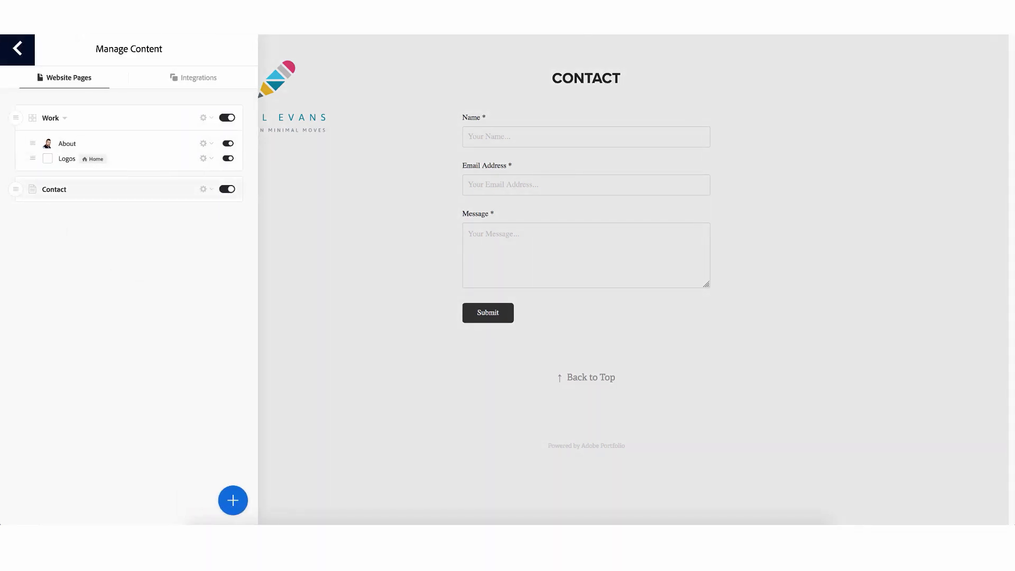
pyautogui.click(587, 371)
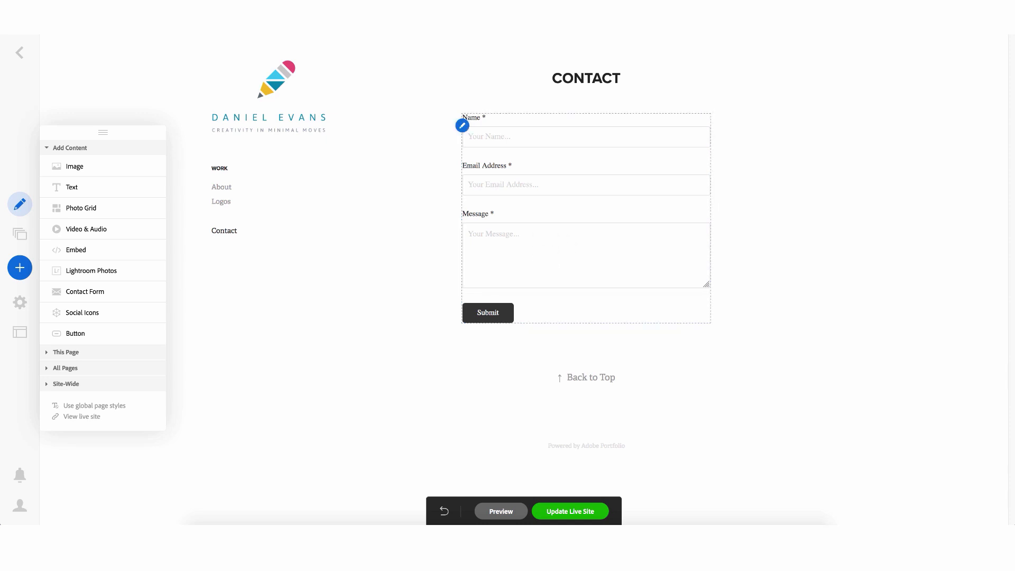
pyautogui.click(462, 125)
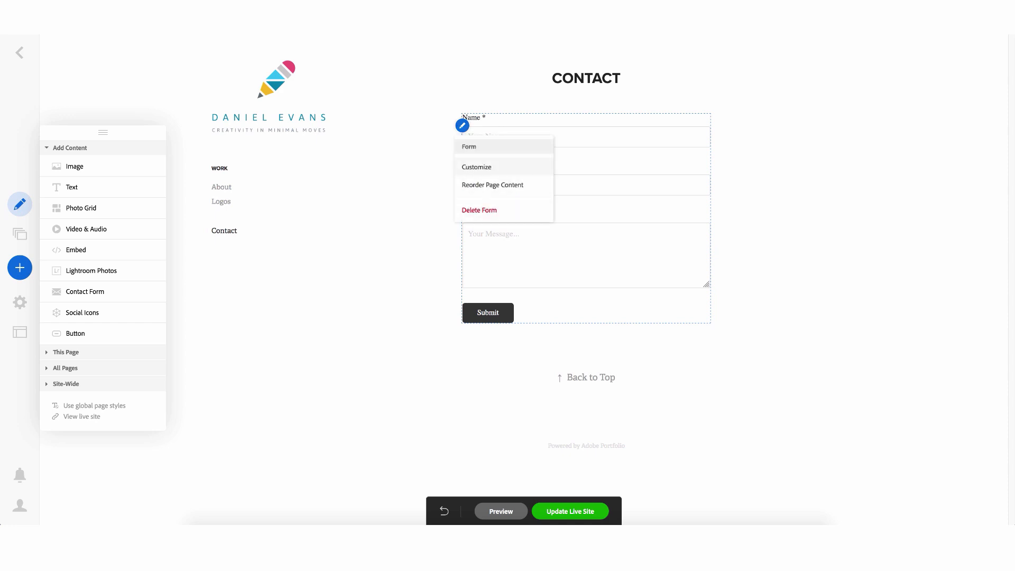
pyautogui.click(477, 167)
pyautogui.click(628, 237)
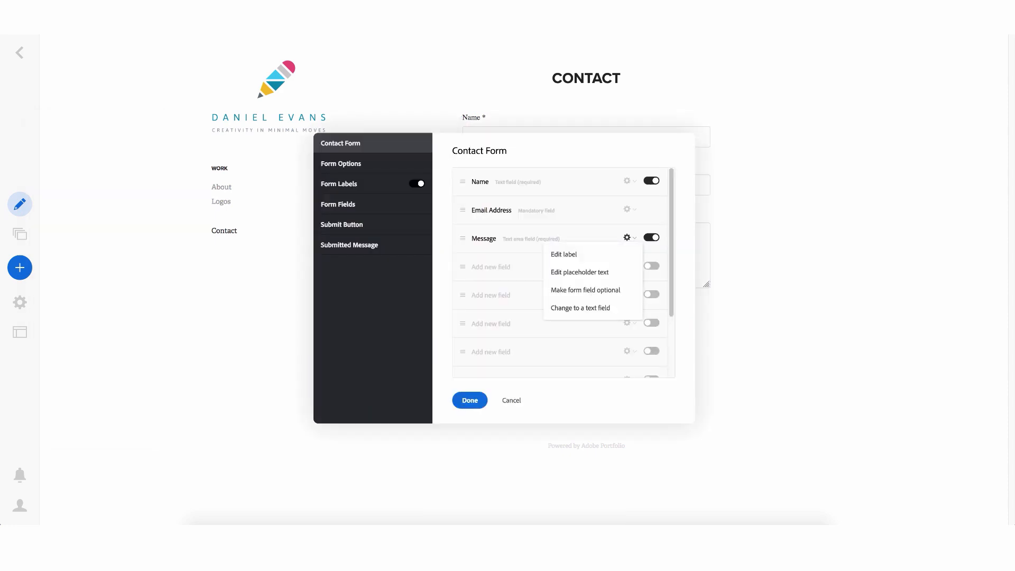
pyautogui.click(564, 254)
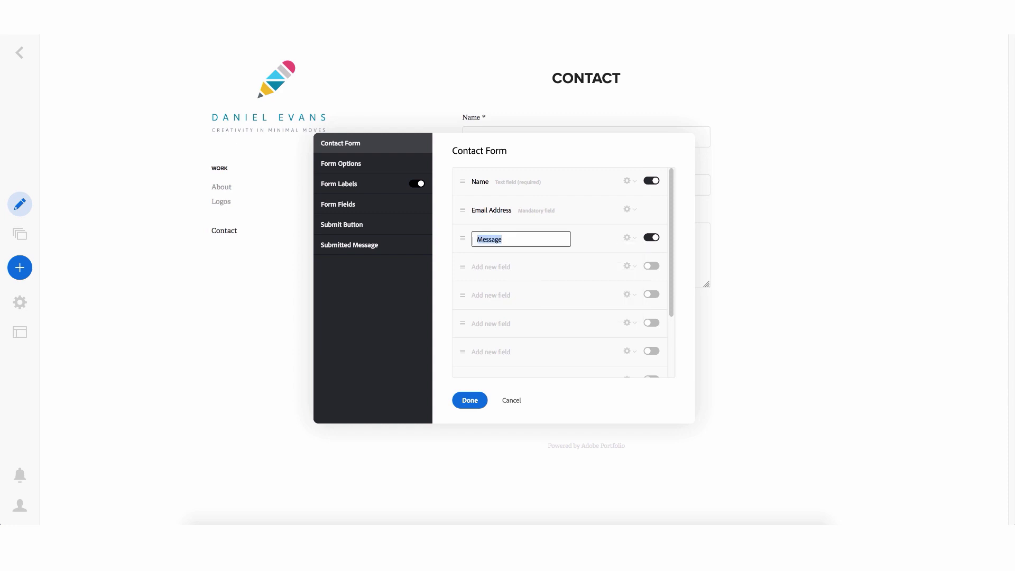
pyautogui.write('Tell ')
pyautogui.write('me more about')
pyautogui.write(' yo')
pyautogui.write('ur logo design re')
pyautogui.write('quirements')
pyautogui.write(':')
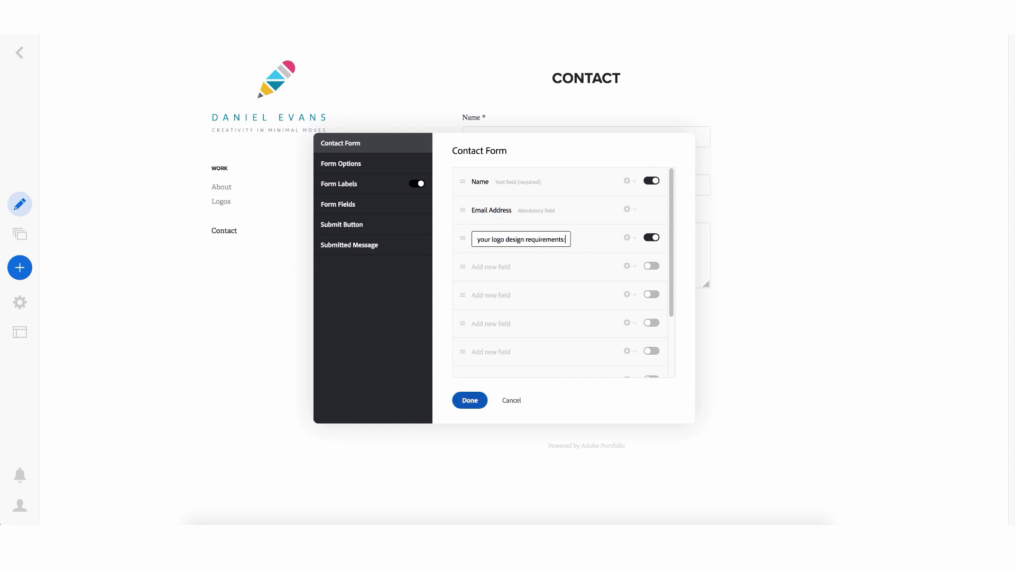
pyautogui.click(470, 401)
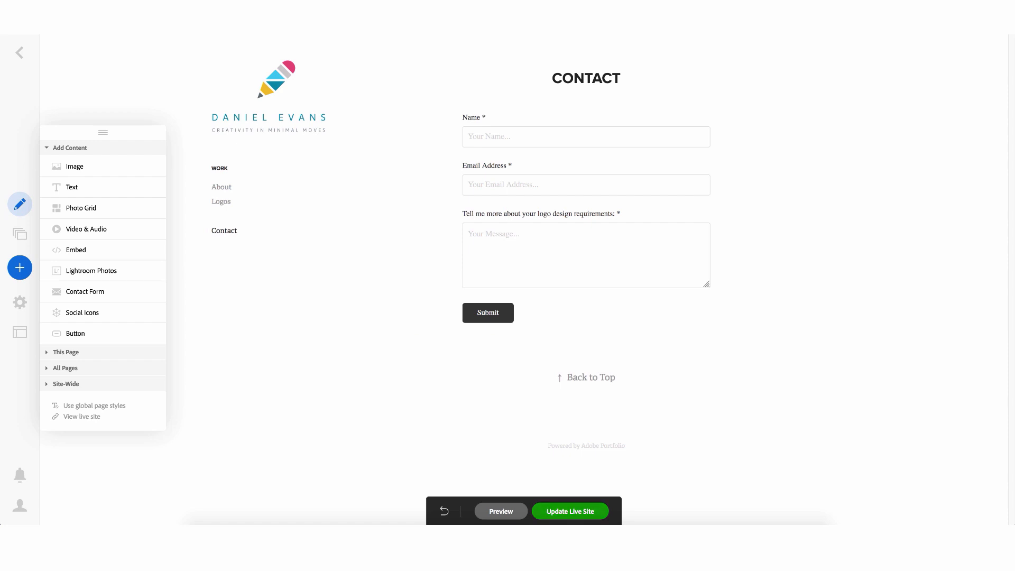
# Step: Publish the contact form change and view the Contact page on the live site
pyautogui.click(570, 511)
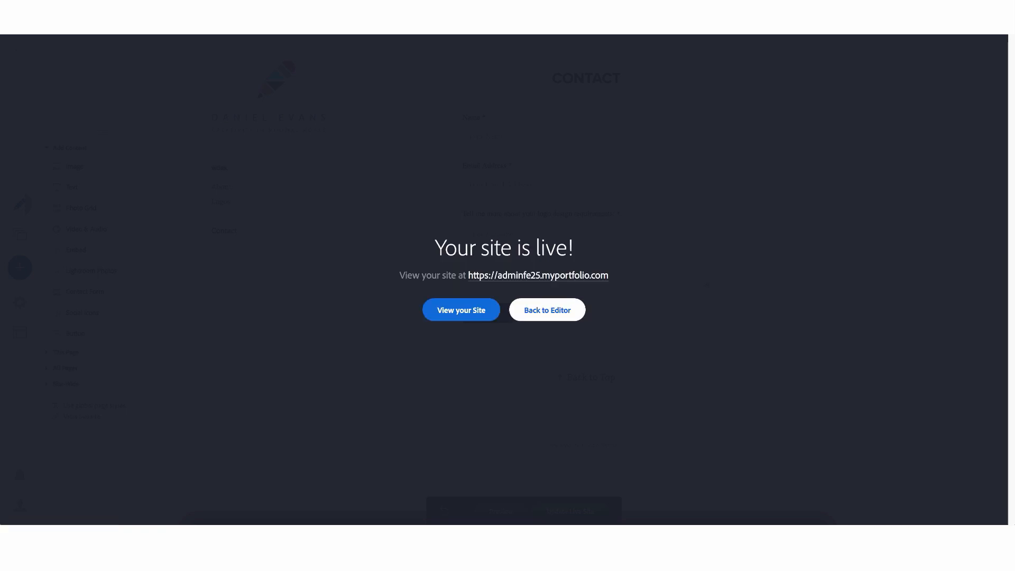
pyautogui.click(461, 310)
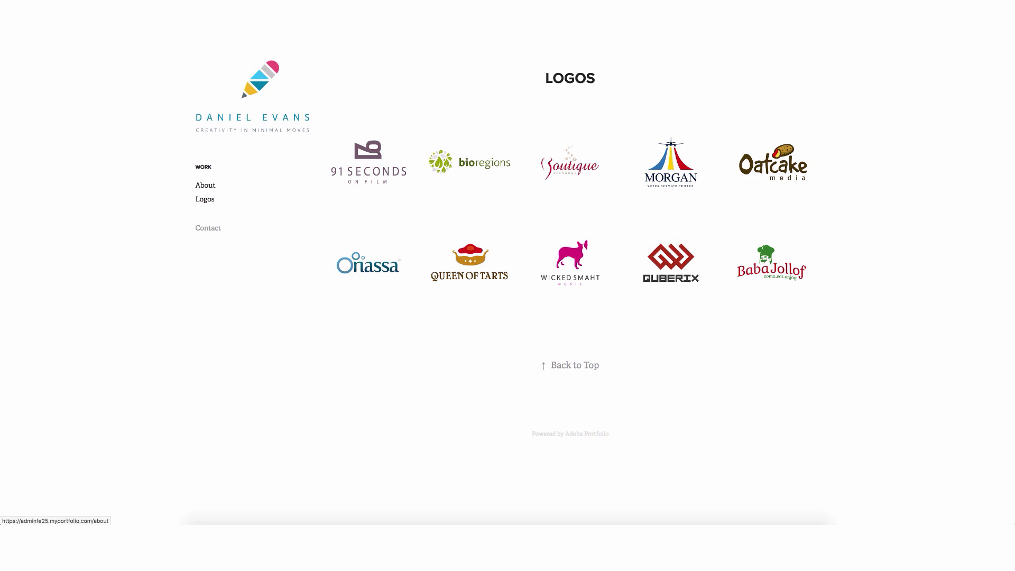
pyautogui.click(208, 228)
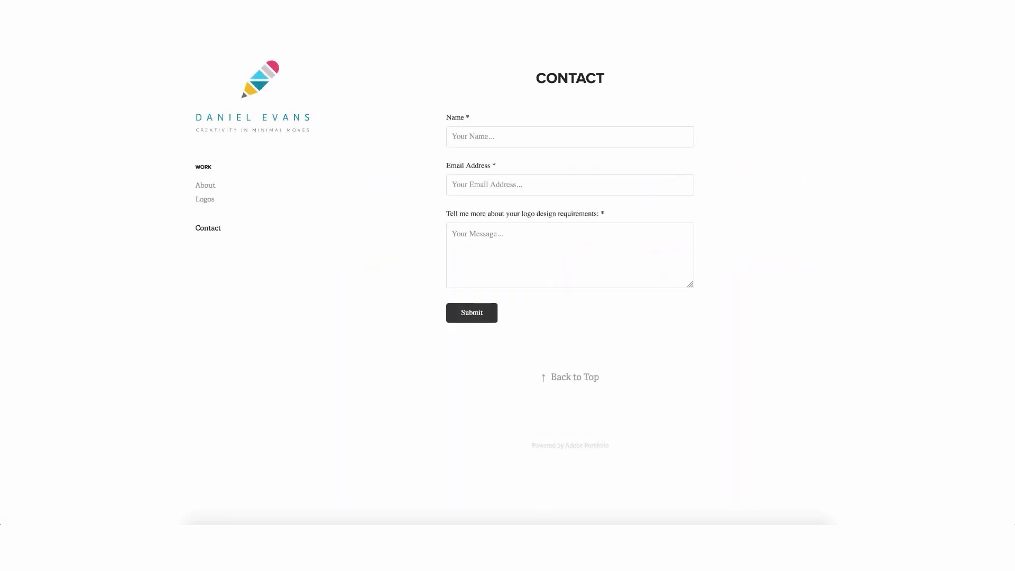
# Step: Submit a test enquiry through the live Contact form with name, e-mail address and the message "I'm interested in a logo design for my catering business."
pyautogui.click(455, 137)
pyautogui.write('d')
pyautogui.press('BackSpace')
pyautogui.write('Daniel Evans')
pyautogui.press('Tab')
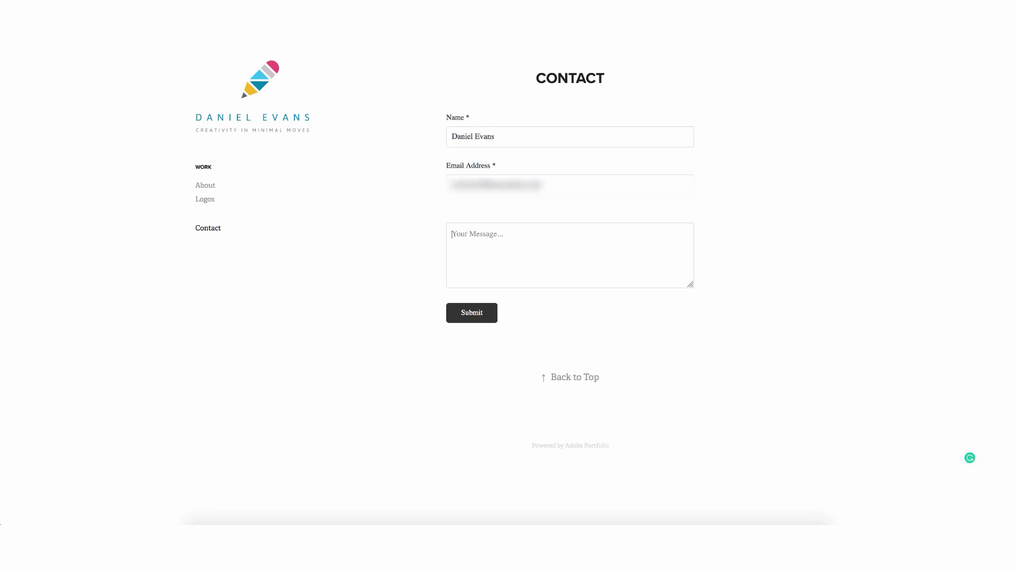
pyautogui.write("I'm i")
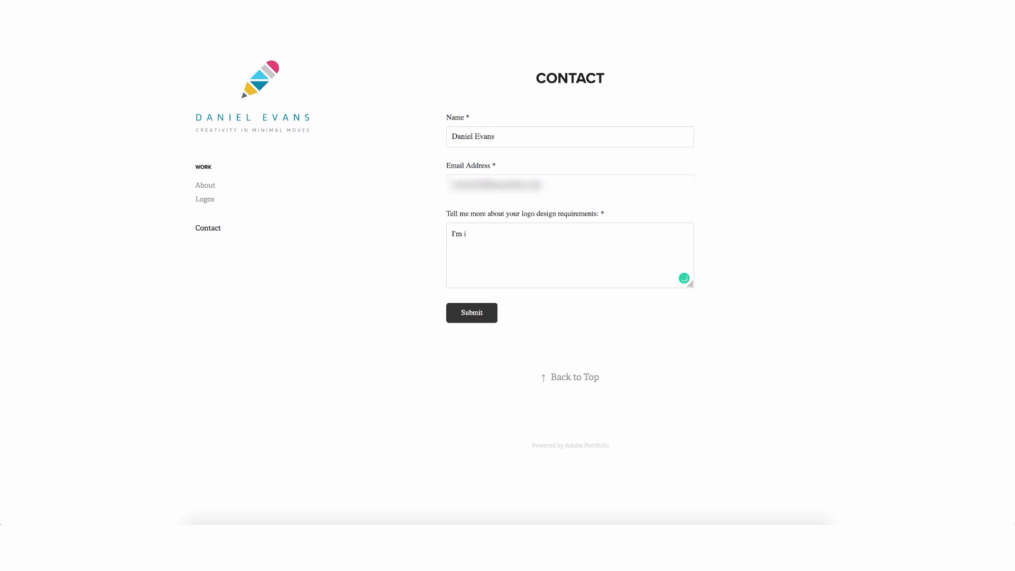
pyautogui.write('nterested in a logo design for my catering business')
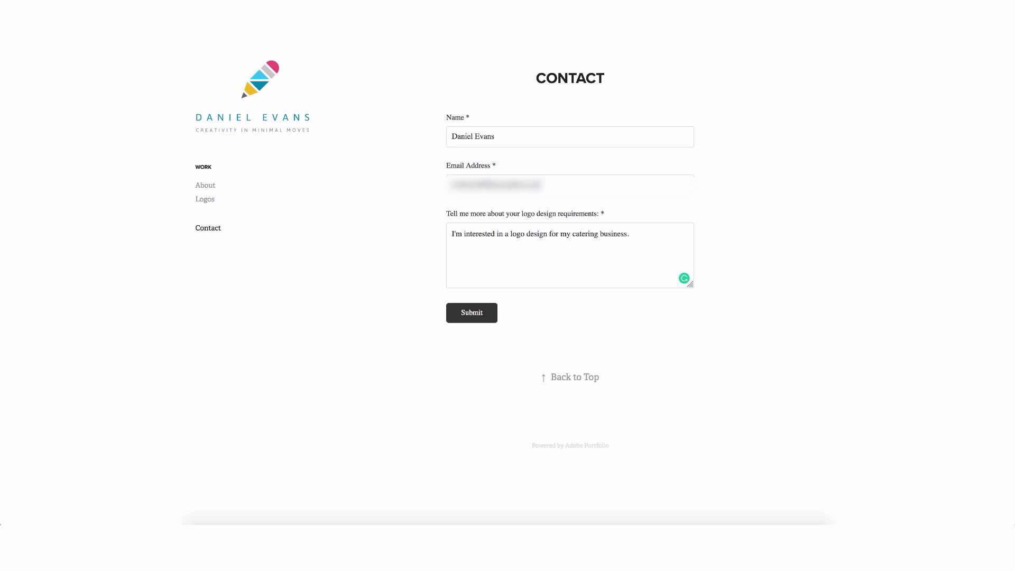
pyautogui.write('.')
pyautogui.press('Return')
pyautogui.press('Return')
pyautogui.click(472, 313)
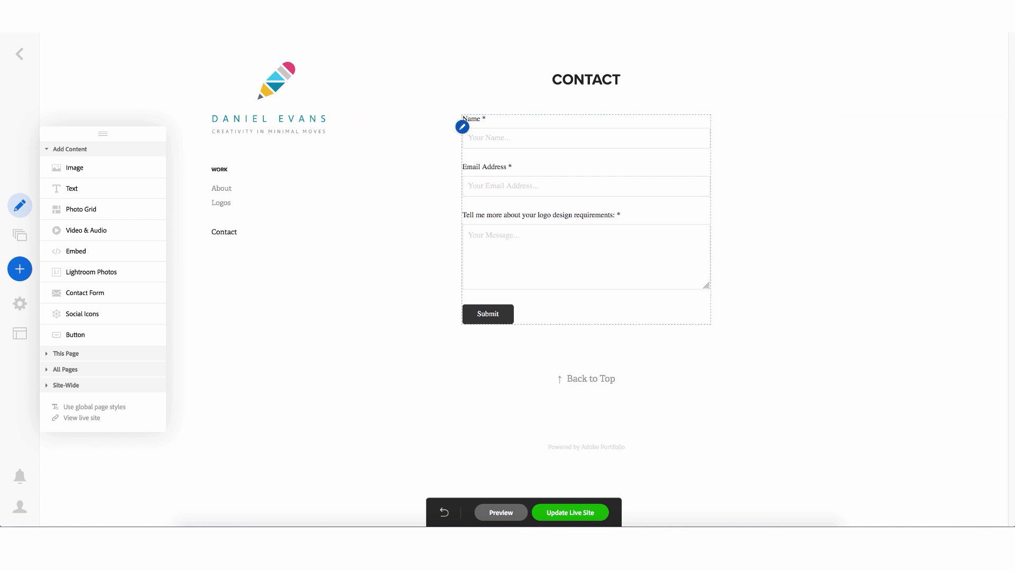
# Step: Open the editing options of the contact form in the Contact page's editor
pyautogui.click(463, 127)
pyautogui.click(477, 167)
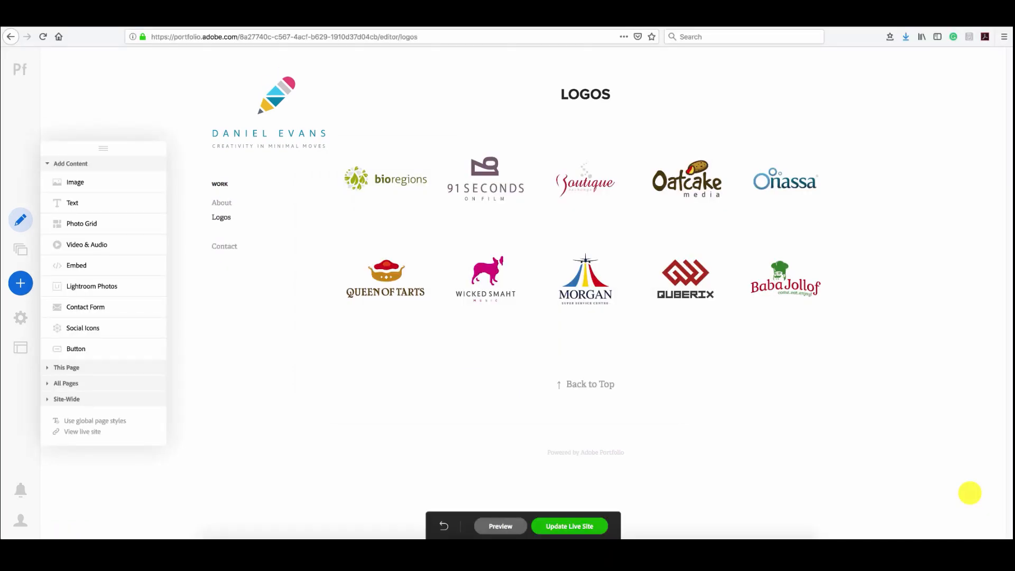
# Step: Add a button below the logo grid on the Logos page and label it "GET A QUOTE! >"
pyautogui.click(22, 221)
pyautogui.click(23, 222)
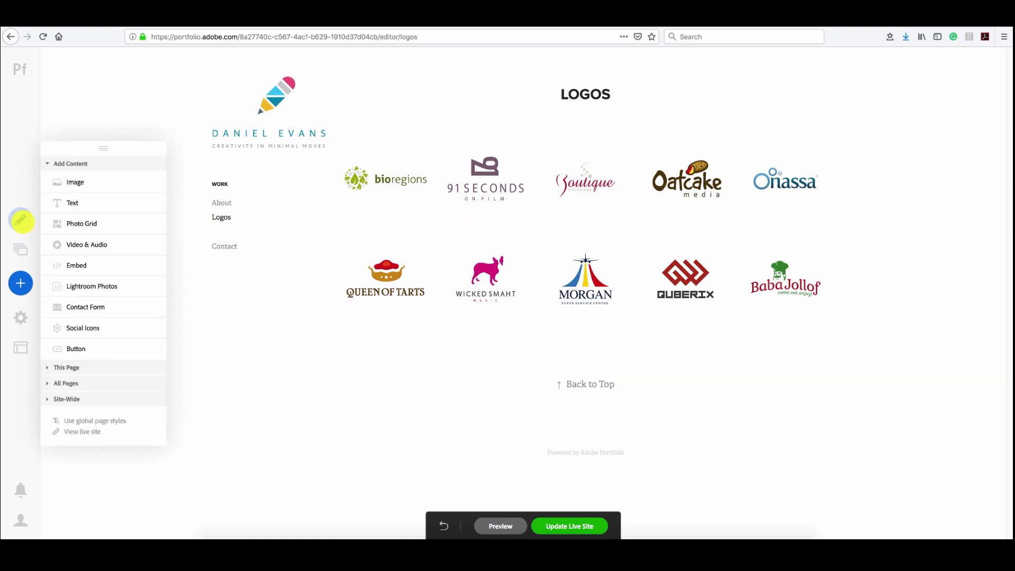
pyautogui.click(83, 344)
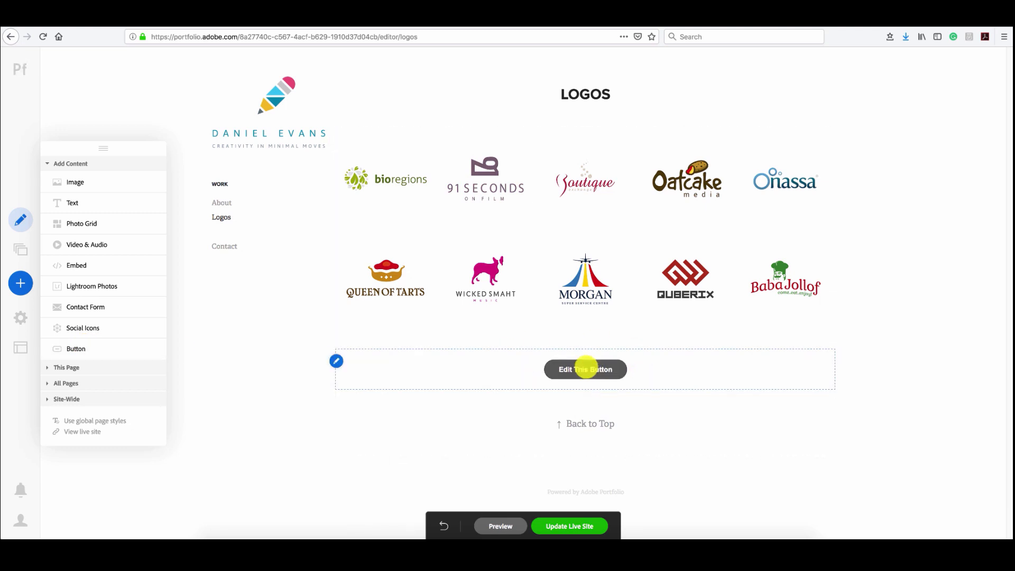
pyautogui.click(337, 361)
pyautogui.click(336, 361)
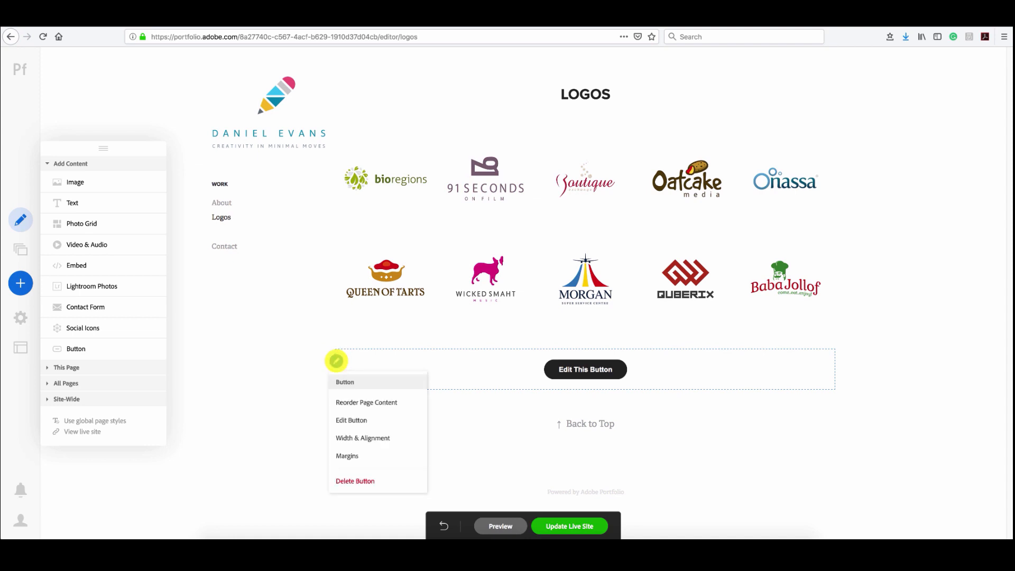
pyautogui.click(357, 421)
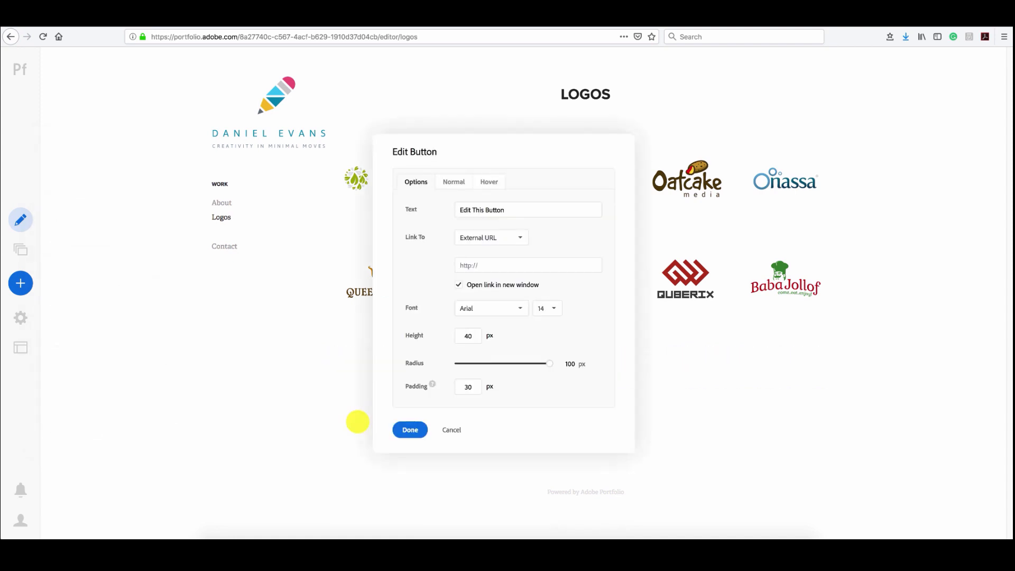
pyautogui.click(516, 209)
pyautogui.moveTo(515, 209); pyautogui.dragTo(437, 211)
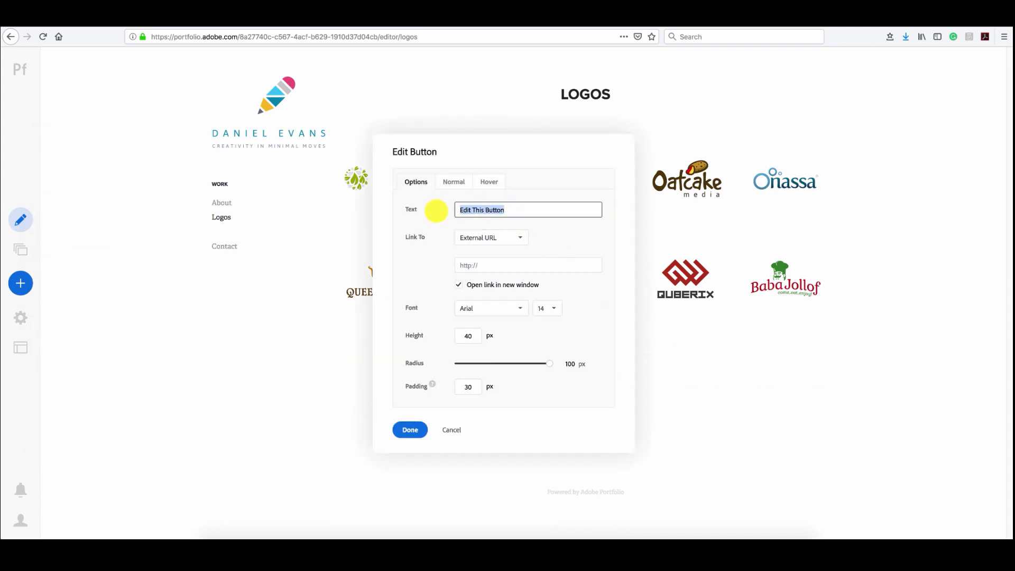
pyautogui.write('G')
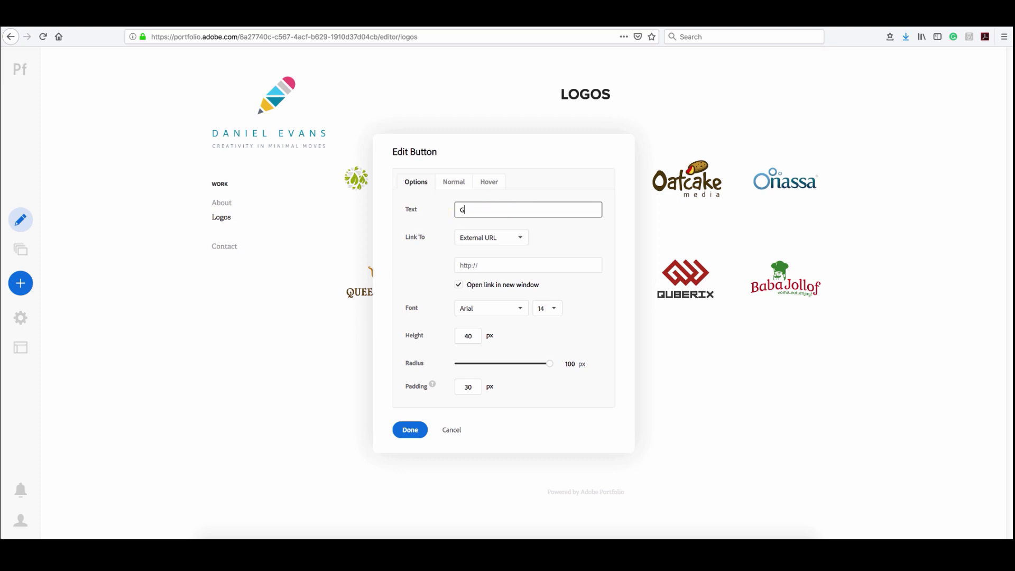
pyautogui.write('ET A QUOTE! >')
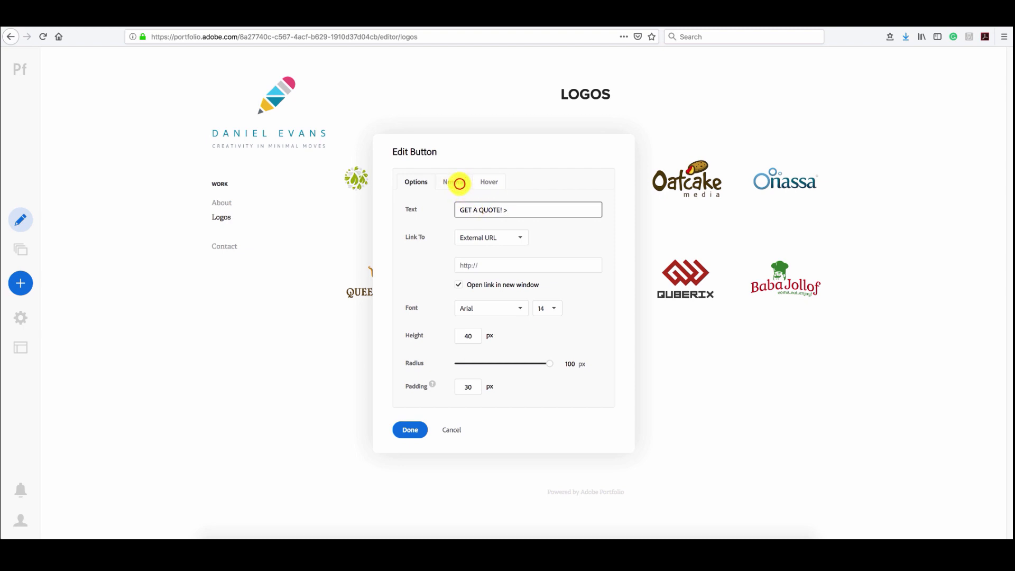
# Step: Change the normal-state fill color of the Logos page's quote button to green and save the button
pyautogui.click(458, 182)
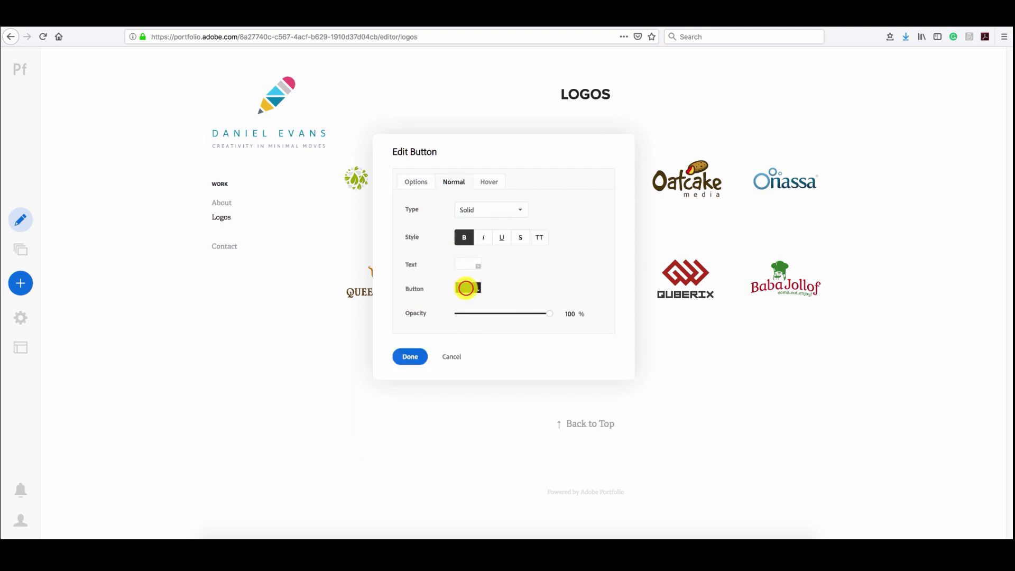
pyautogui.click(466, 287)
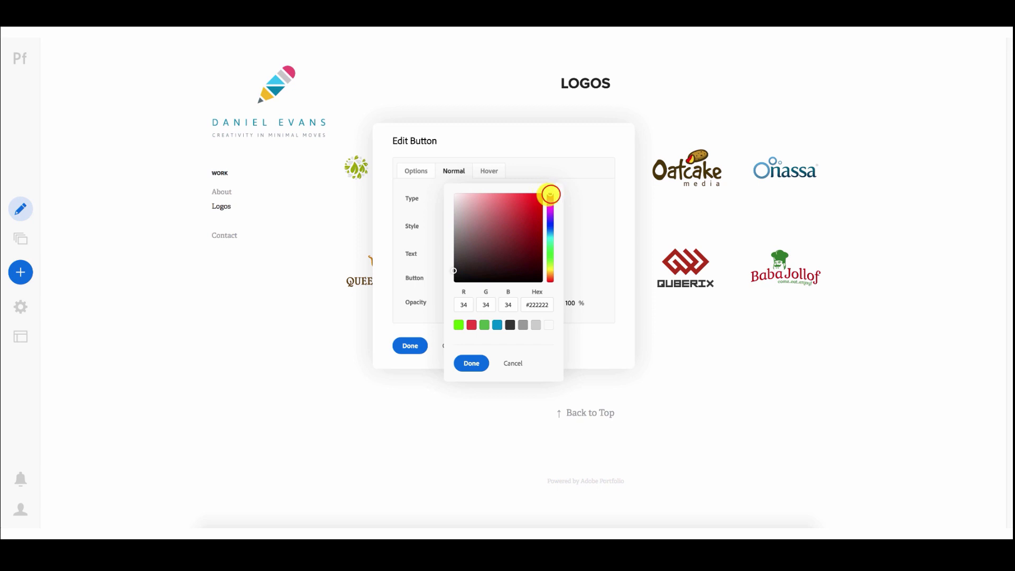
pyautogui.click(551, 199)
pyautogui.moveTo(551, 199); pyautogui.dragTo(554, 246)
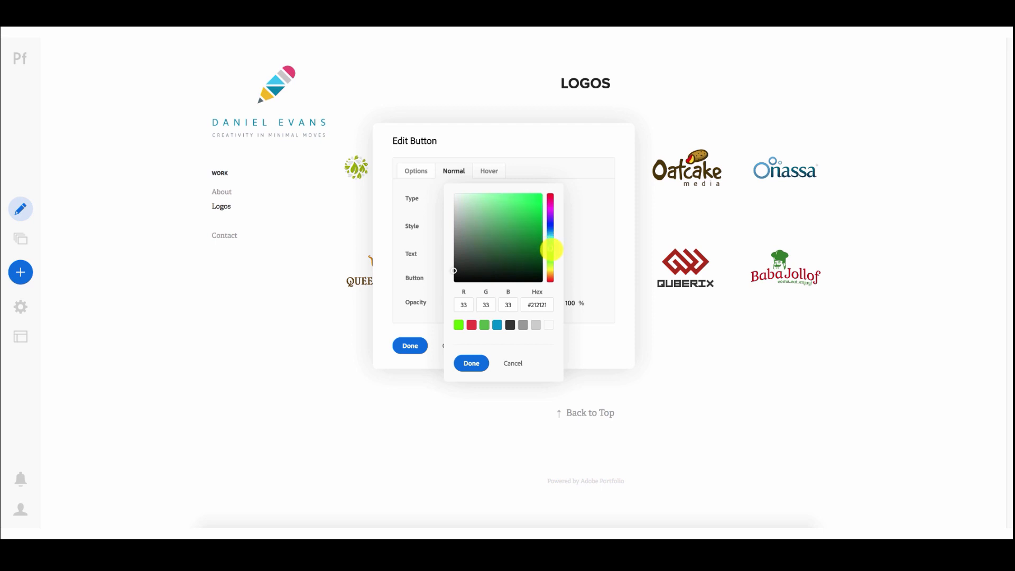
pyautogui.moveTo(454, 271)
pyautogui.mouseDown()
pyautogui.moveTo(496, 247)
pyautogui.moveTo(535, 202)
pyautogui.moveTo(537, 223)
pyautogui.mouseUp()
pyautogui.click(471, 362)
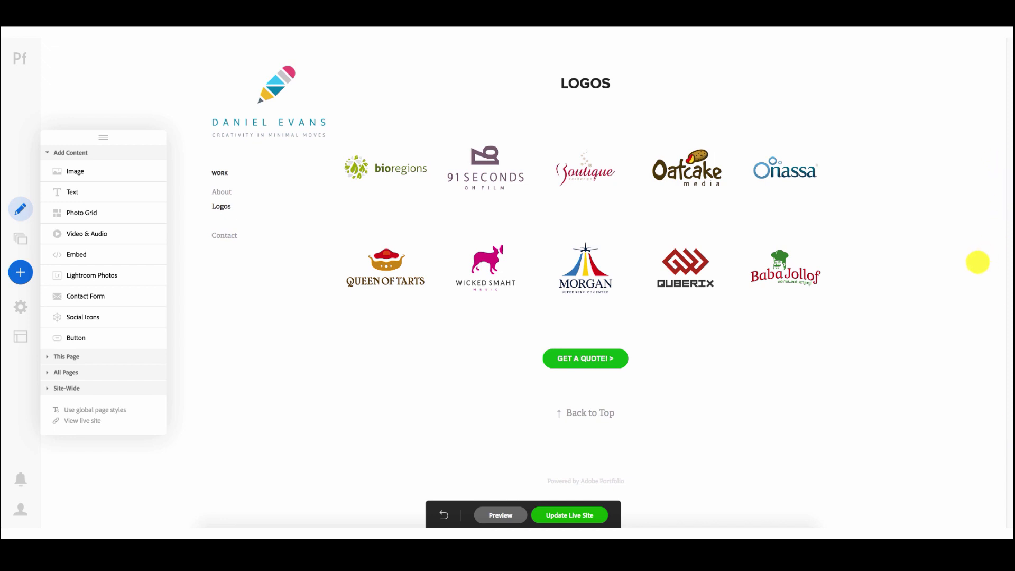
# Step: Link the Logos page's quote button to the Contact page
pyautogui.click(332, 350)
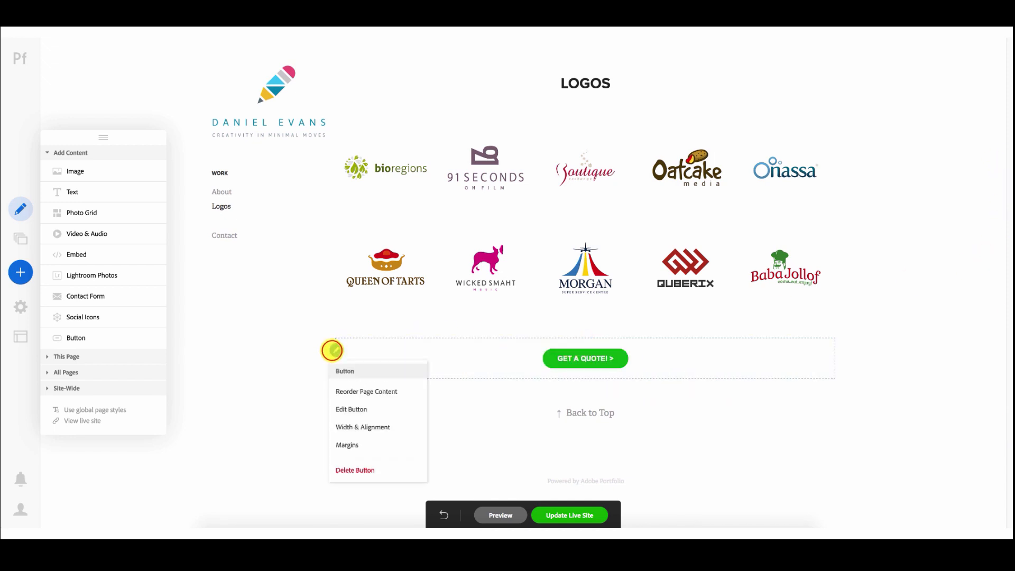
pyautogui.click(354, 410)
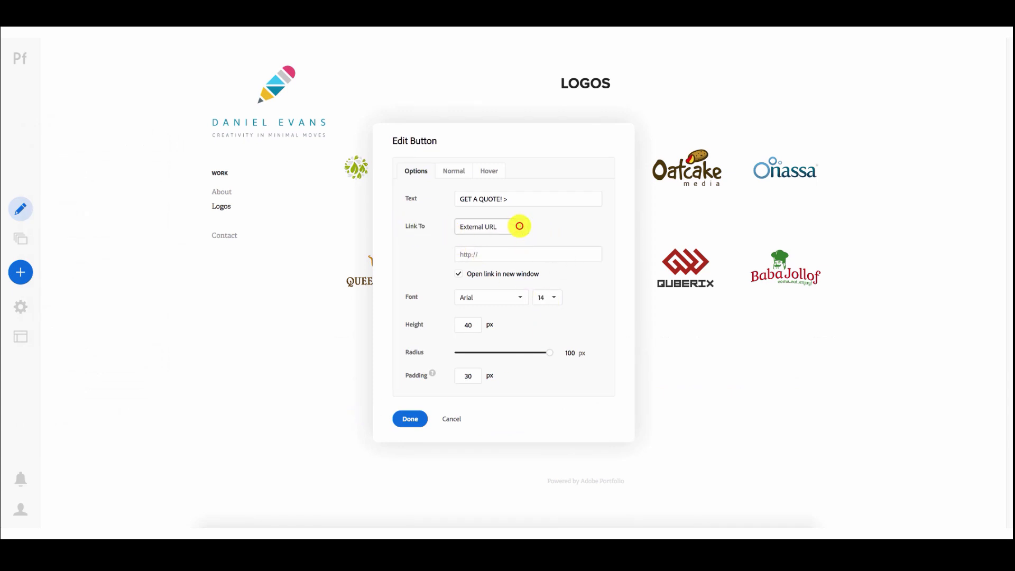
pyautogui.click(519, 226)
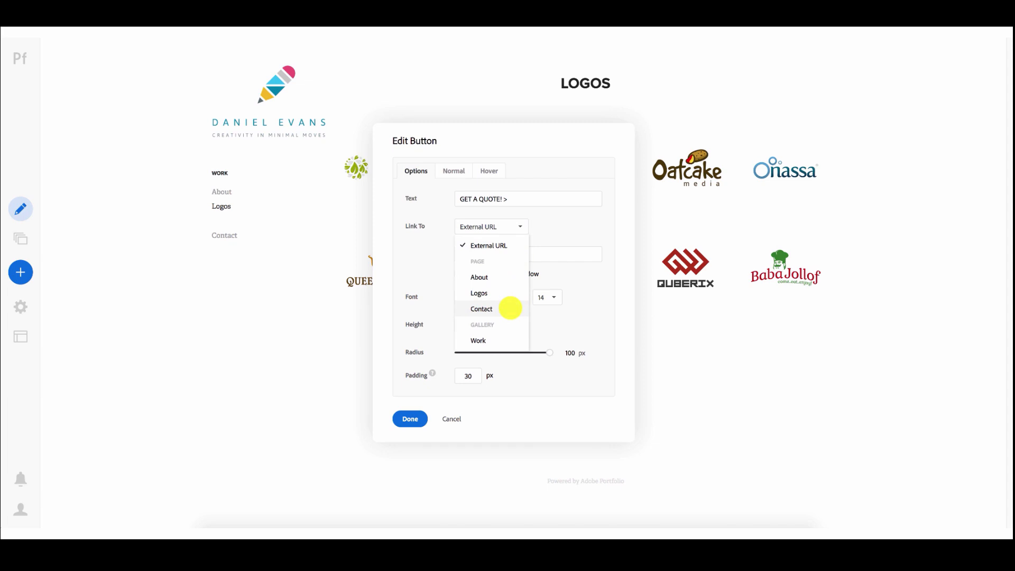
pyautogui.click(510, 308)
pyautogui.click(411, 376)
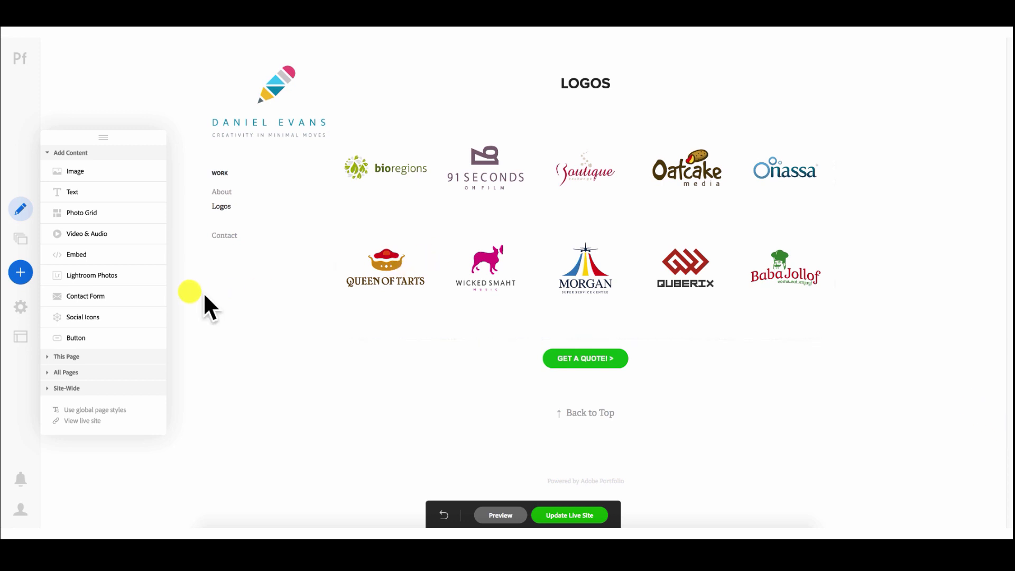
# Step: Add a button at the end of the About page and label it "GET A QUOTE! >"
pyautogui.click(18, 238)
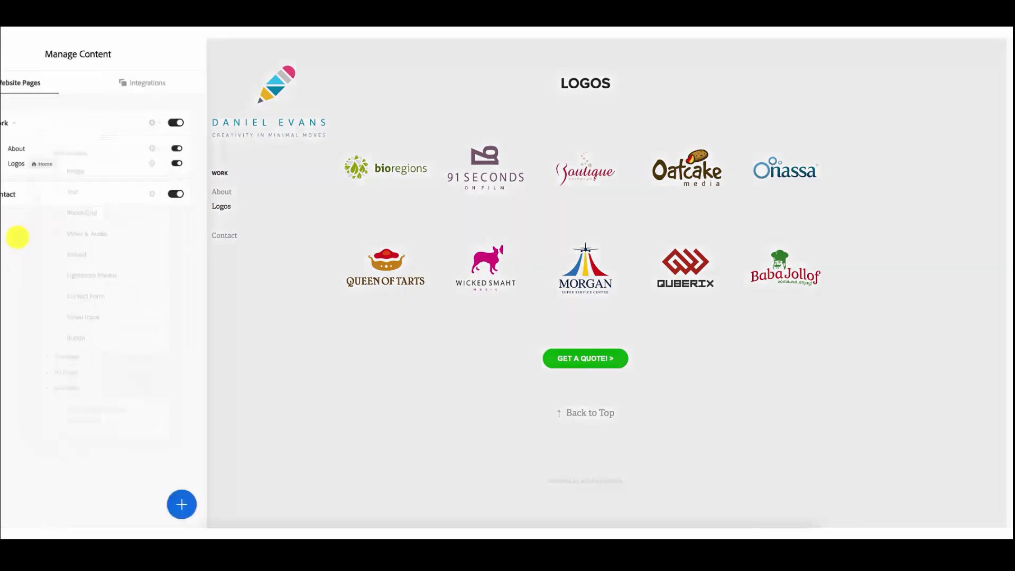
pyautogui.click(68, 144)
pyautogui.scroll(-3, 847, 356)
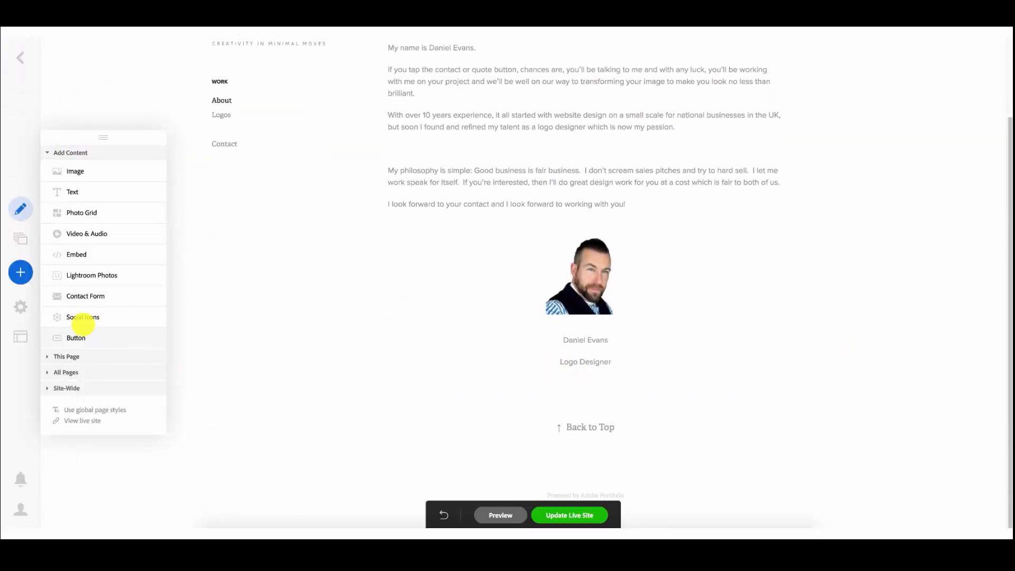
pyautogui.click(77, 337)
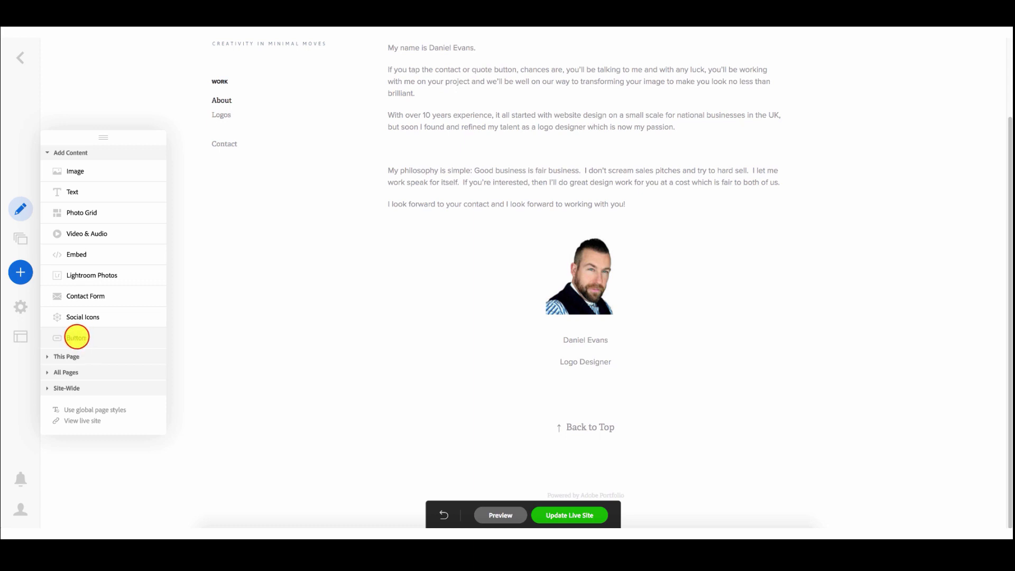
pyautogui.moveTo(335, 365)
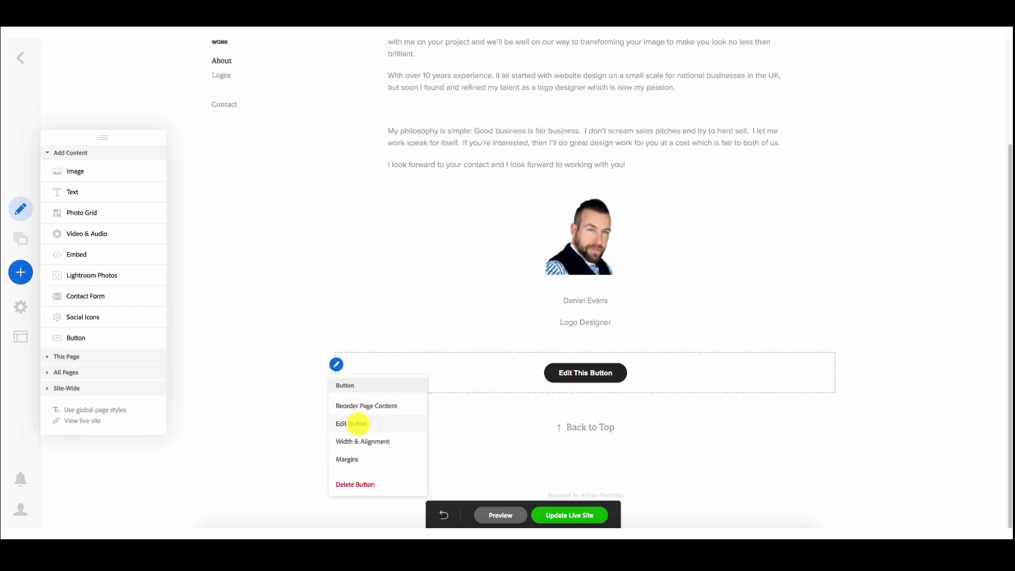
pyautogui.click(357, 423)
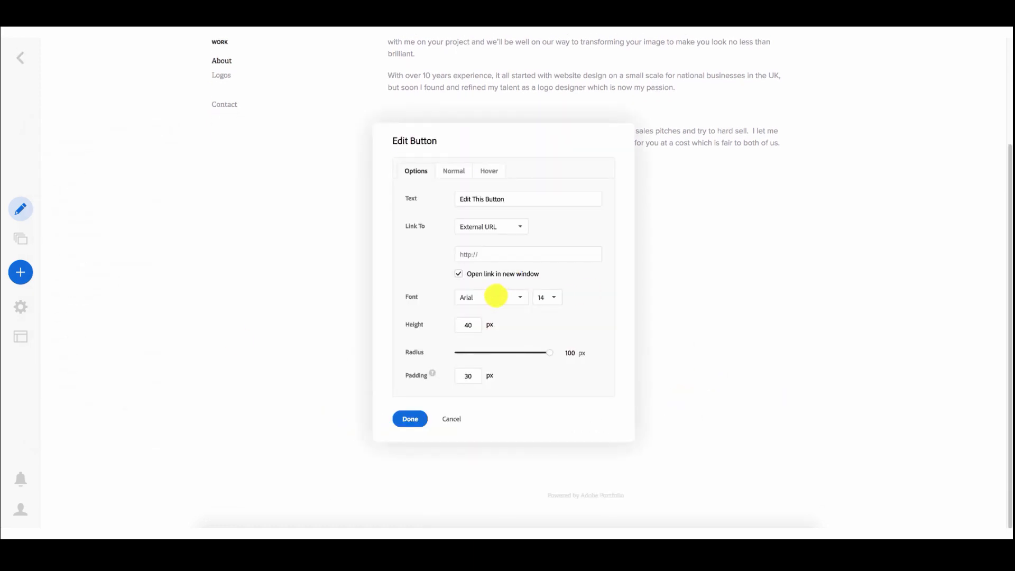
pyautogui.click(516, 199)
pyautogui.moveTo(500, 198); pyautogui.dragTo(431, 198)
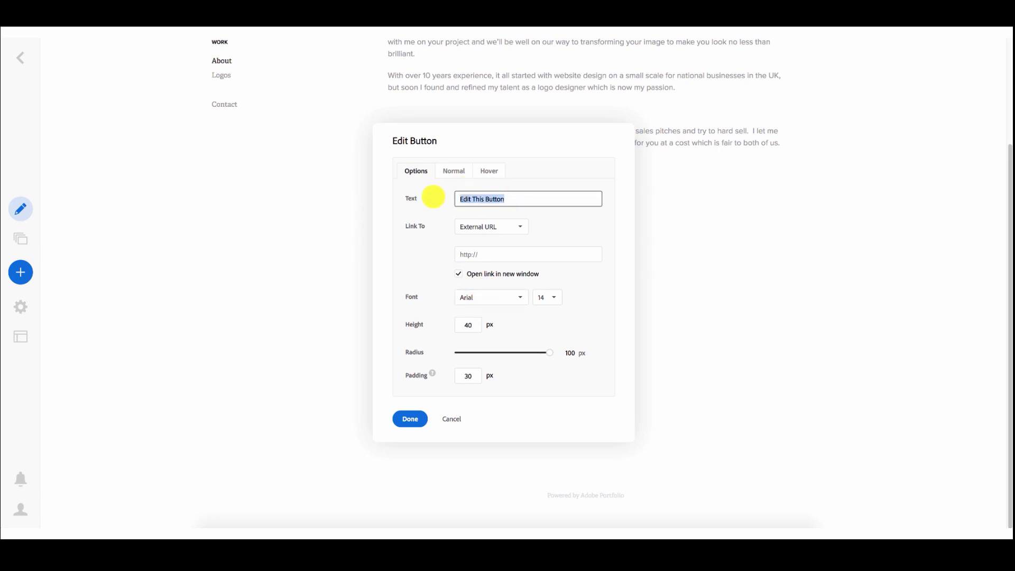
pyautogui.write('GET A QUOTE! >')
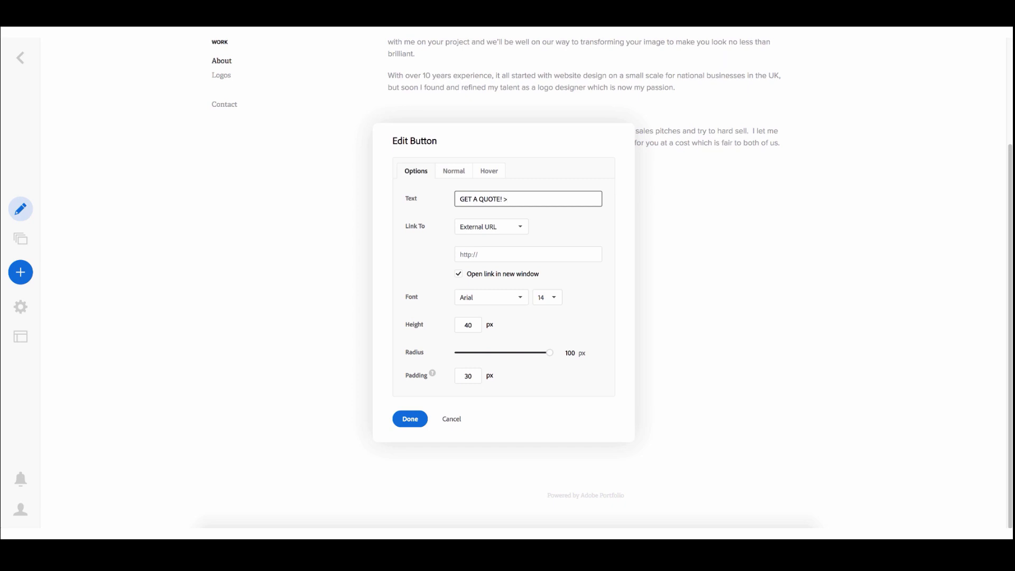
# Step: Color the About page's quote button bright green in its normal state and link it to the Contact page
pyautogui.click(453, 170)
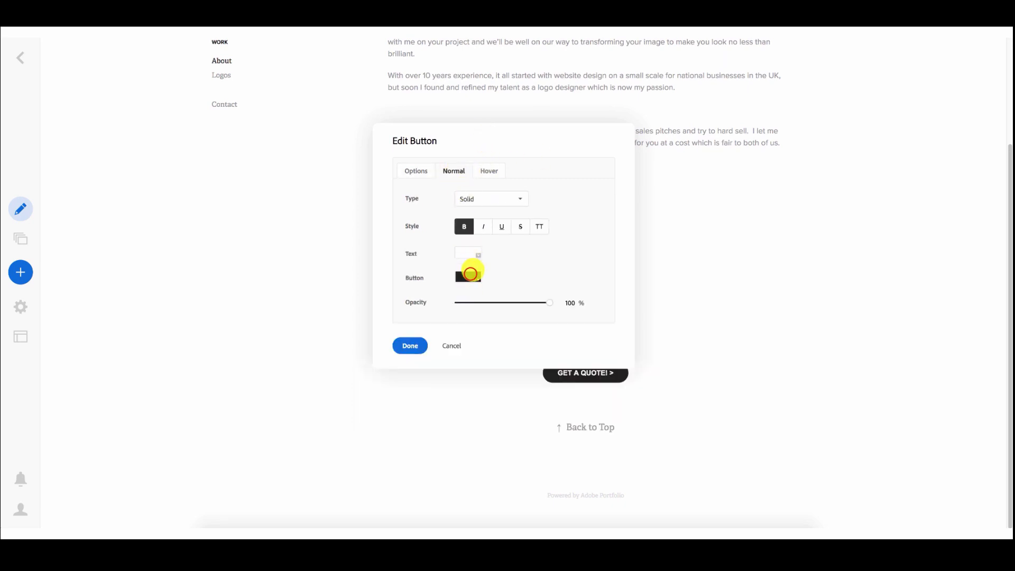
pyautogui.click(469, 276)
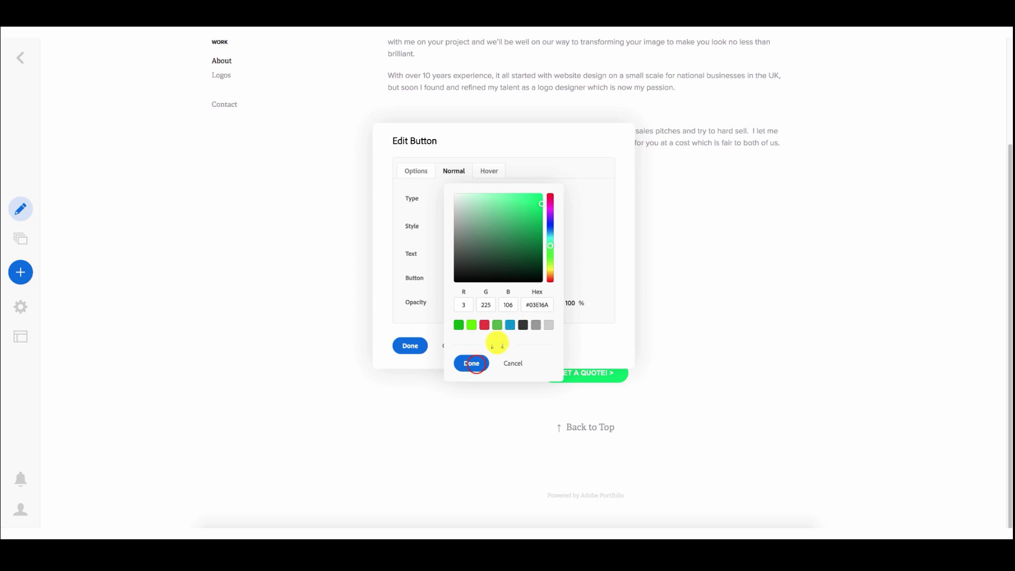
pyautogui.click(471, 363)
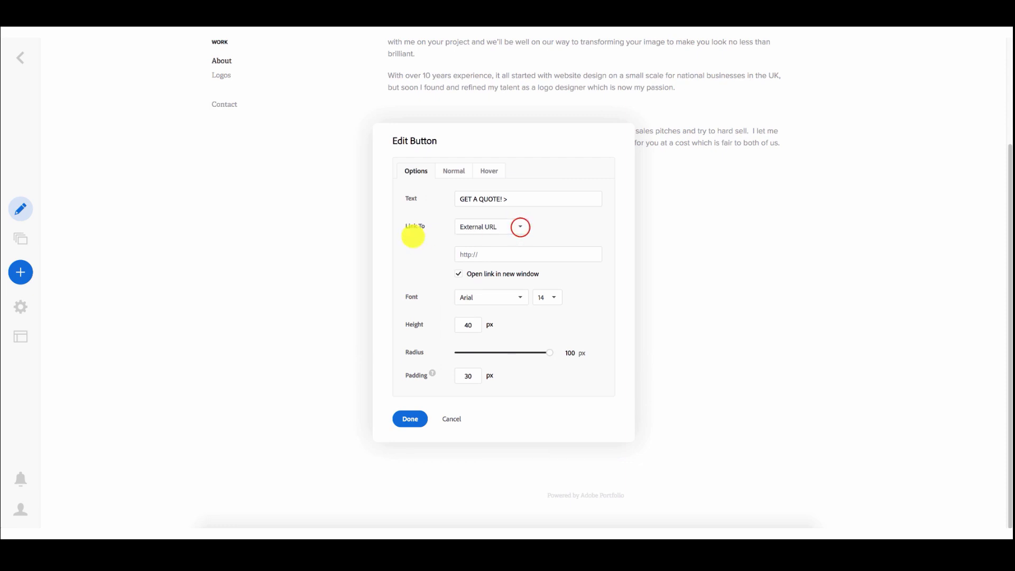
pyautogui.click(521, 227)
pyautogui.click(497, 311)
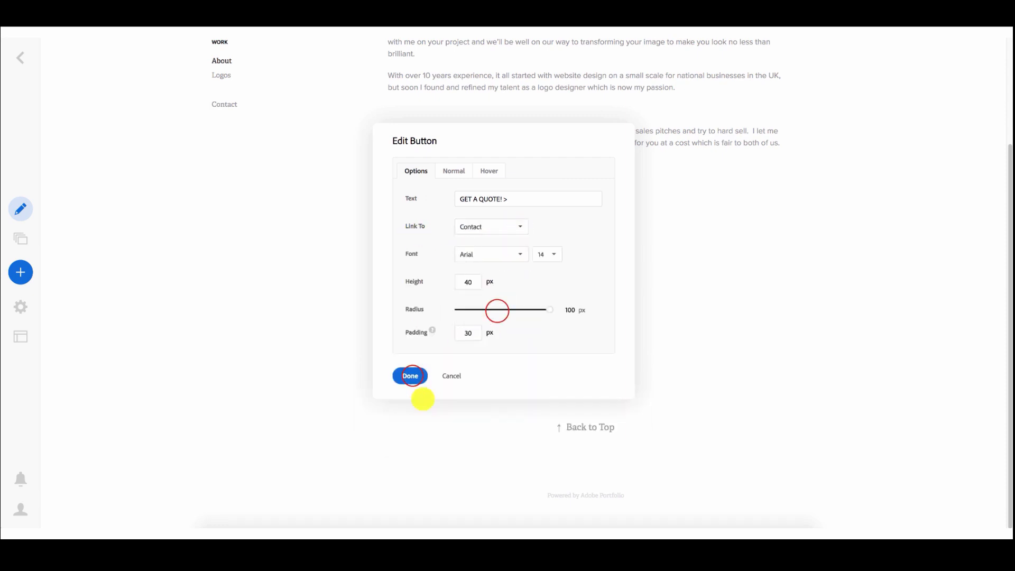
pyautogui.click(411, 374)
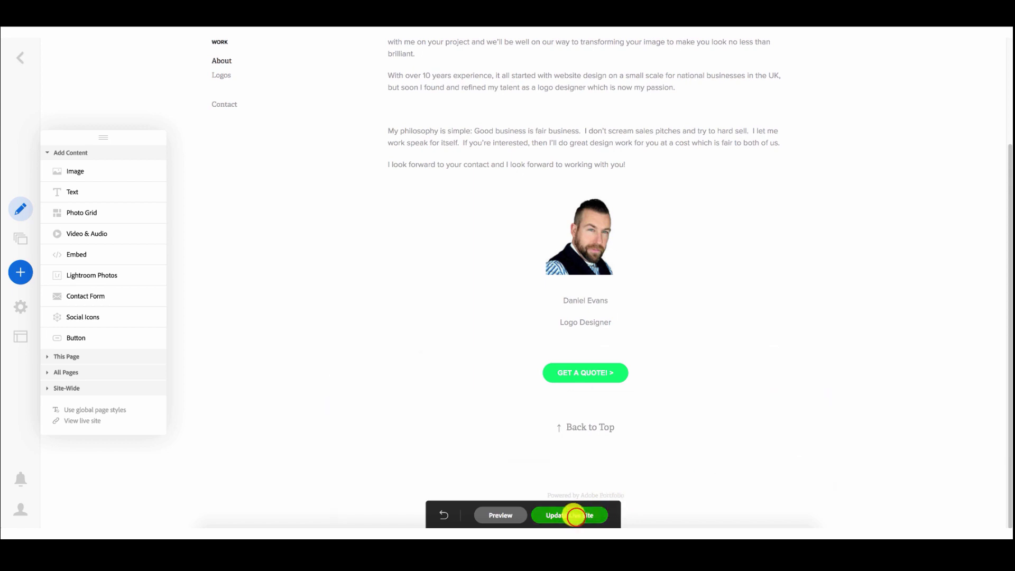
# Step: Publish the site with the new buttons and test the Logos page's quote button on the live site
pyautogui.click(577, 516)
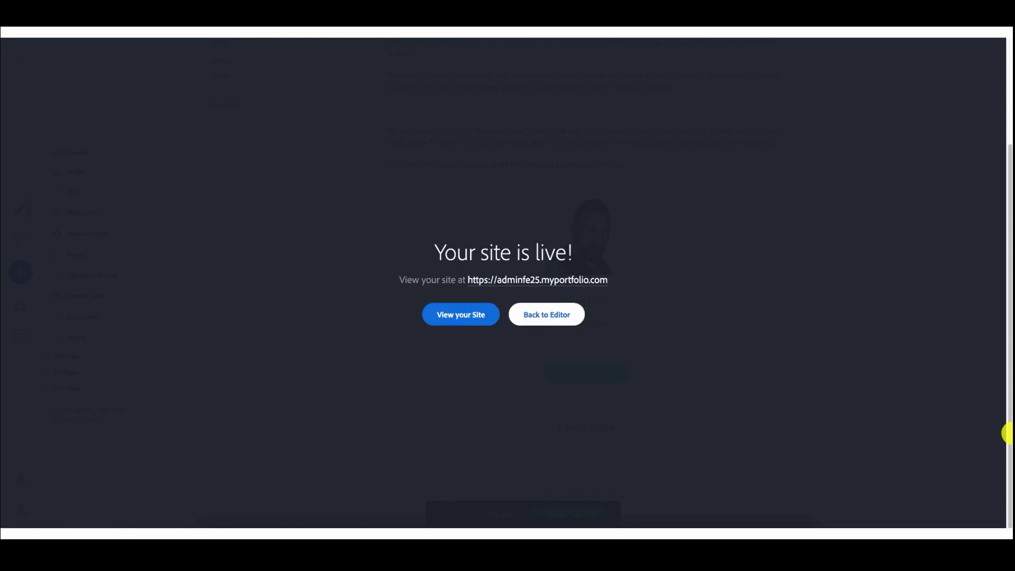
pyautogui.click(476, 315)
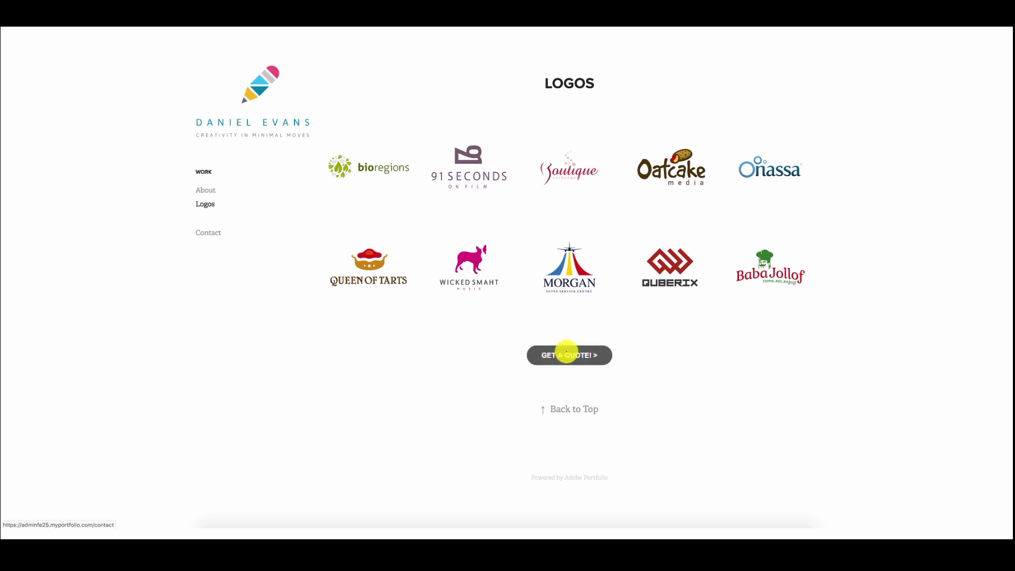
pyautogui.click(569, 352)
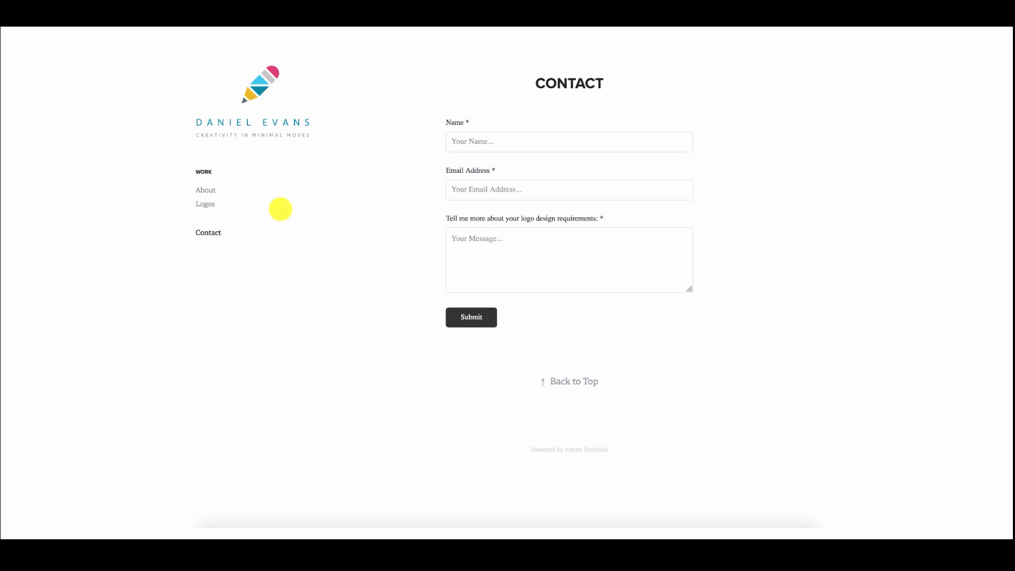
# Step: Open the About page on the live site and test its quote button
pyautogui.click(205, 189)
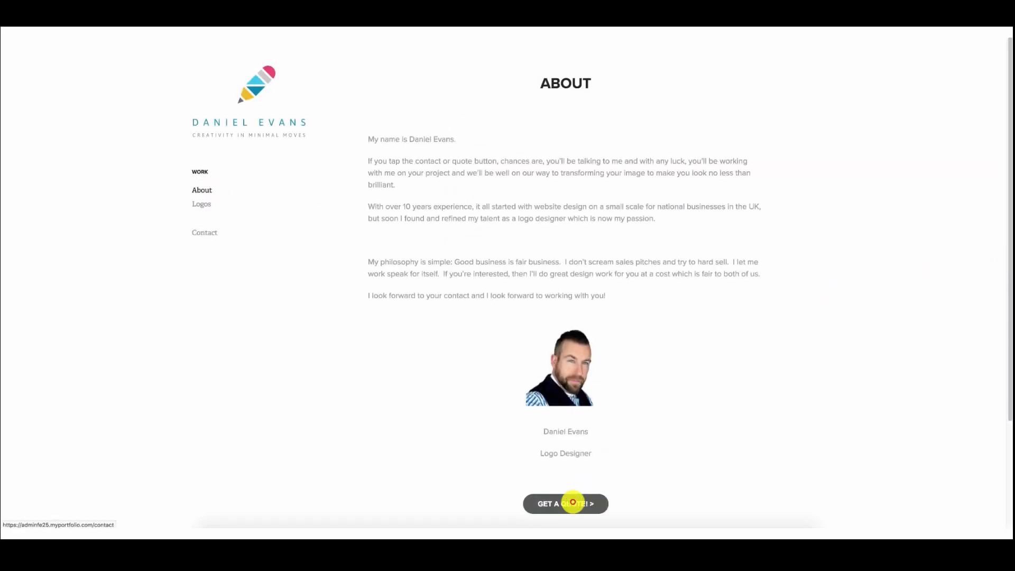
pyautogui.click(574, 503)
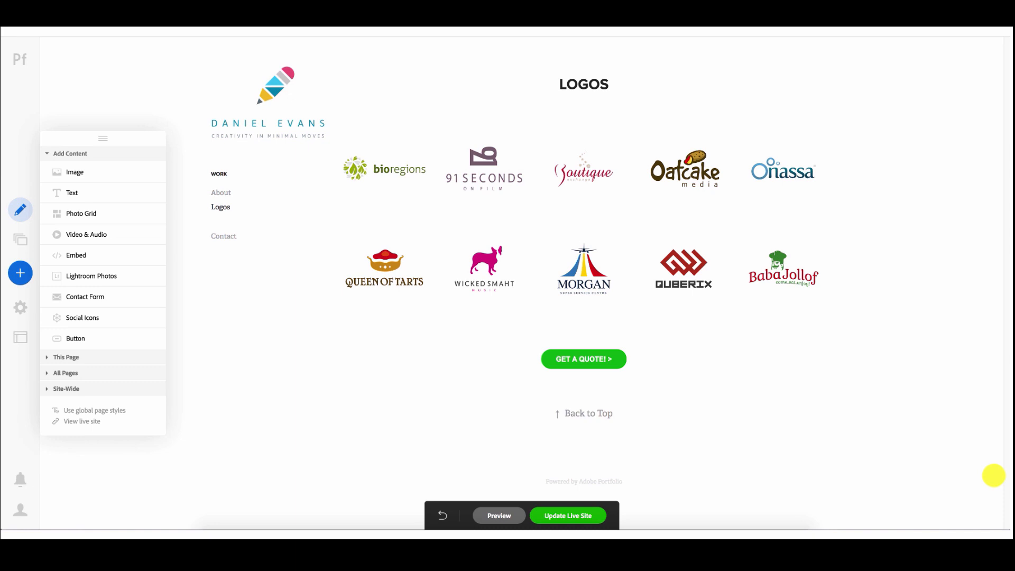
# Step: Copy the hex code #09AA0F of the Logos page's quote button from its normal-state button color
pyautogui.moveTo(405, 347)
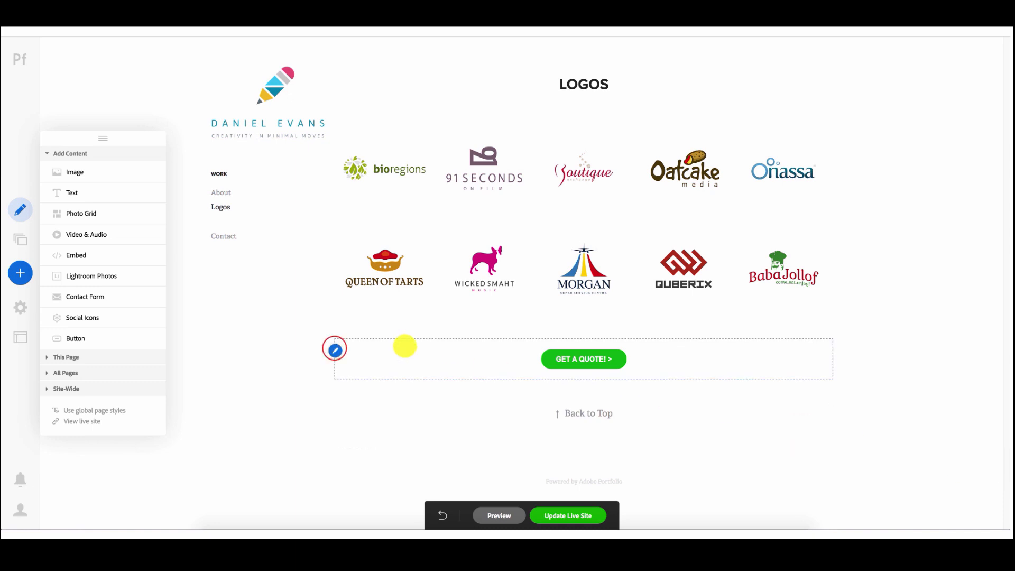
pyautogui.click(334, 348)
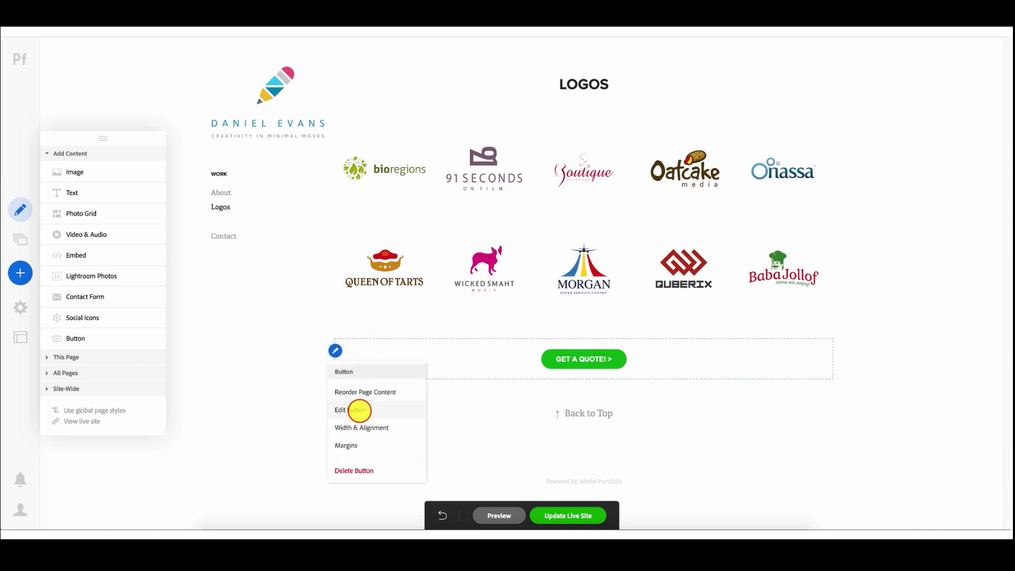
pyautogui.click(356, 408)
pyautogui.click(453, 177)
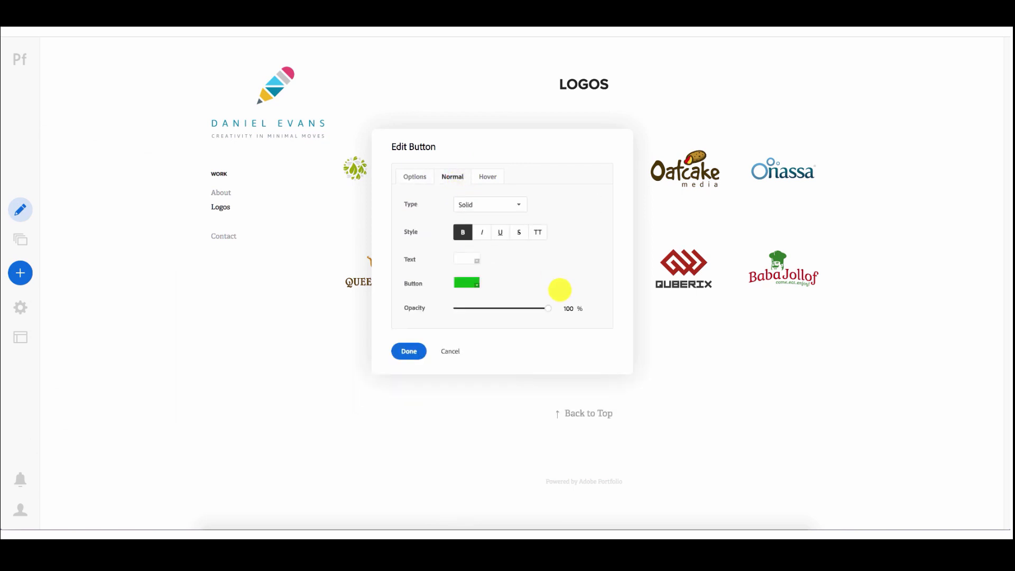
pyautogui.click(467, 283)
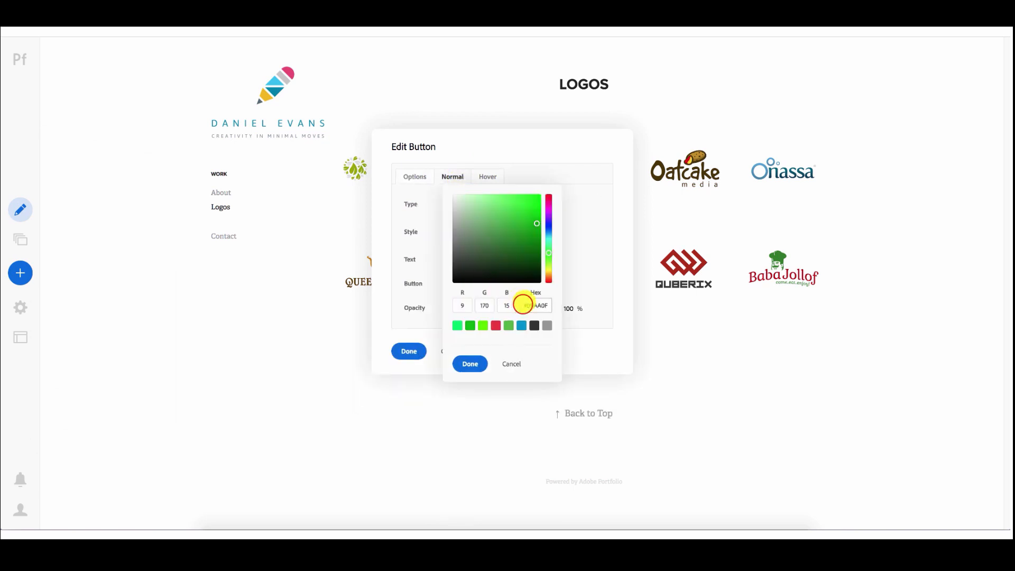
pyautogui.tripleClick(540, 305)
pyautogui.rightClick(542, 304)
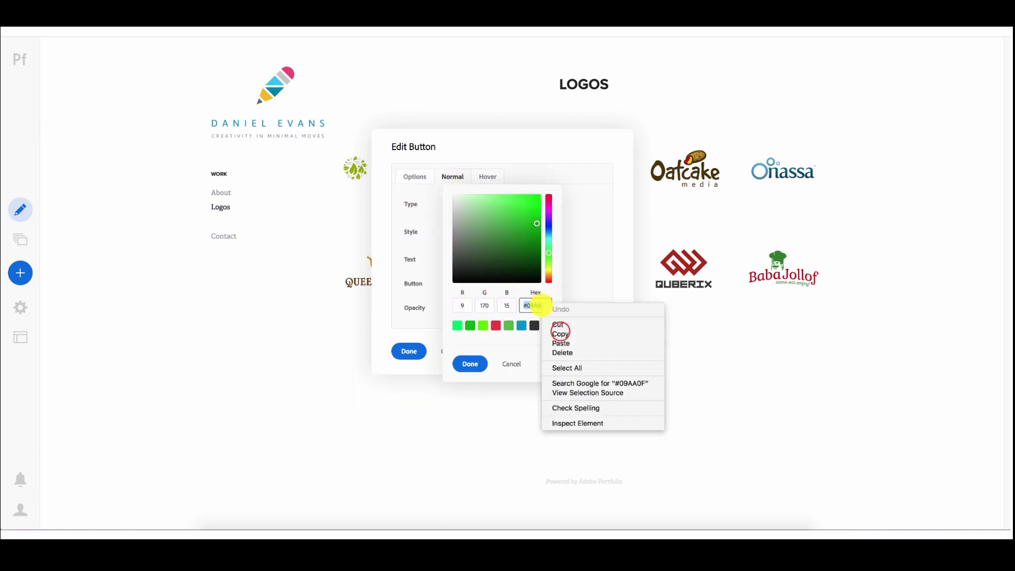
pyautogui.click(560, 331)
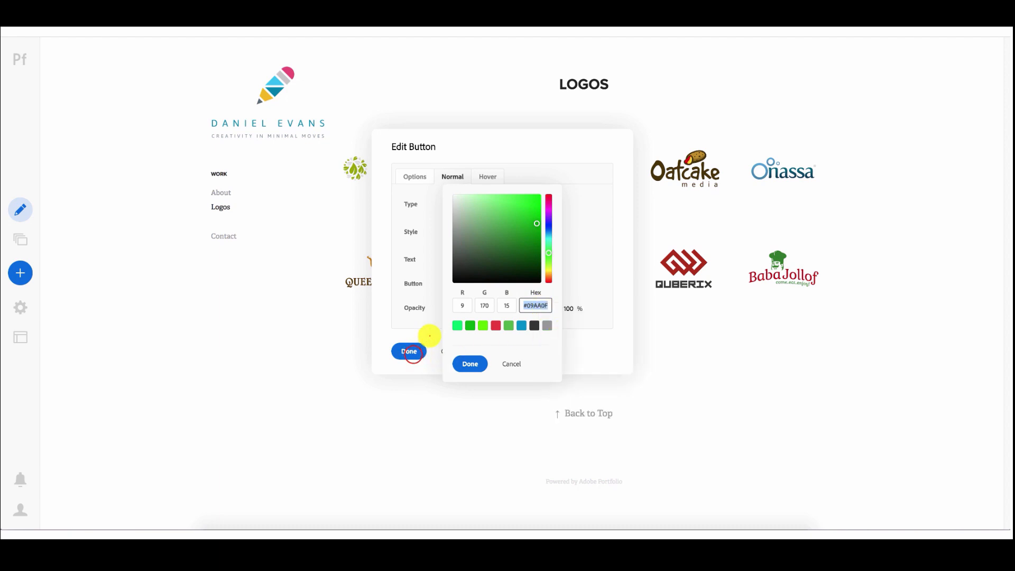
pyautogui.click(413, 354)
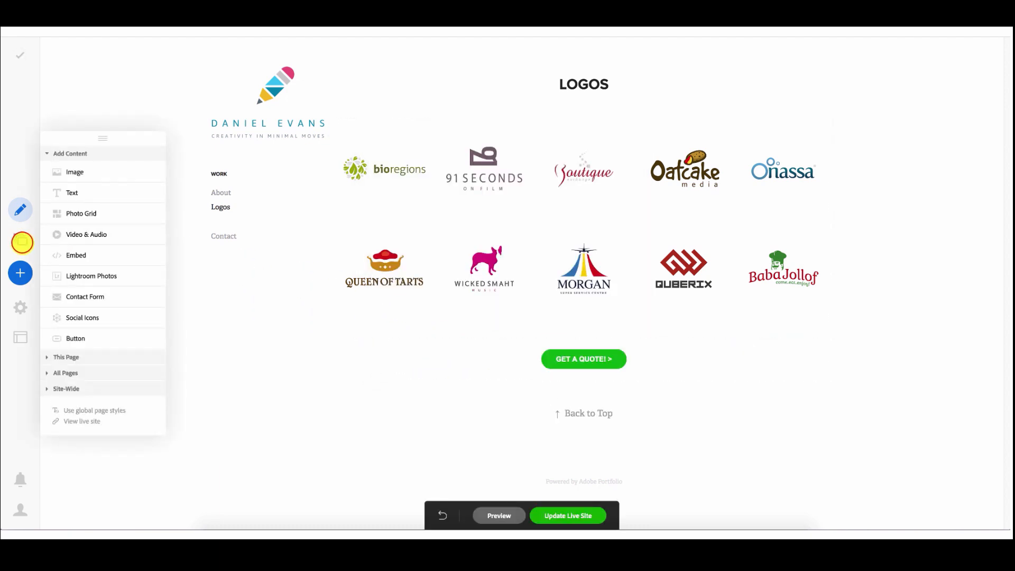
# Step: Set the About page's quote button to color #09AA0F in its normal state
pyautogui.click(22, 243)
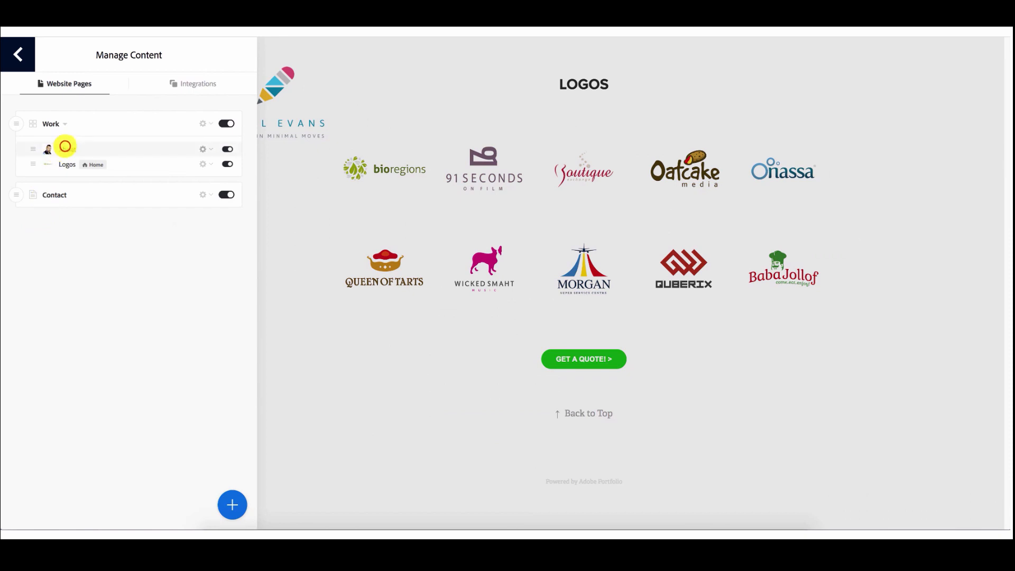
pyautogui.click(64, 148)
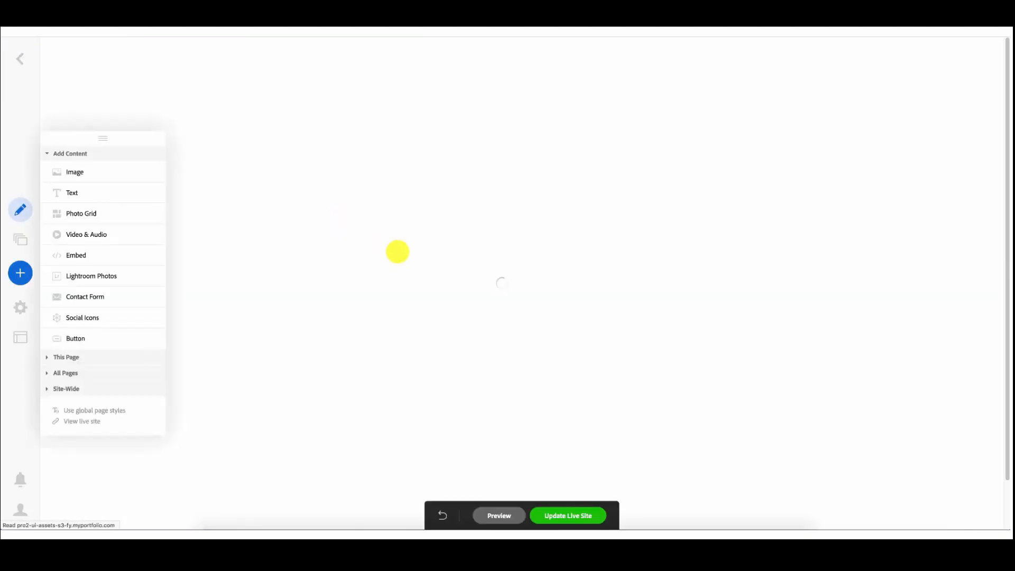
pyautogui.scroll(-5, 562, 469)
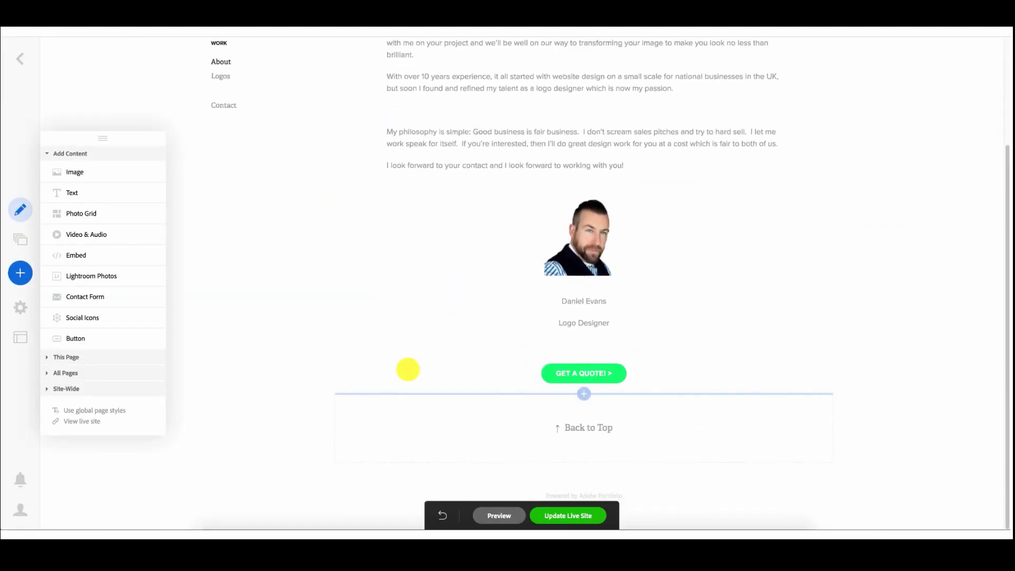
pyautogui.click(337, 363)
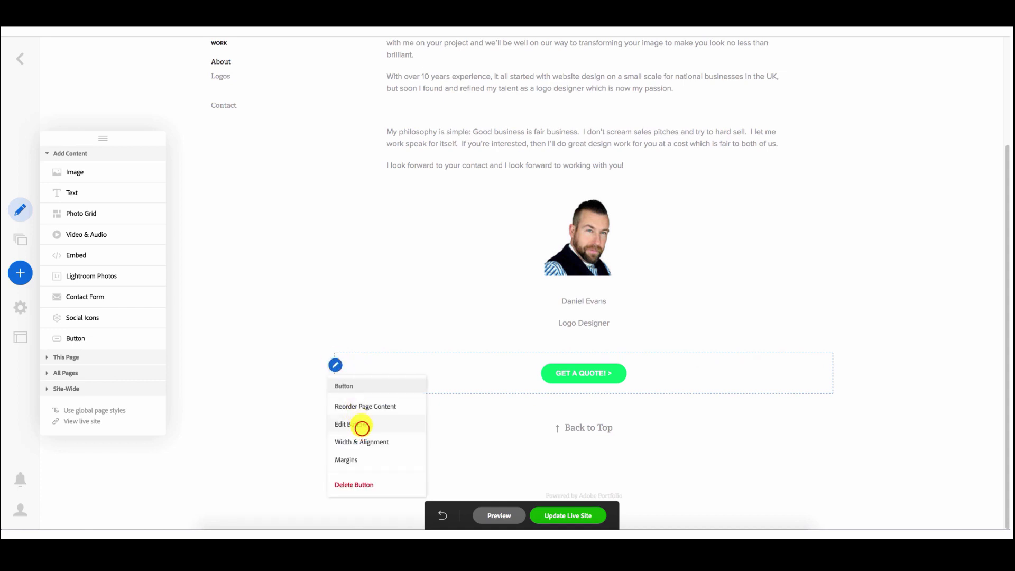
pyautogui.click(362, 425)
pyautogui.click(452, 177)
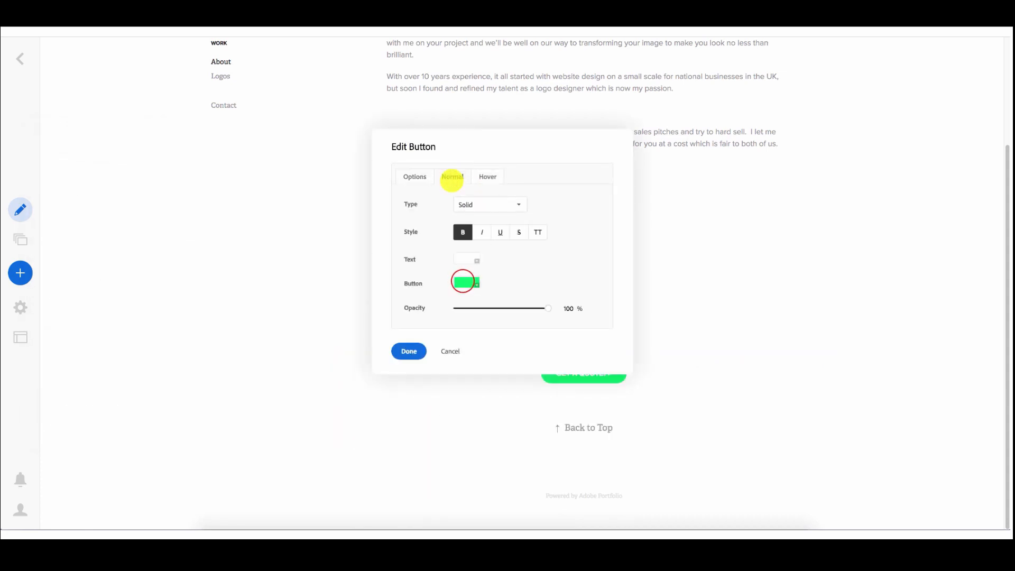
pyautogui.click(463, 281)
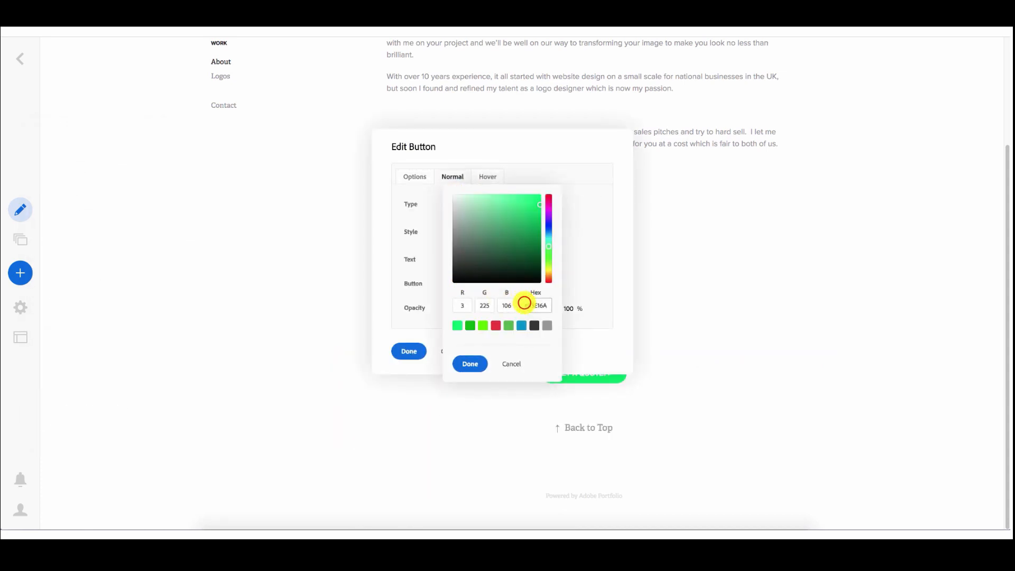
pyautogui.click(525, 304)
pyautogui.moveTo(525, 305); pyautogui.dragTo(548, 305)
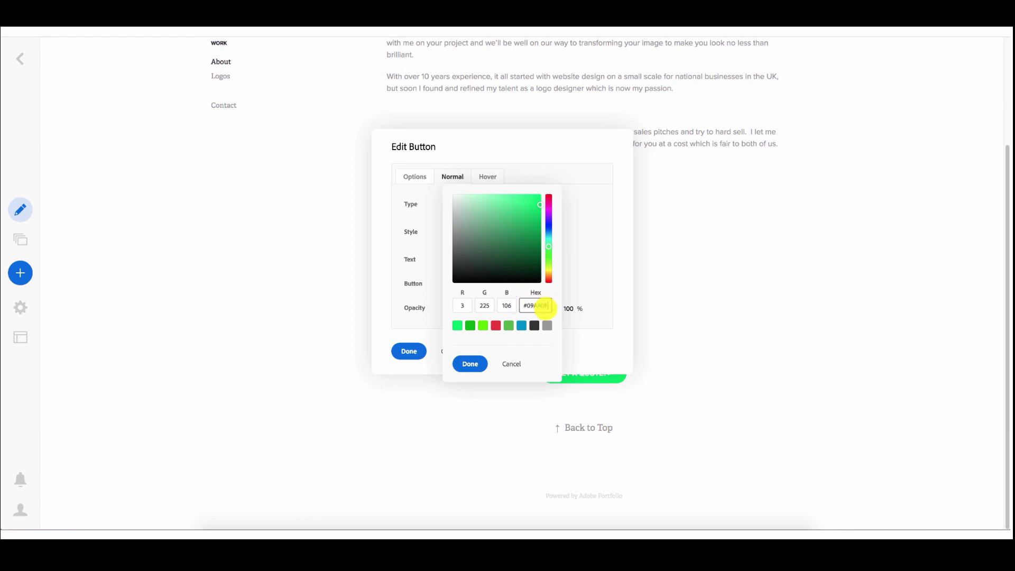
pyautogui.rightClick(545, 305)
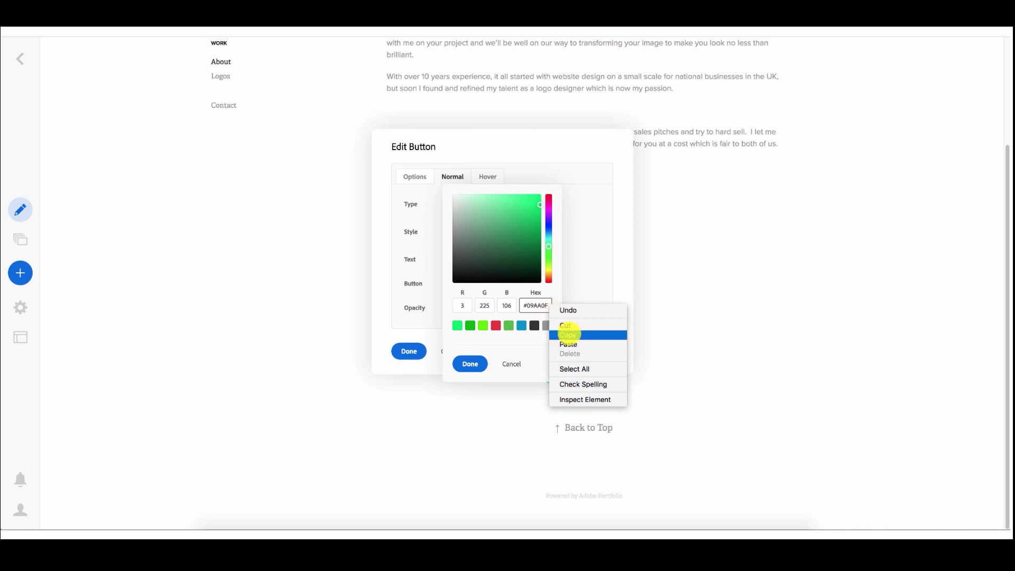
pyautogui.click(560, 290)
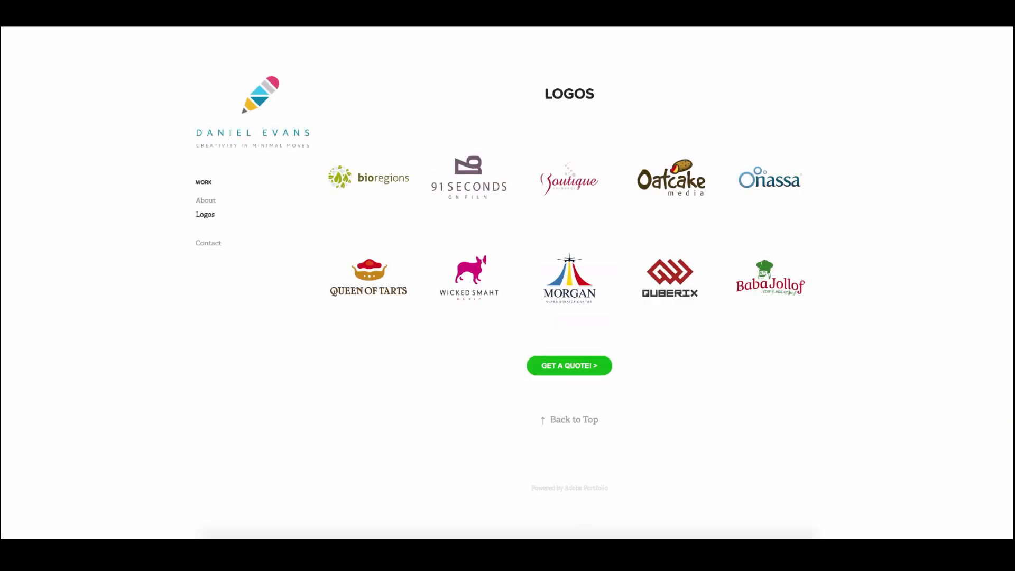
# Step: Test the quote buttons on the live site's Logos and About pages
pyautogui.click(573, 360)
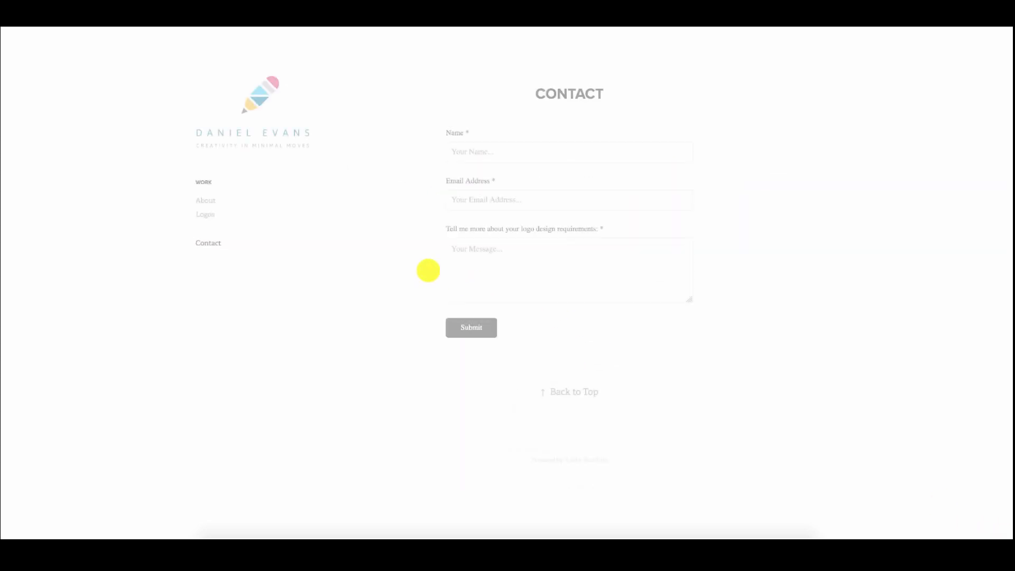
pyautogui.click(208, 200)
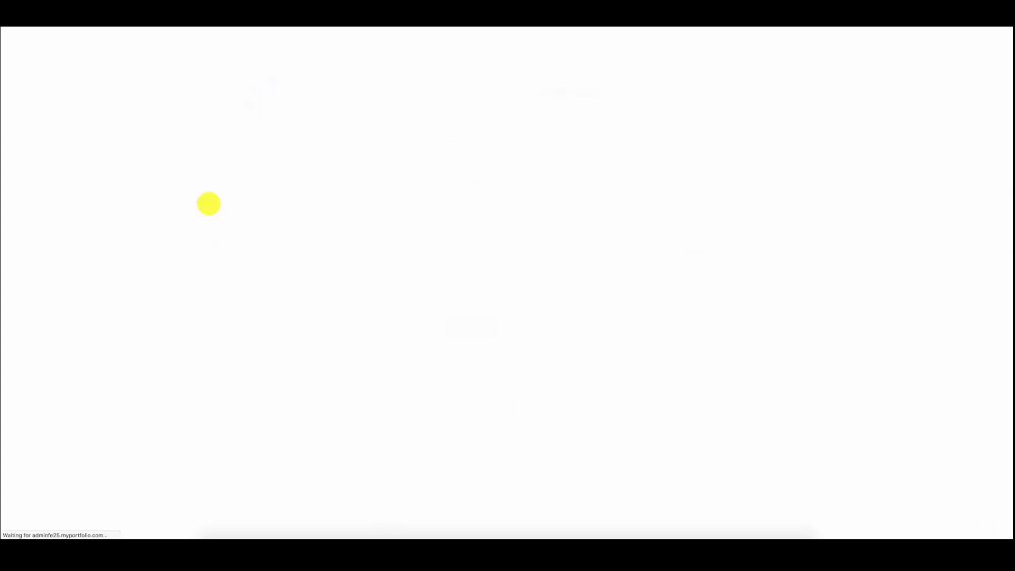
pyautogui.click(557, 516)
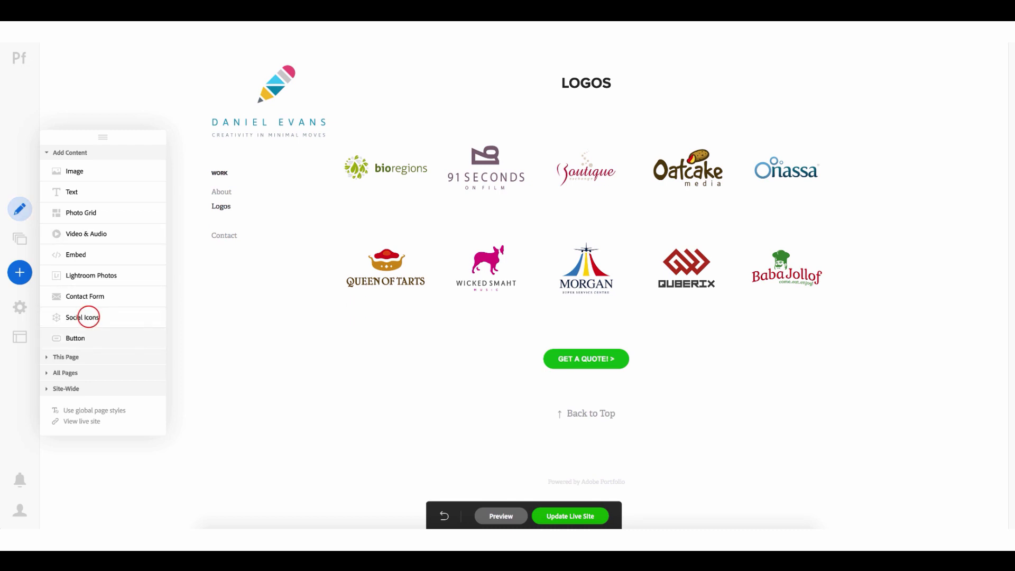
# Step: Add a Twitter social icon to the Logos page, linked to the profile twitter.com/webcore_design
pyautogui.click(87, 317)
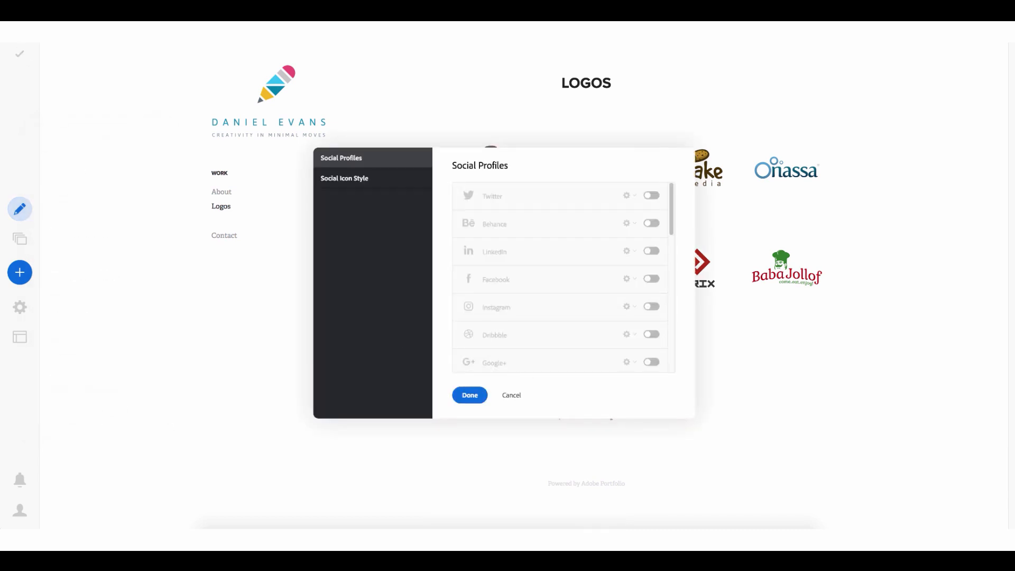
pyautogui.click(630, 195)
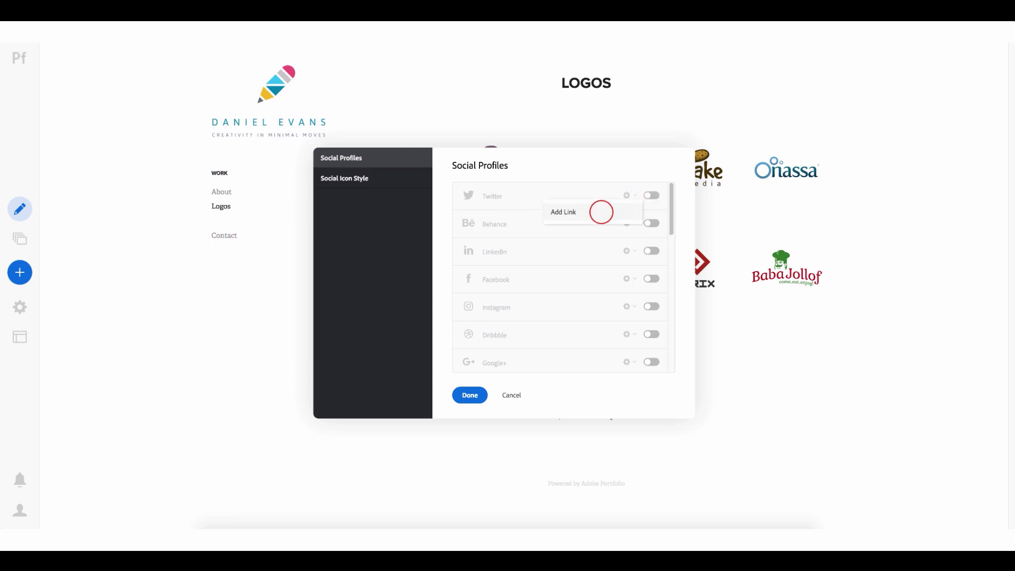
pyautogui.click(602, 213)
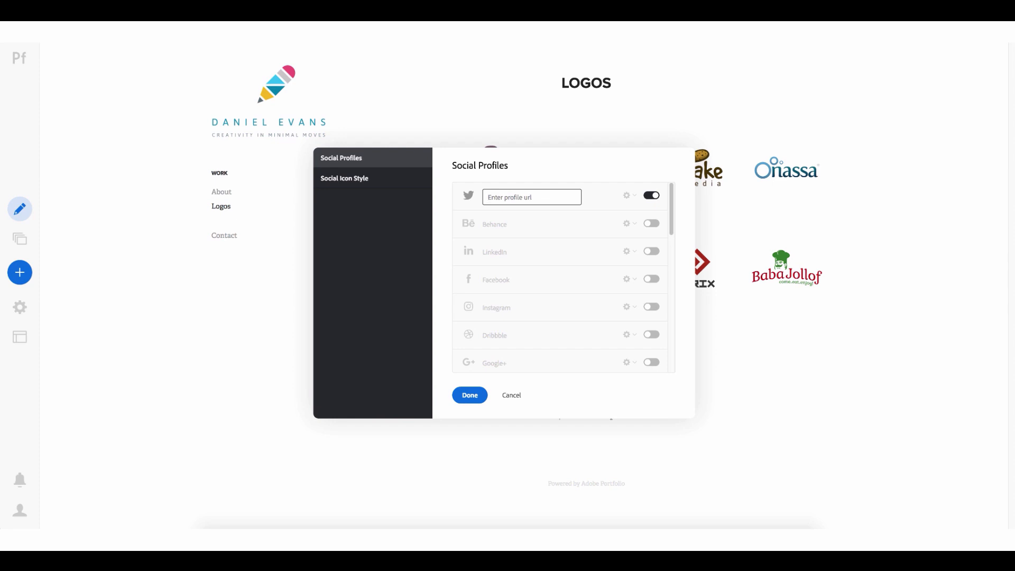
pyautogui.hotkey('ctrl', 'v')
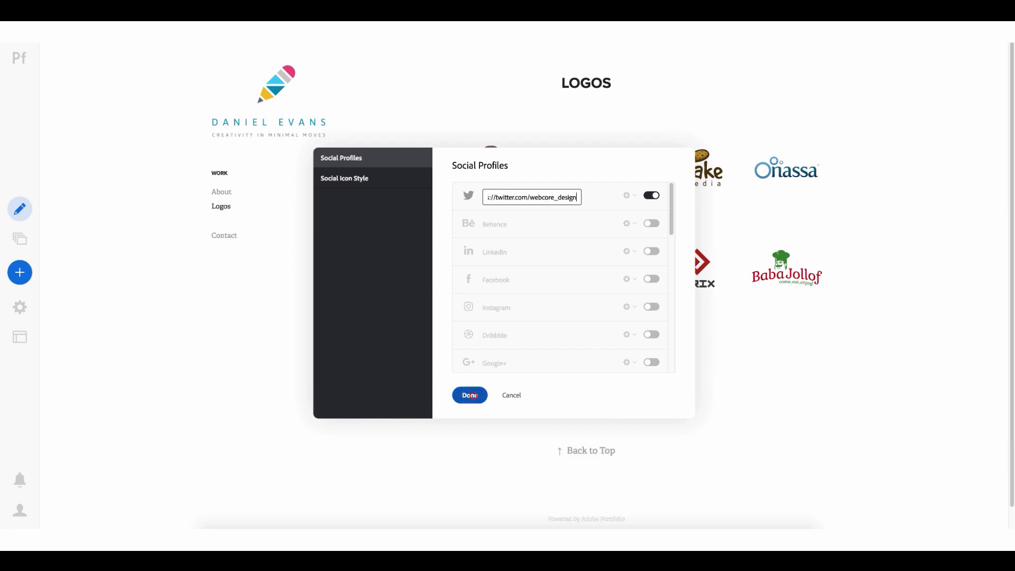
pyautogui.click(470, 395)
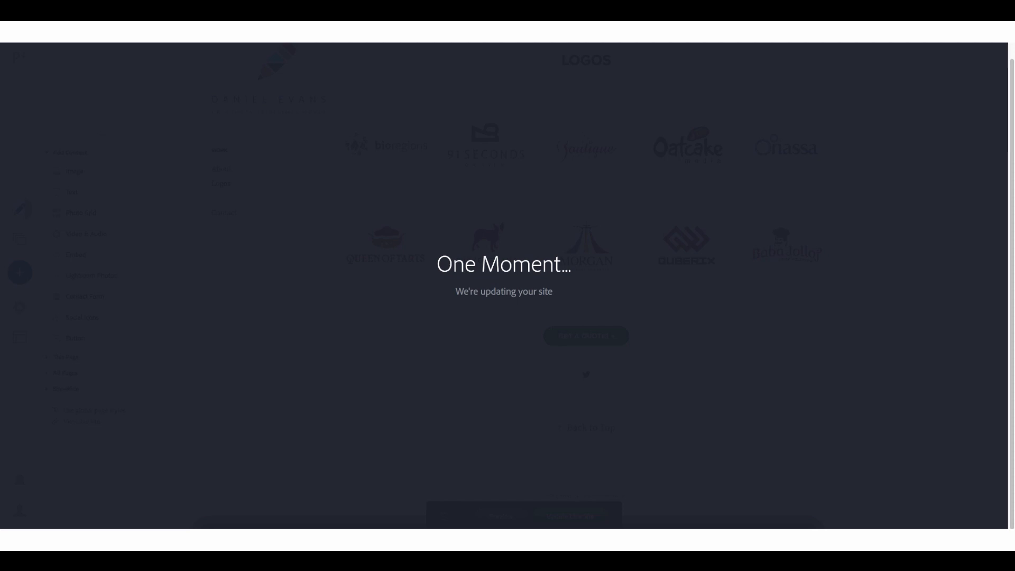
# Step: View the updated live site and test the Twitter icon below the quote button
pyautogui.click(460, 310)
pyautogui.click(460, 312)
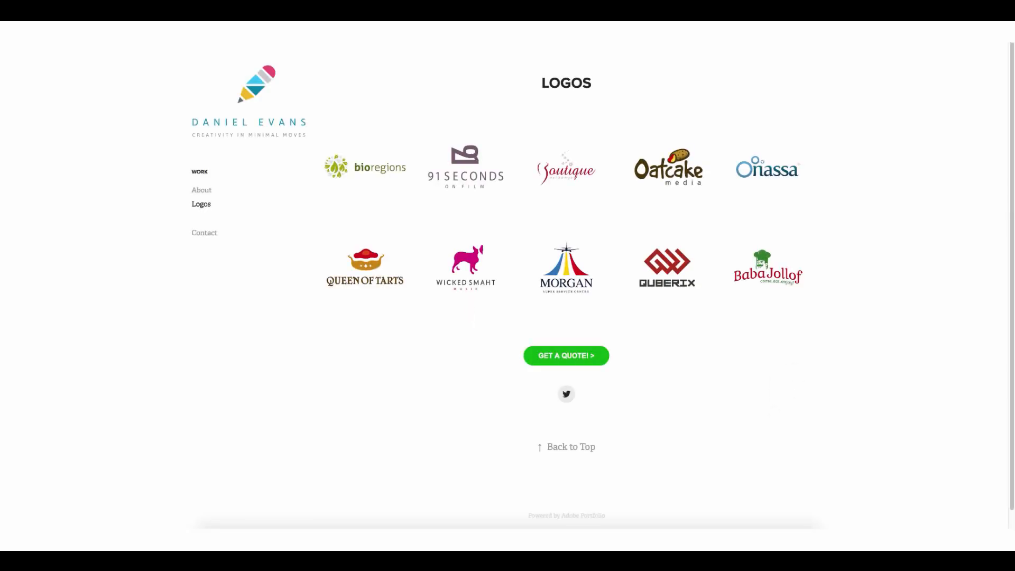
pyautogui.click(566, 394)
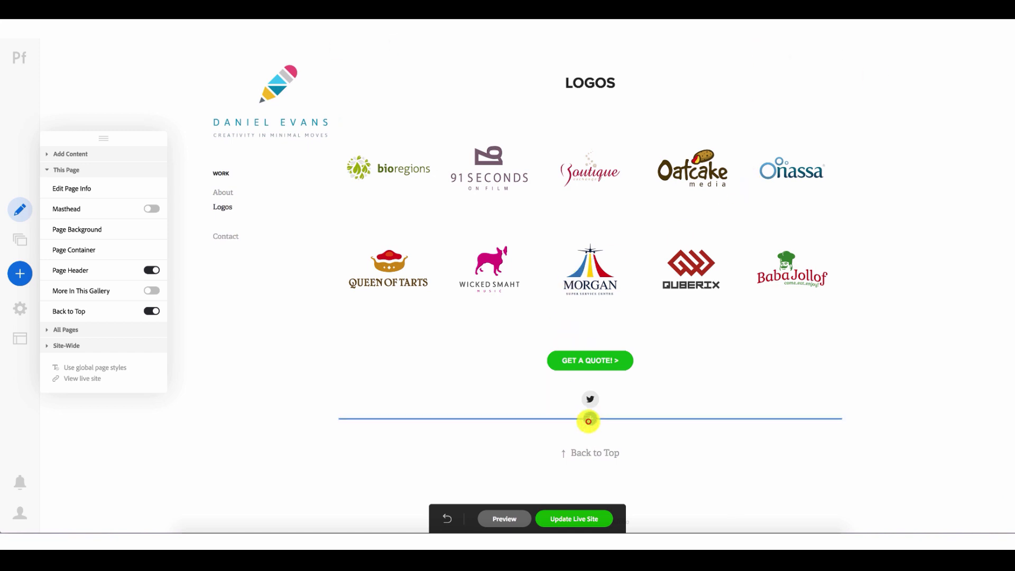
# Step: Insert the "LOGO DESIGN" banner image from the Desktop below the Twitter icon on the Logos page
pyautogui.click(589, 419)
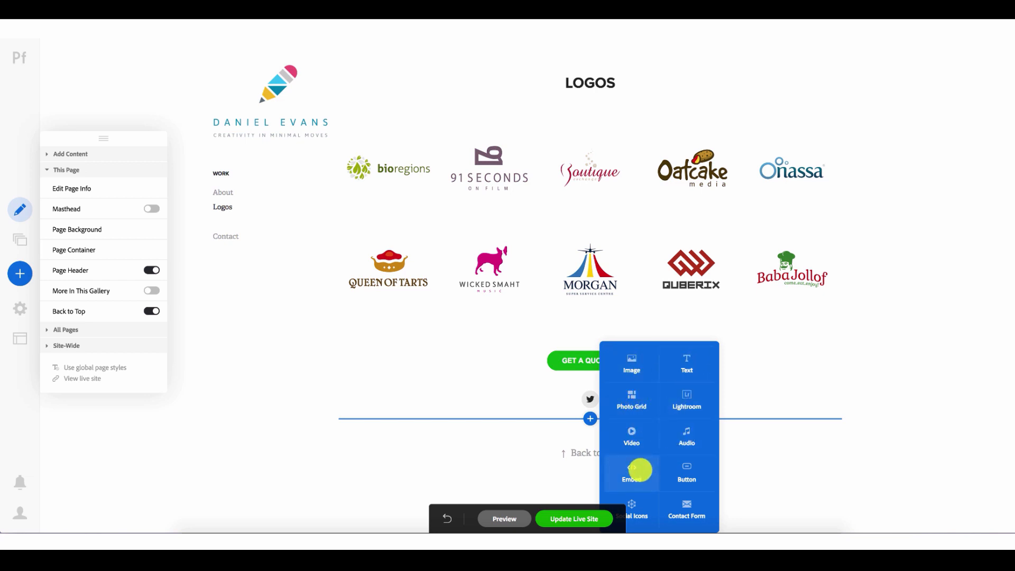
pyautogui.scroll(-1, 672, 481)
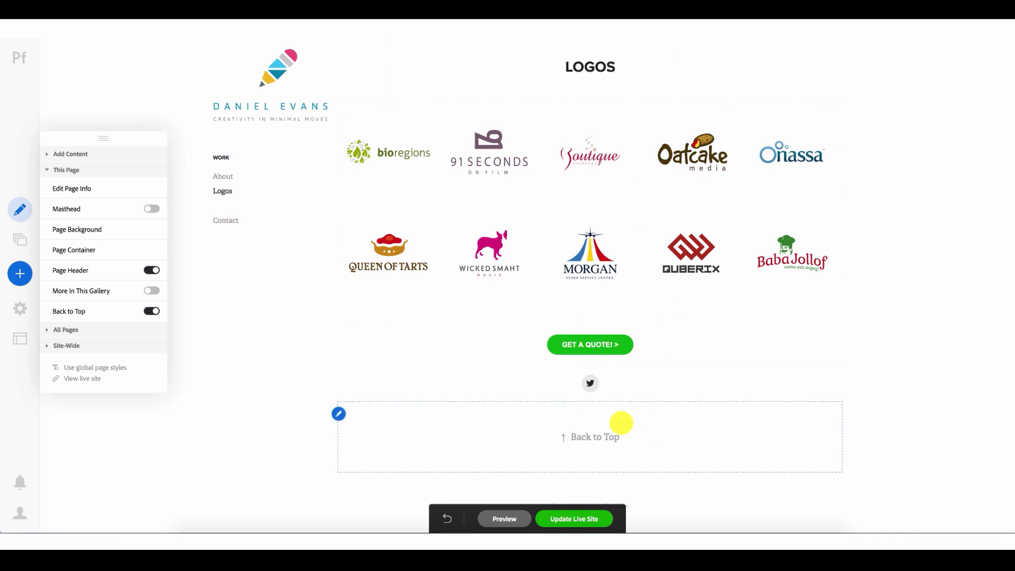
pyautogui.click(589, 400)
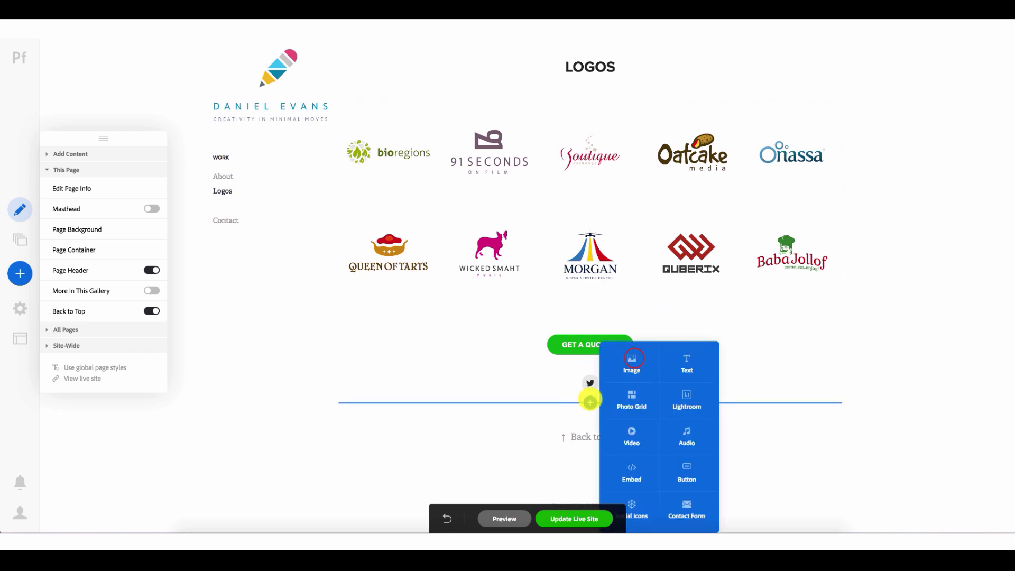
pyautogui.click(633, 358)
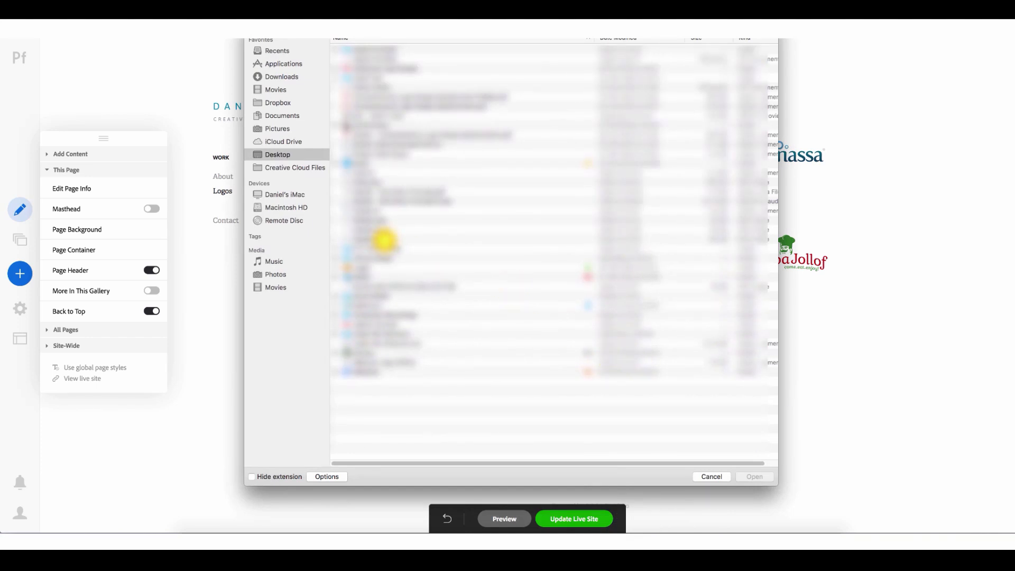
pyautogui.click(385, 239)
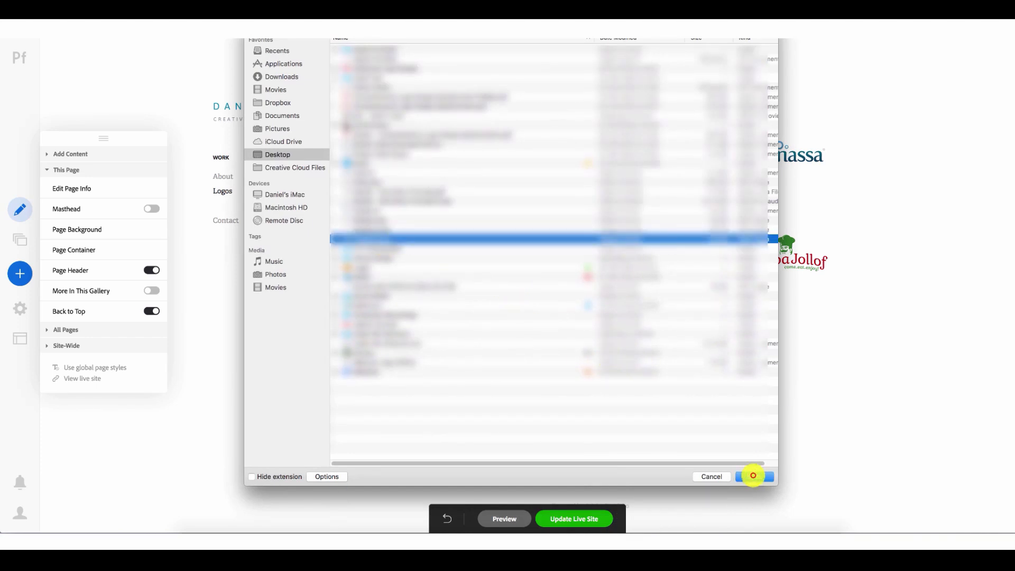
pyautogui.click(754, 477)
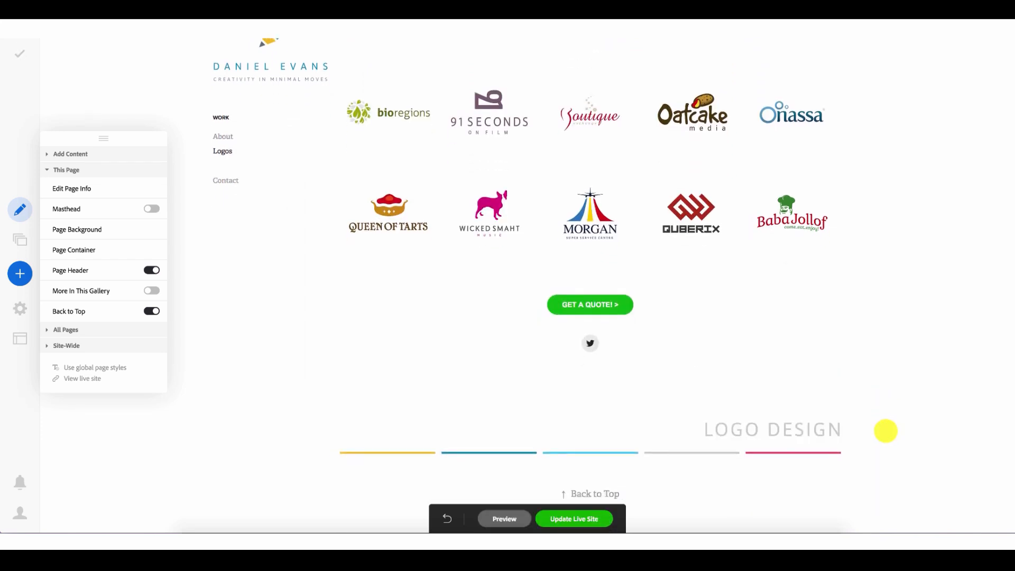
# Step: Reorder the Logos page content so the "LOGO DESIGN" banner image comes first, above the 10-image logo grid, and save the new order
pyautogui.moveTo(424, 387)
pyautogui.click(344, 375)
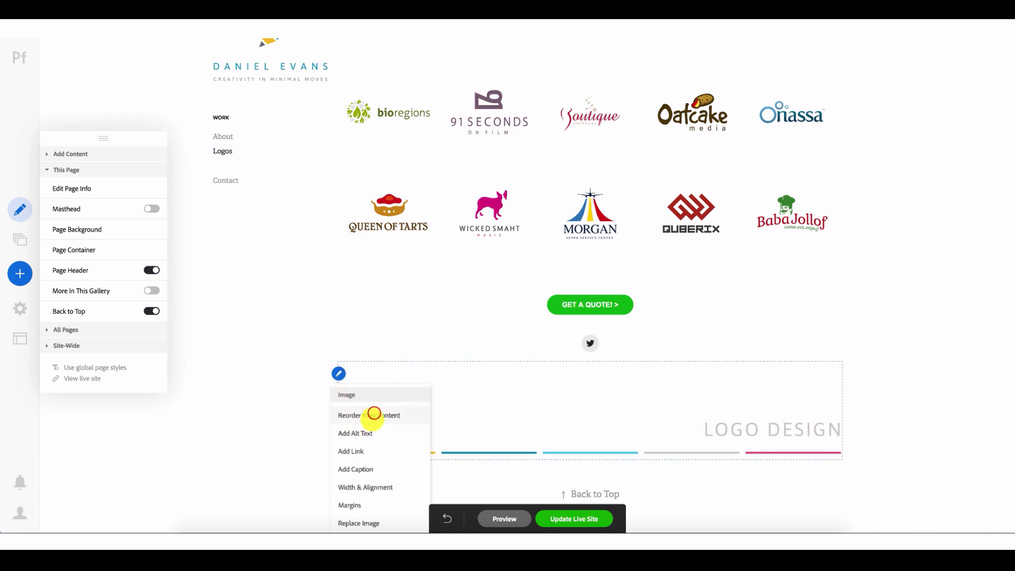
pyautogui.click(375, 413)
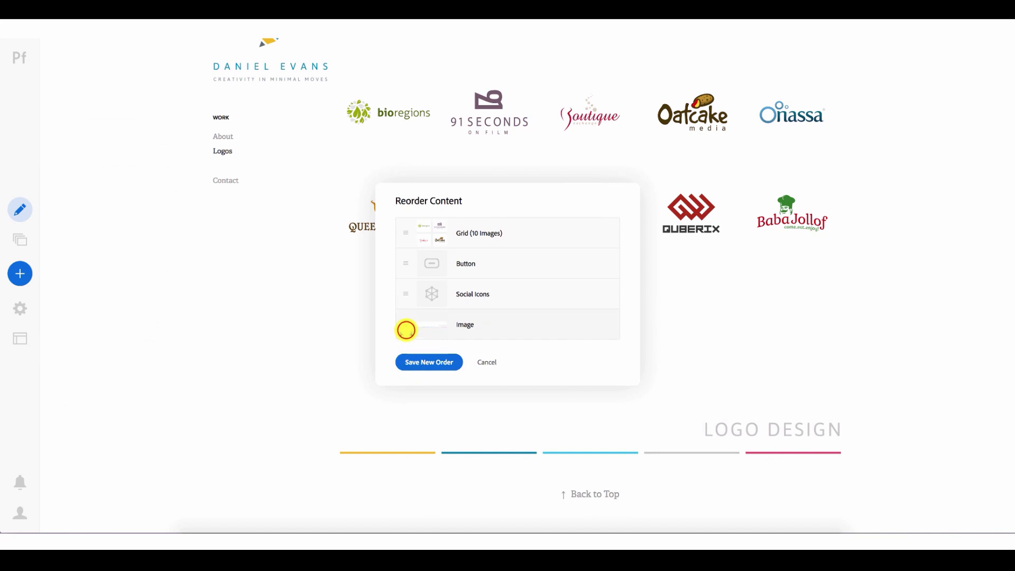
pyautogui.moveTo(406, 330); pyautogui.dragTo(404, 227)
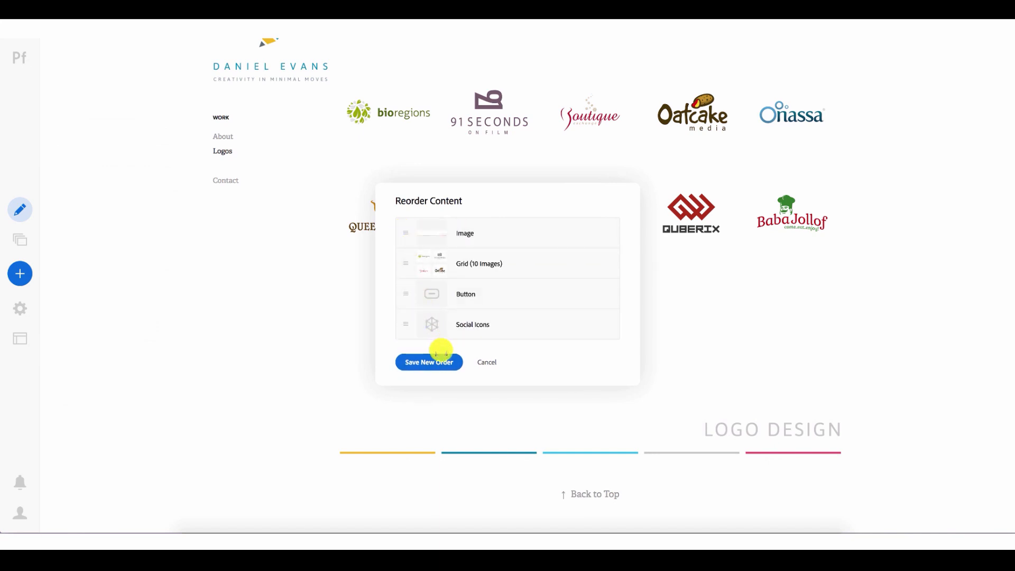
pyautogui.click(445, 363)
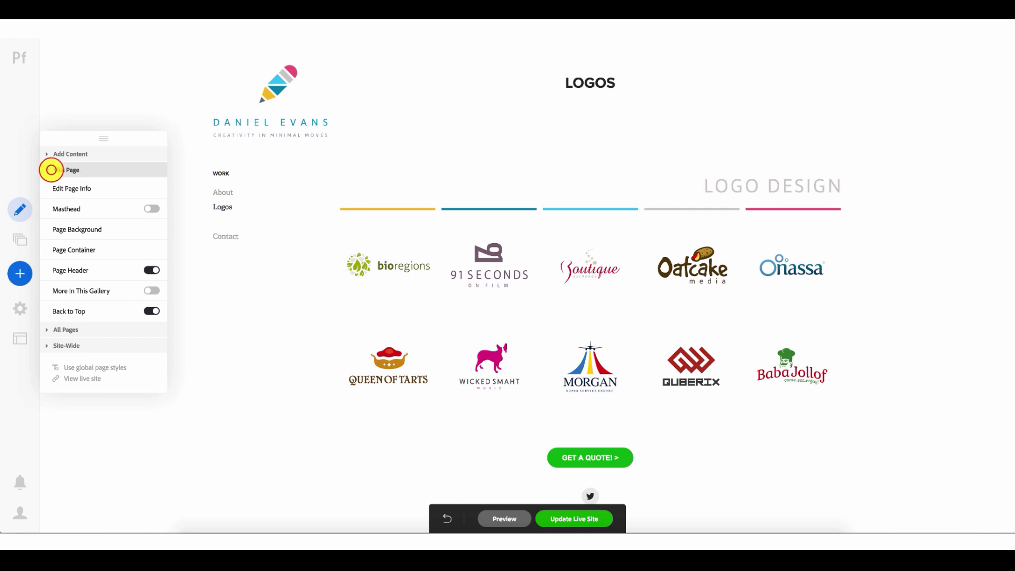
# Step: Turn off the page header for the Logos page only
pyautogui.click(51, 170)
pyautogui.click(51, 170)
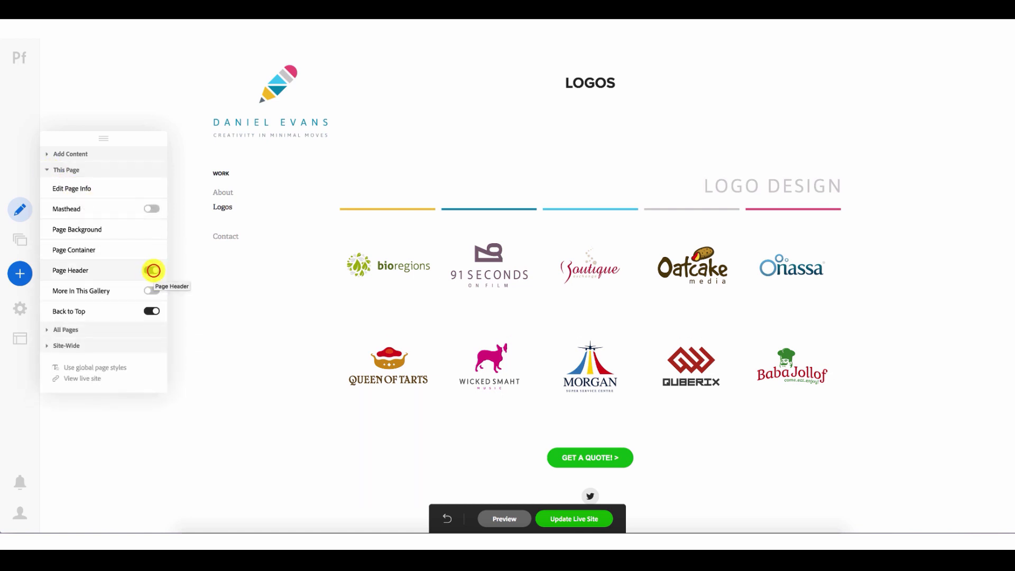
pyautogui.click(152, 270)
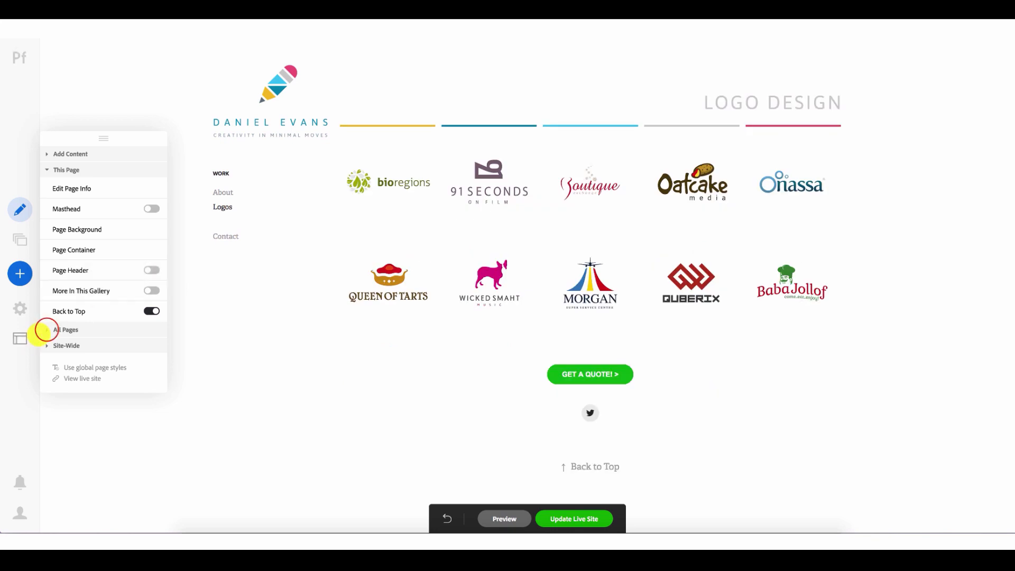
pyautogui.click(46, 330)
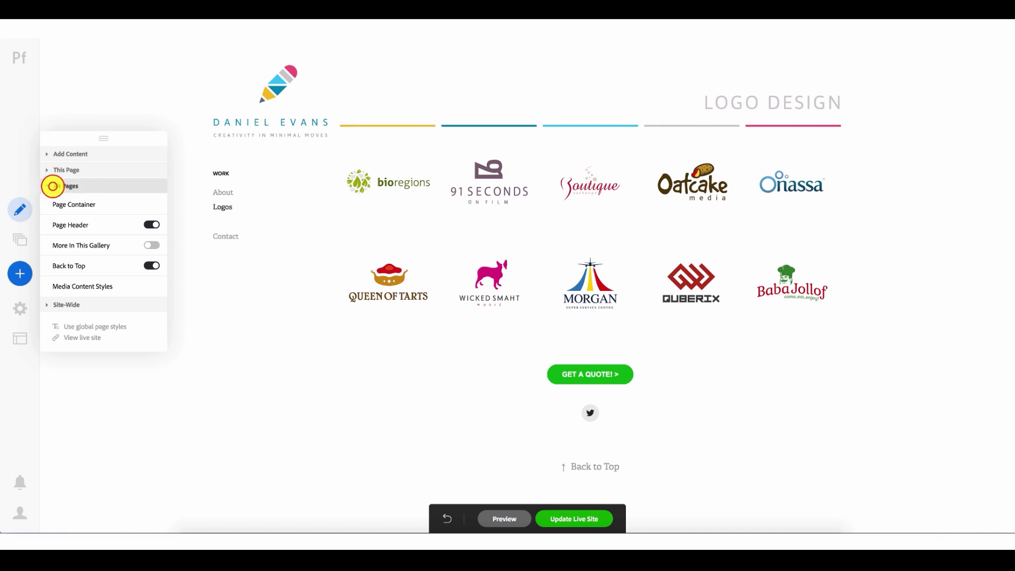
pyautogui.click(51, 186)
pyautogui.click(51, 186)
pyautogui.click(48, 170)
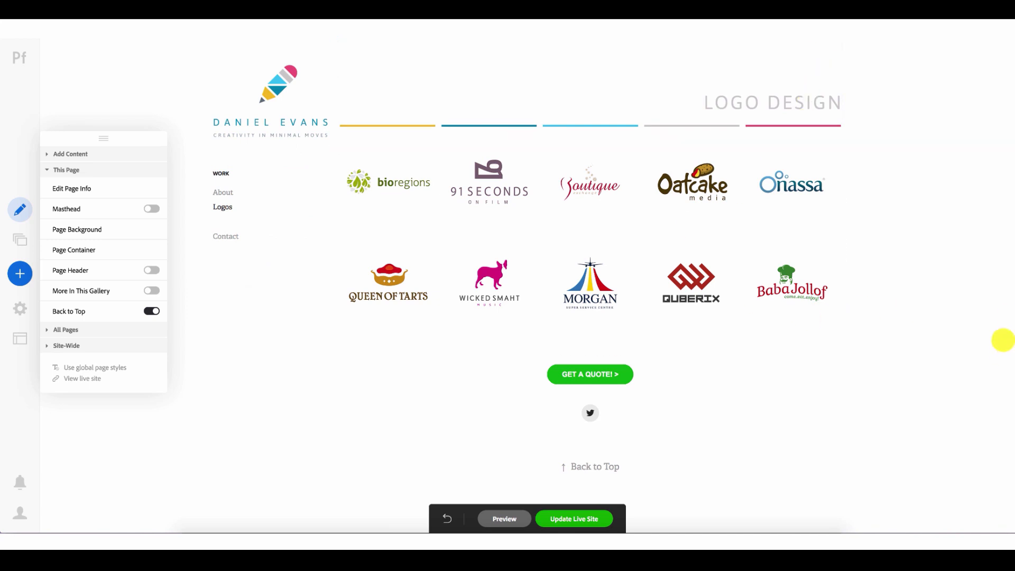
# Step: Publish the changes to the live site and view it
pyautogui.click(595, 518)
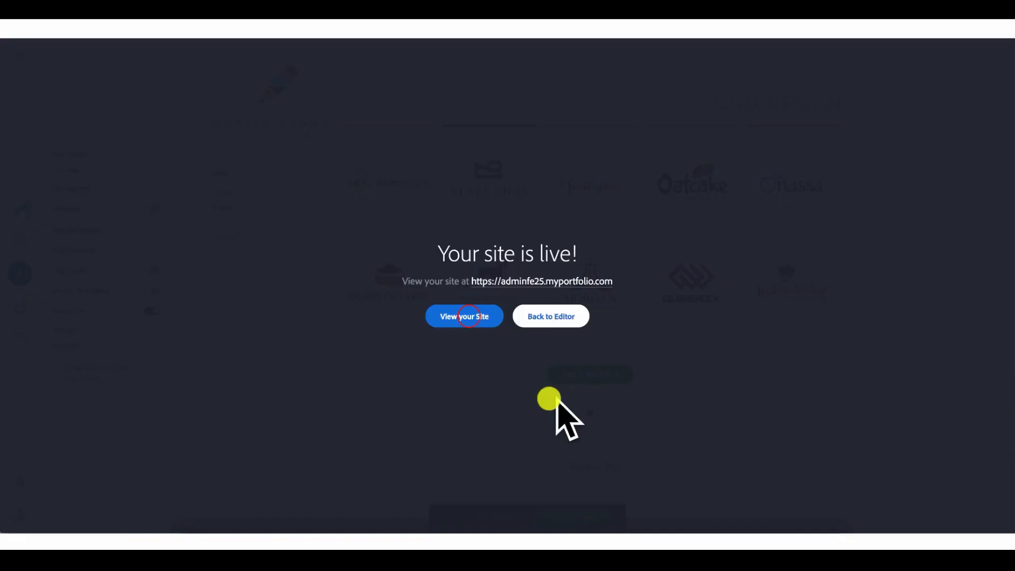
pyautogui.click(469, 317)
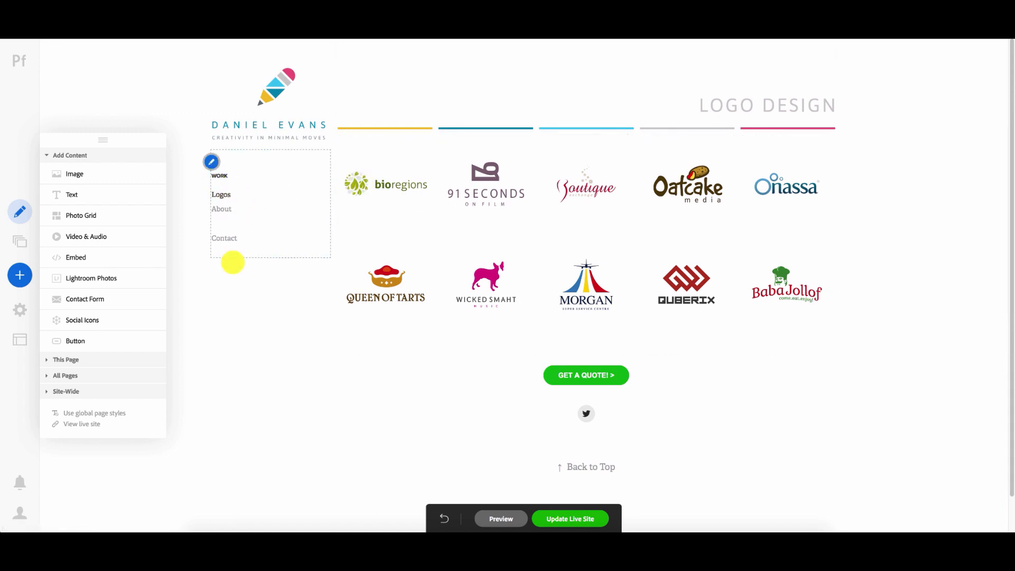
# Step: Turn off Gallery Titles in the site navigation to hide the WORK heading, and return to the Logos page
pyautogui.click(225, 176)
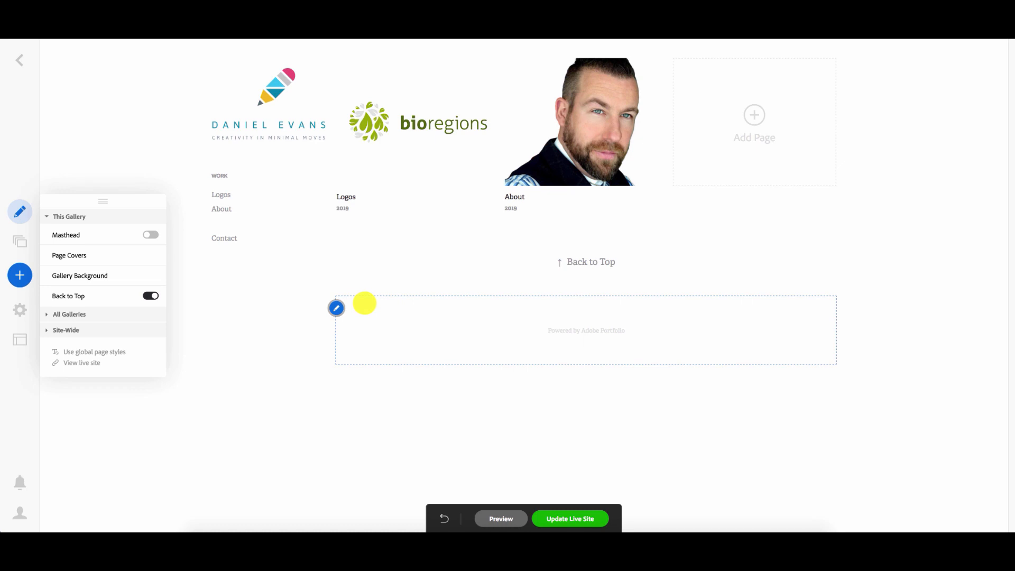
pyautogui.click(214, 162)
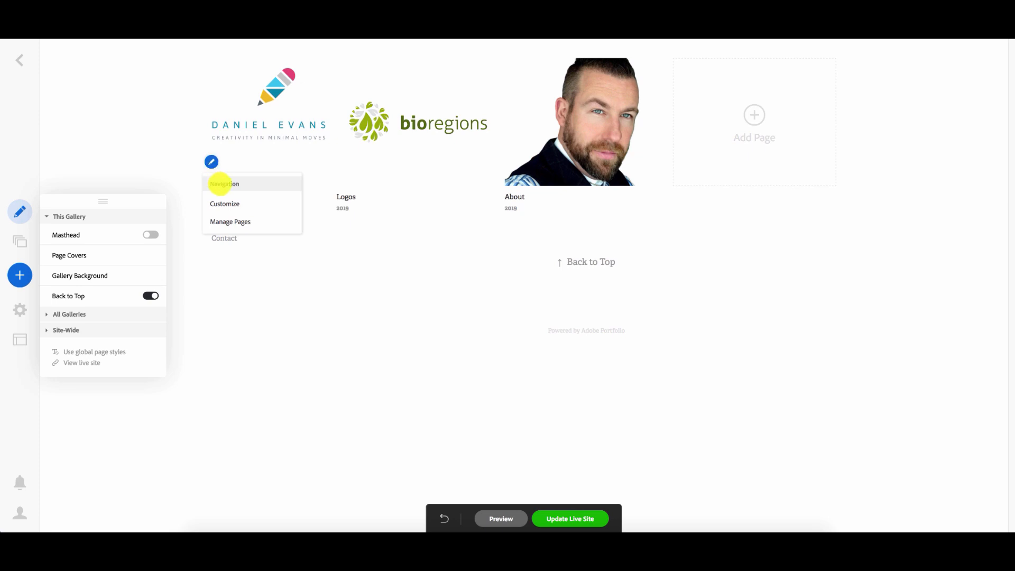
pyautogui.click(212, 163)
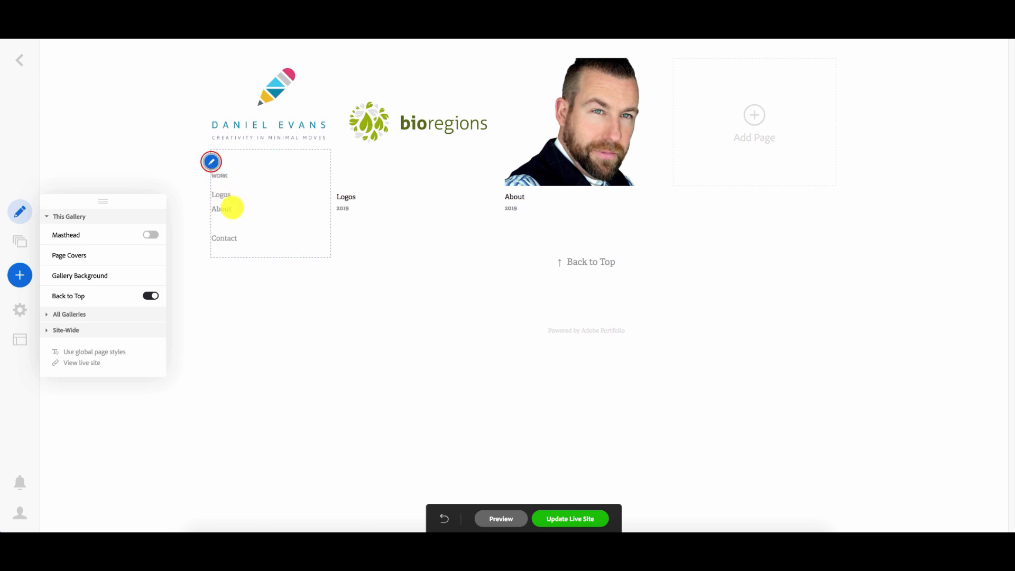
pyautogui.click(211, 162)
pyautogui.click(227, 204)
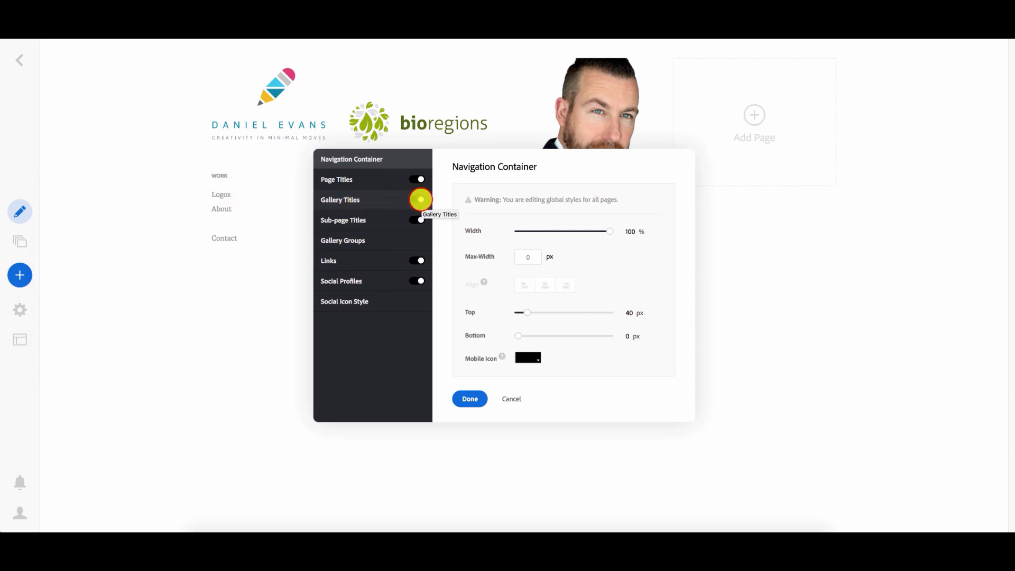
pyautogui.click(421, 199)
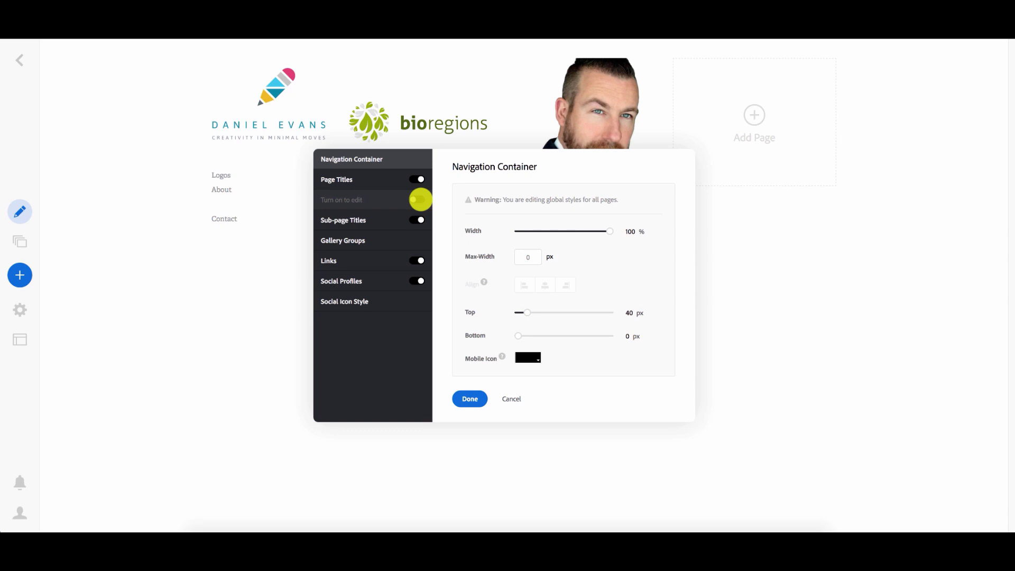
pyautogui.click(470, 399)
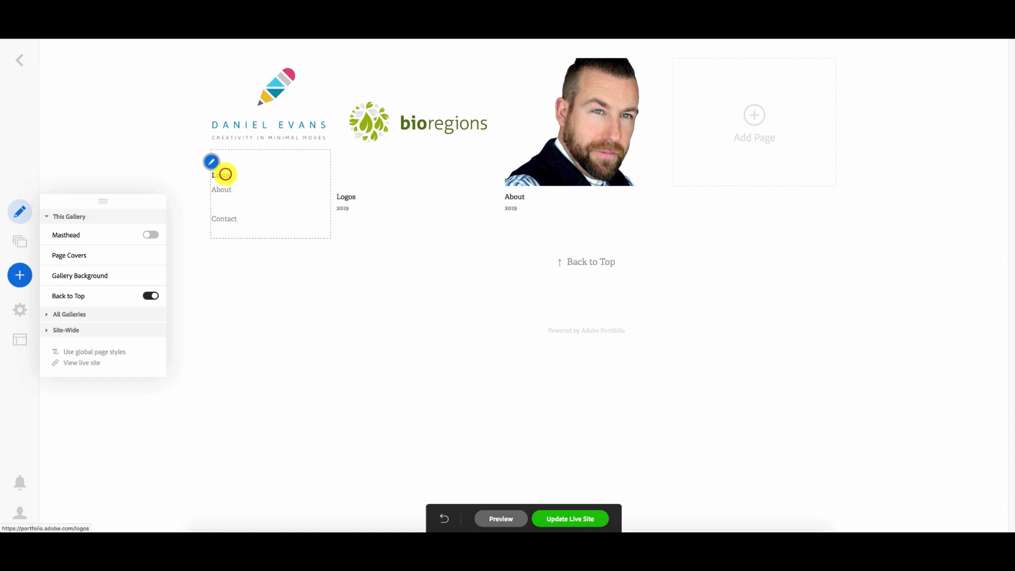
pyautogui.click(224, 175)
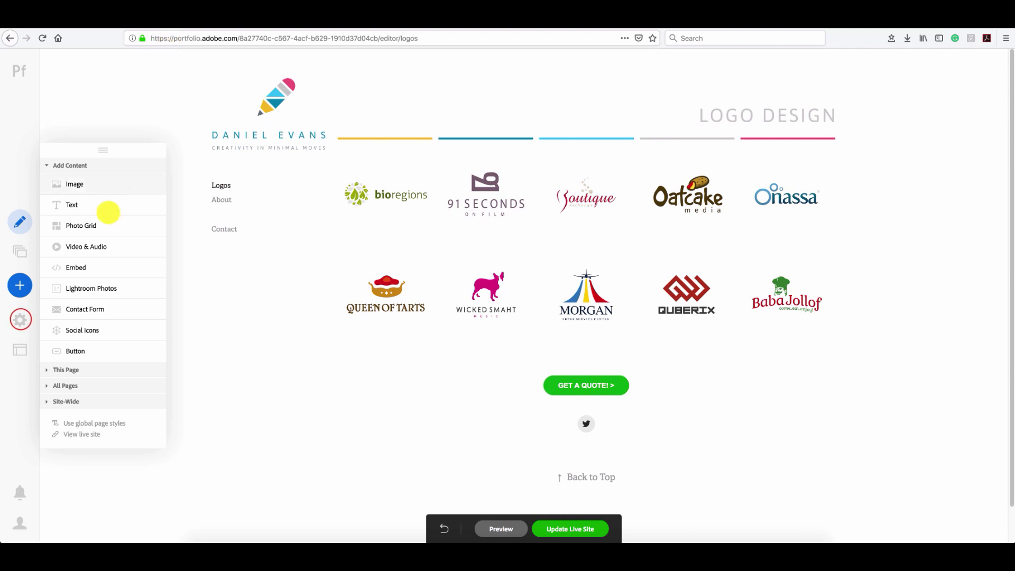
# Step: Upload the favicon image from the Desktop in the site settings and save it
pyautogui.click(19, 320)
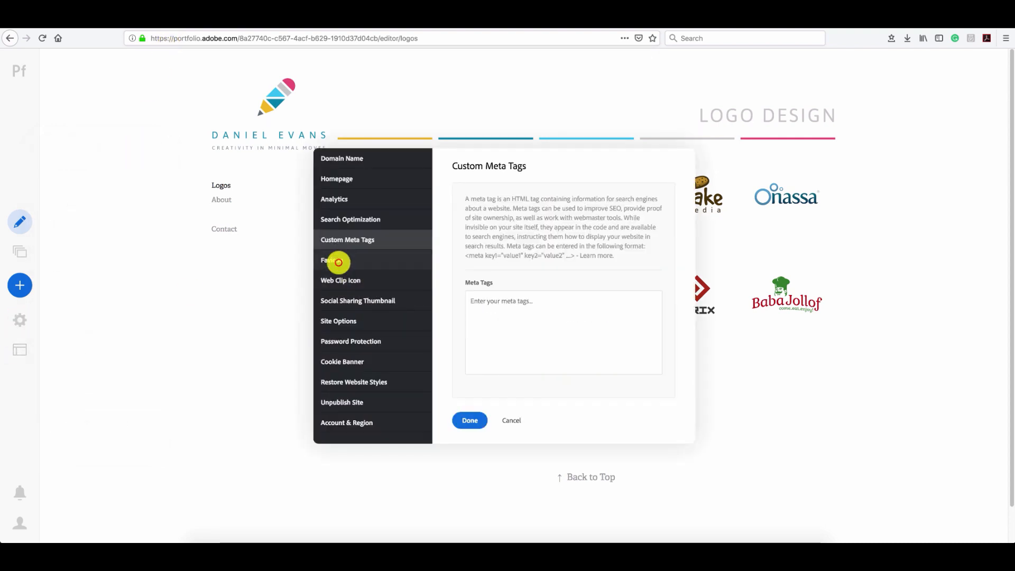
pyautogui.click(335, 260)
pyautogui.click(518, 285)
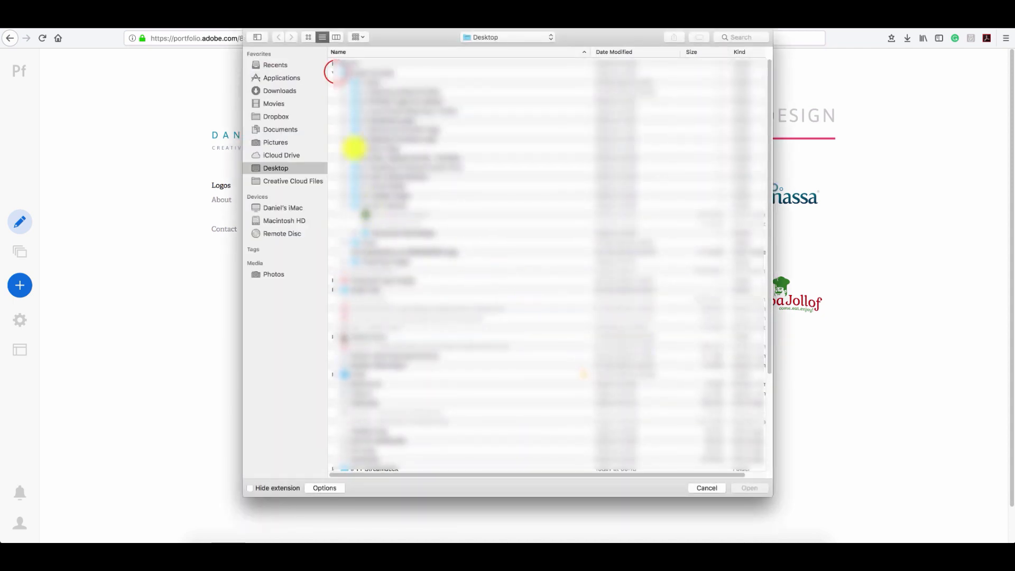
pyautogui.click(335, 73)
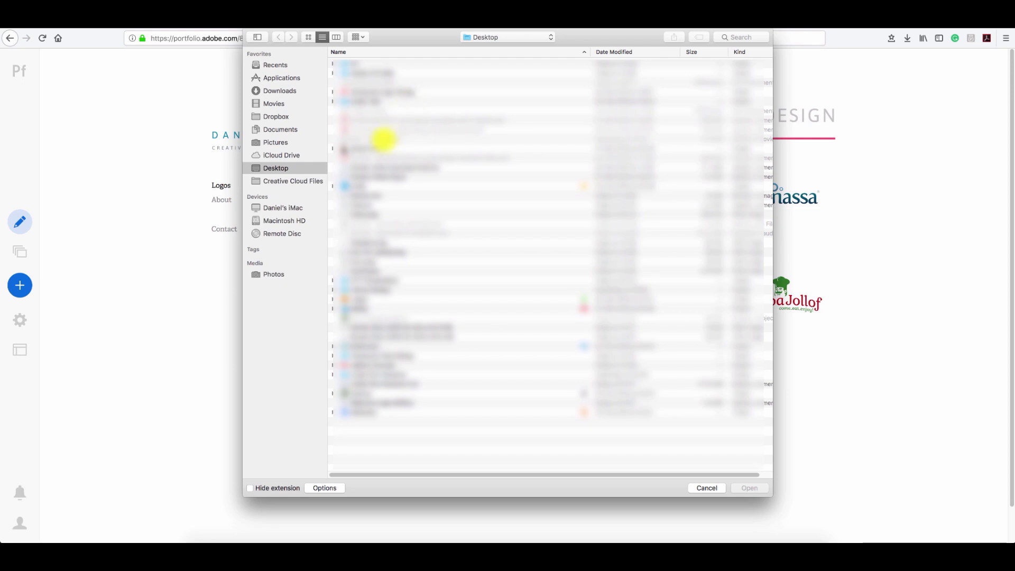
pyautogui.click(367, 261)
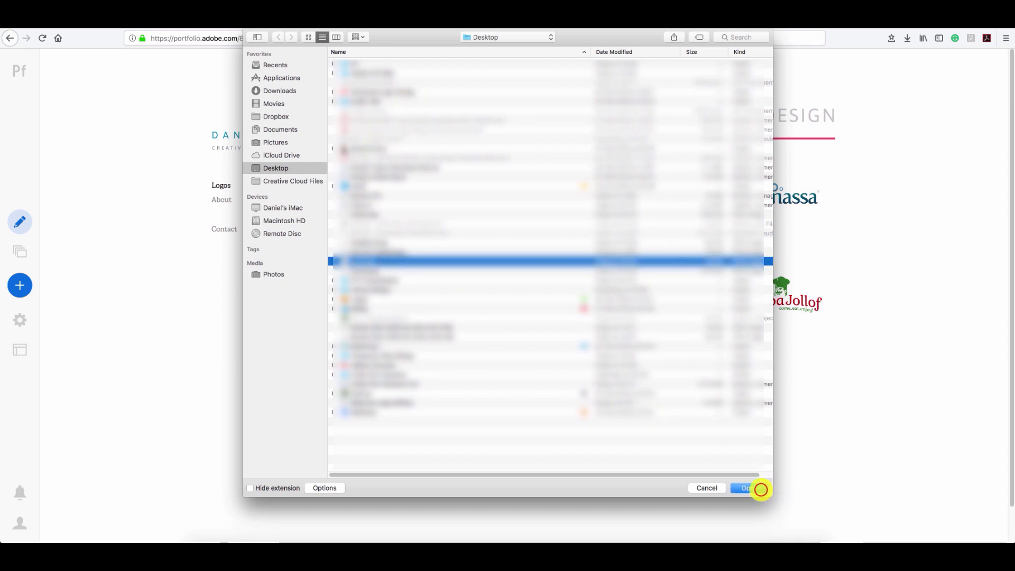
pyautogui.click(761, 490)
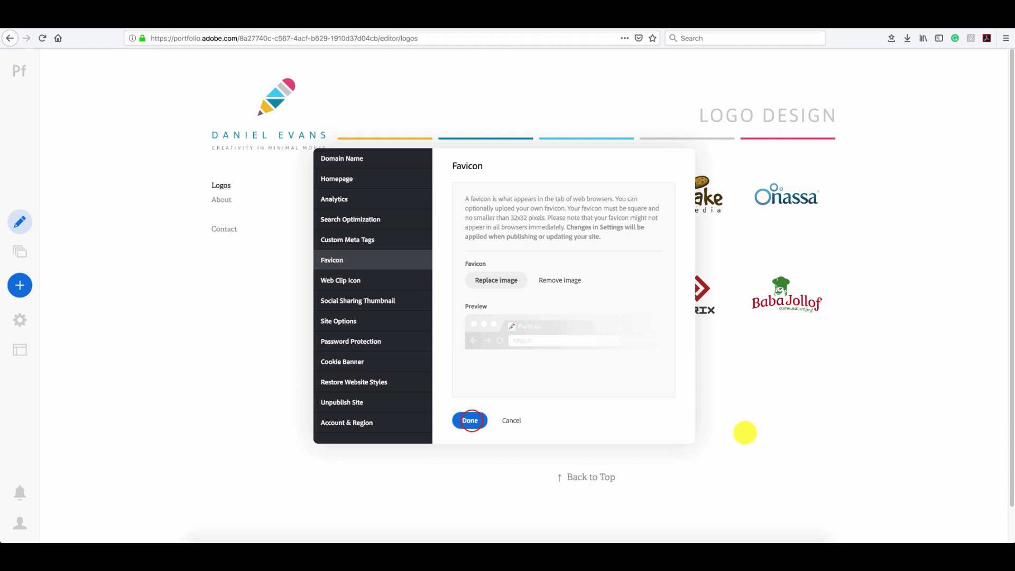
pyautogui.click(470, 421)
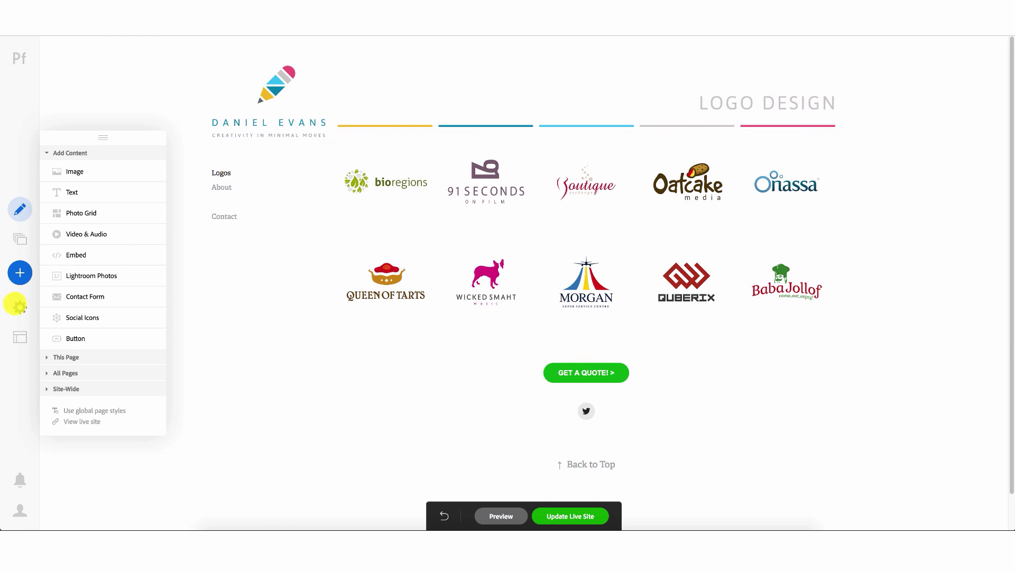
# Step: Set the site's search optimization meta description to "Professional logo design"
pyautogui.click(19, 306)
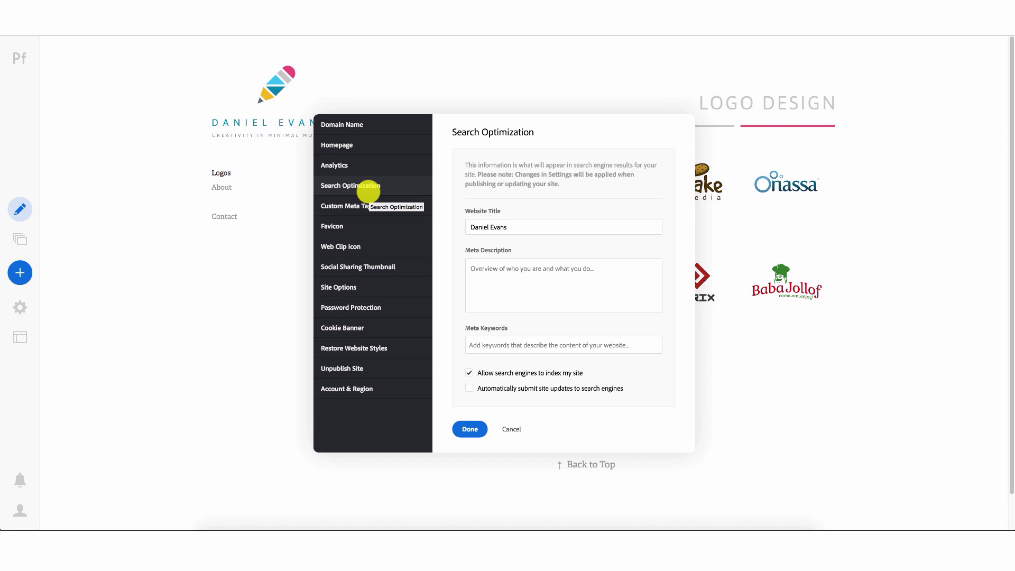
pyautogui.click(529, 224)
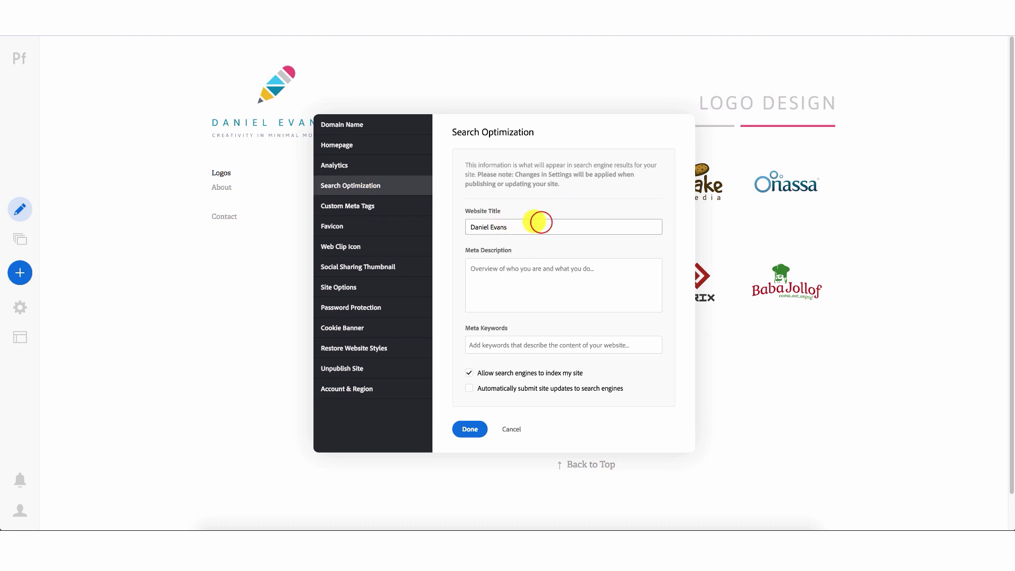
pyautogui.click(541, 223)
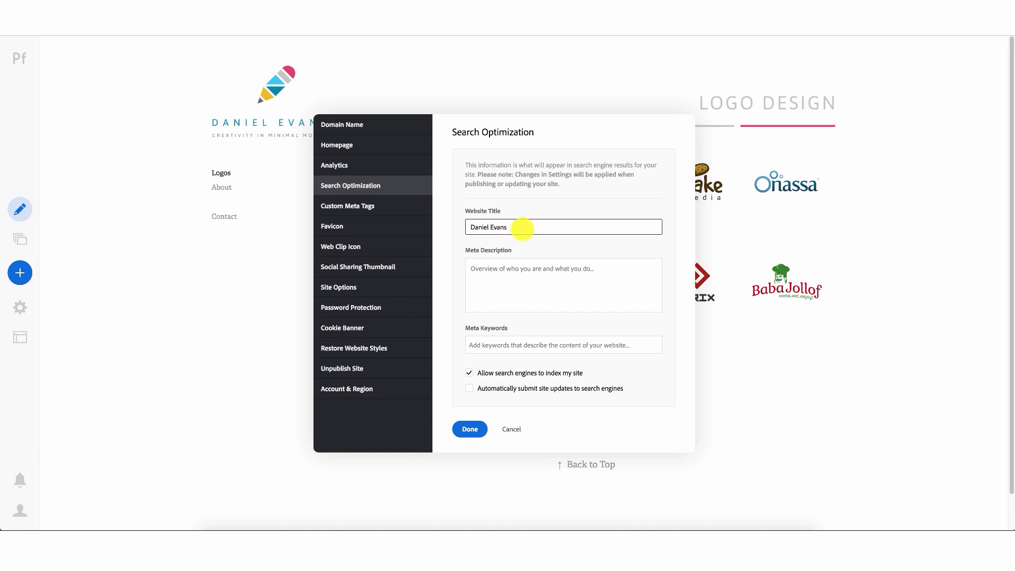
pyautogui.click(623, 288)
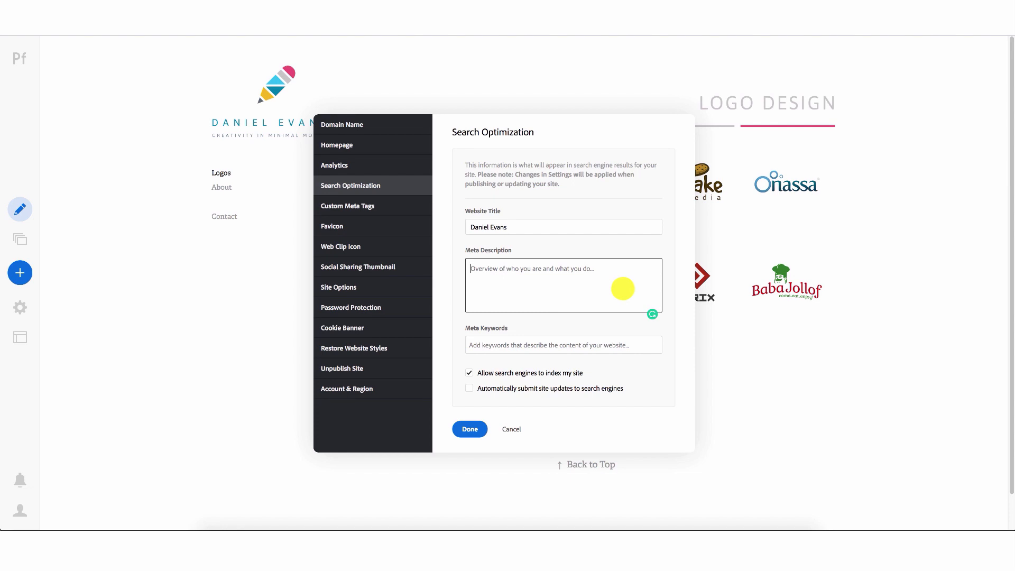
pyautogui.write('Logo')
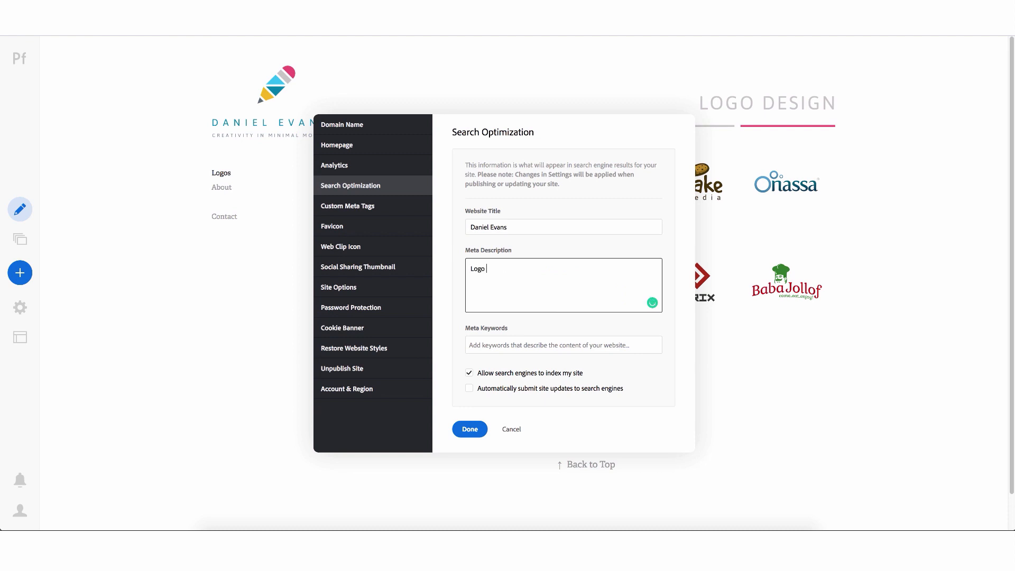
pyautogui.press('BackSpace')
pyautogui.press('BackSpace')
pyautogui.press('BackSpace')
pyautogui.press('BackSpace')
pyautogui.write('Proffessional logo design')
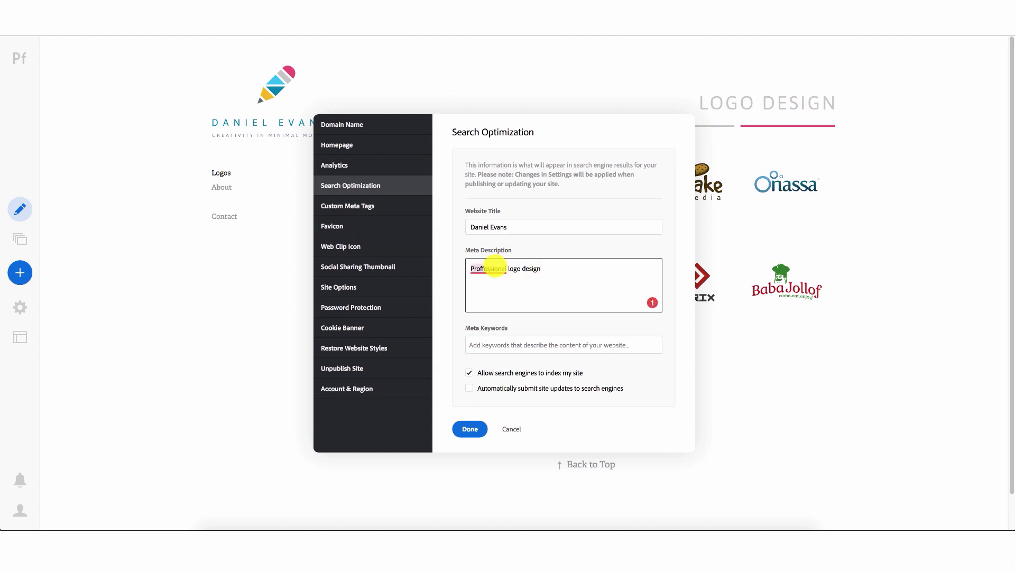
pyautogui.rightClick(496, 267)
pyautogui.click(487, 285)
pyautogui.click(525, 287)
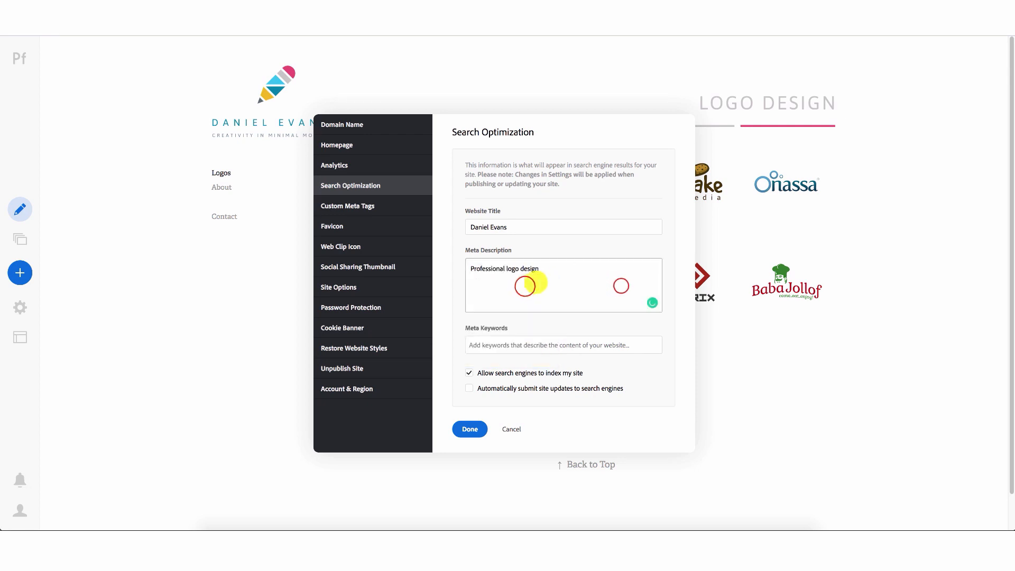
pyautogui.click(621, 286)
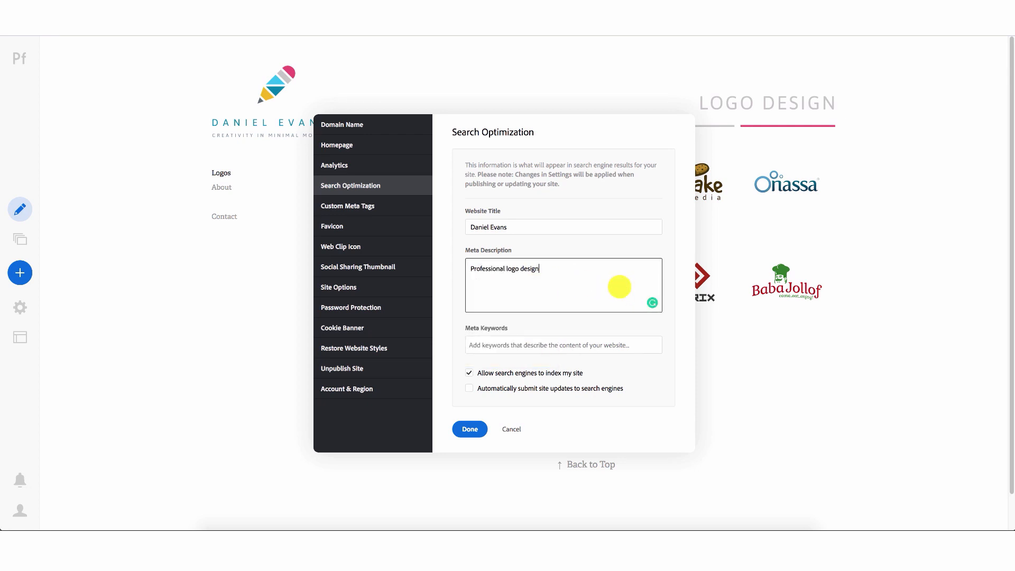
# Step: Add the meta keywords "logo", "logo design" and "logo designer" to the search optimization settings
pyautogui.click(628, 348)
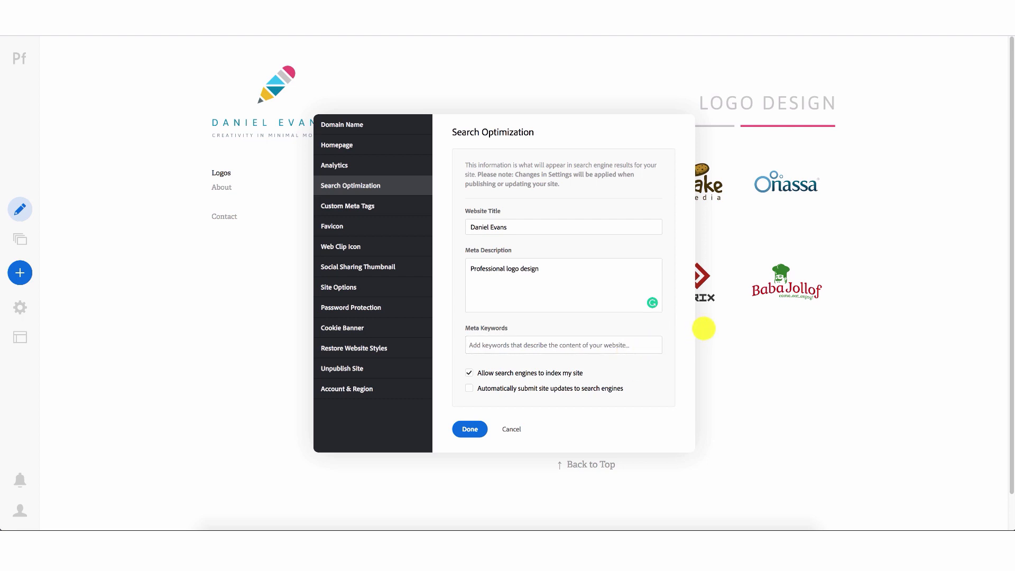
pyautogui.write('logo')
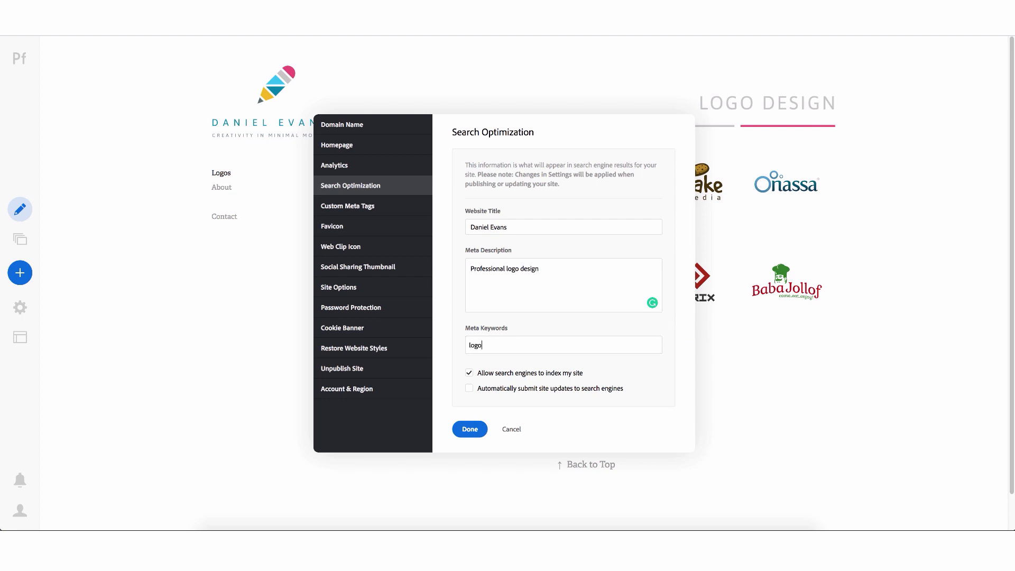
pyautogui.press('Return')
pyautogui.write('logo design')
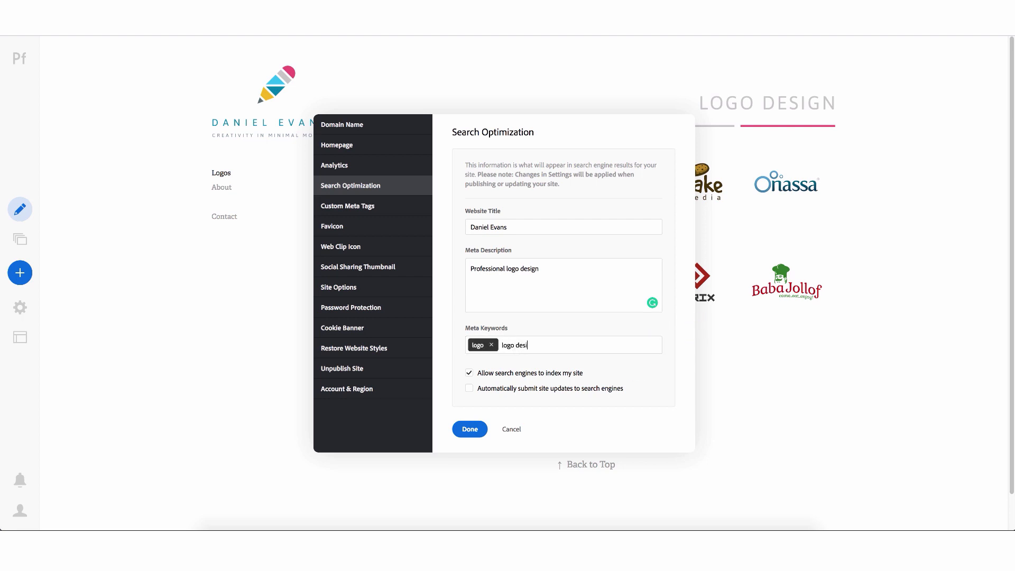
pyautogui.press('BackSpace')
pyautogui.press('BackSpace')
pyautogui.press('BackSpace')
pyautogui.write('ign')
pyautogui.press('Return')
pyautogui.write('log')
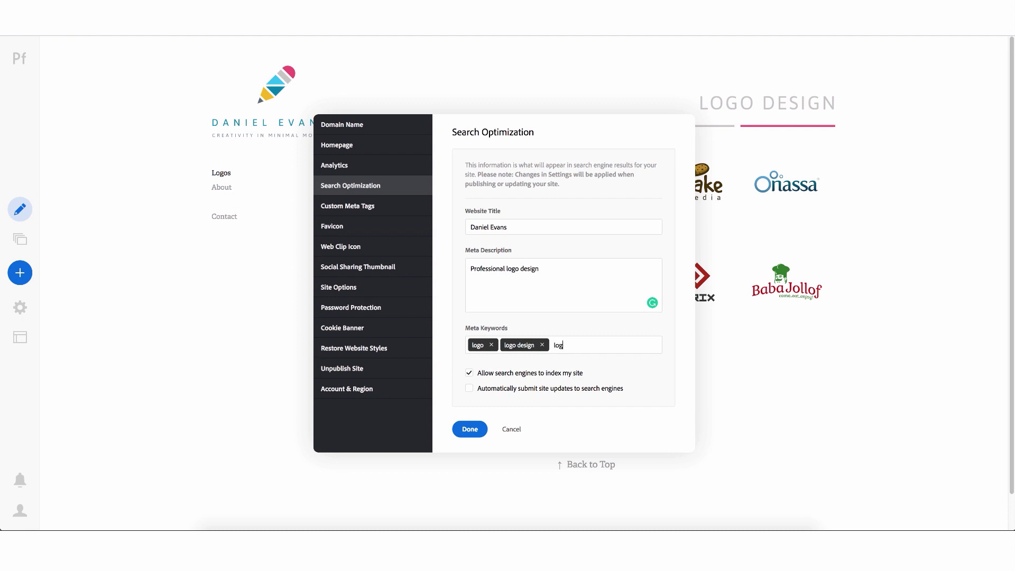
pyautogui.write('o designer')
pyautogui.press('Return')
# Step: Add the meta keywords "company logo", "business logo" and "branding", and save the search optimization settings
pyautogui.write('co')
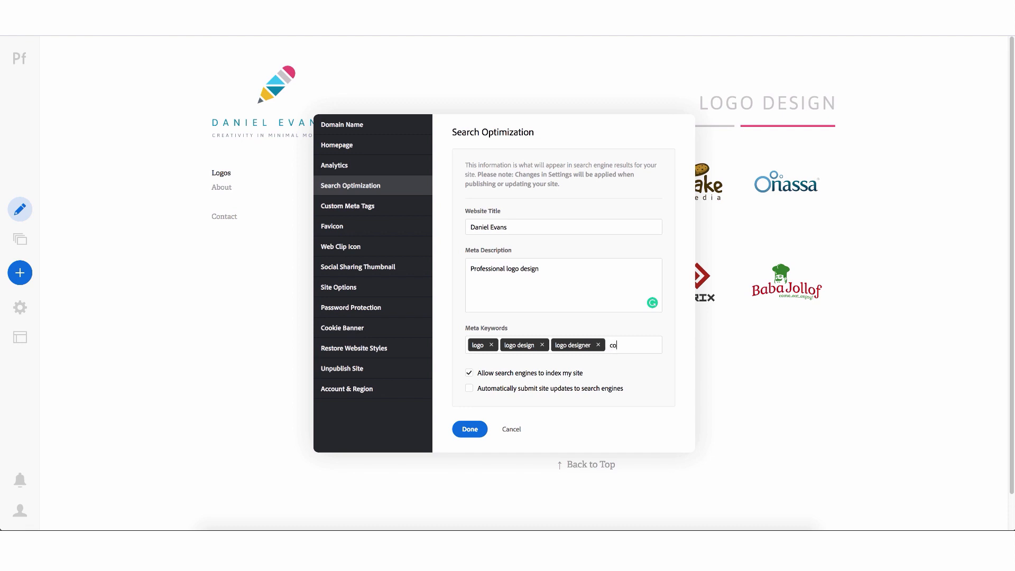
pyautogui.write('mpany logo')
pyautogui.press('Return')
pyautogui.write('business')
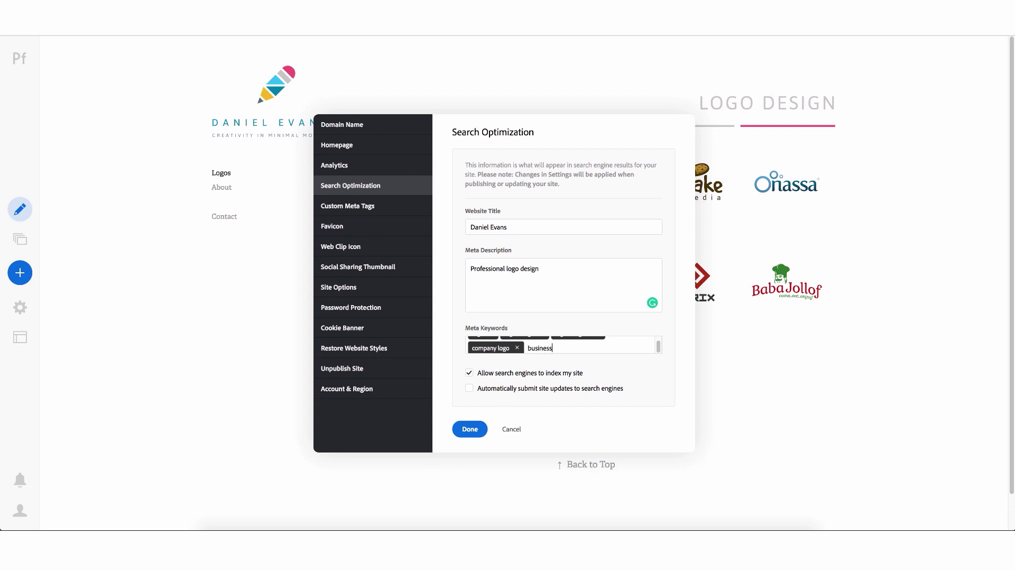
pyautogui.write('logo')
pyautogui.press('Return')
pyautogui.write('b')
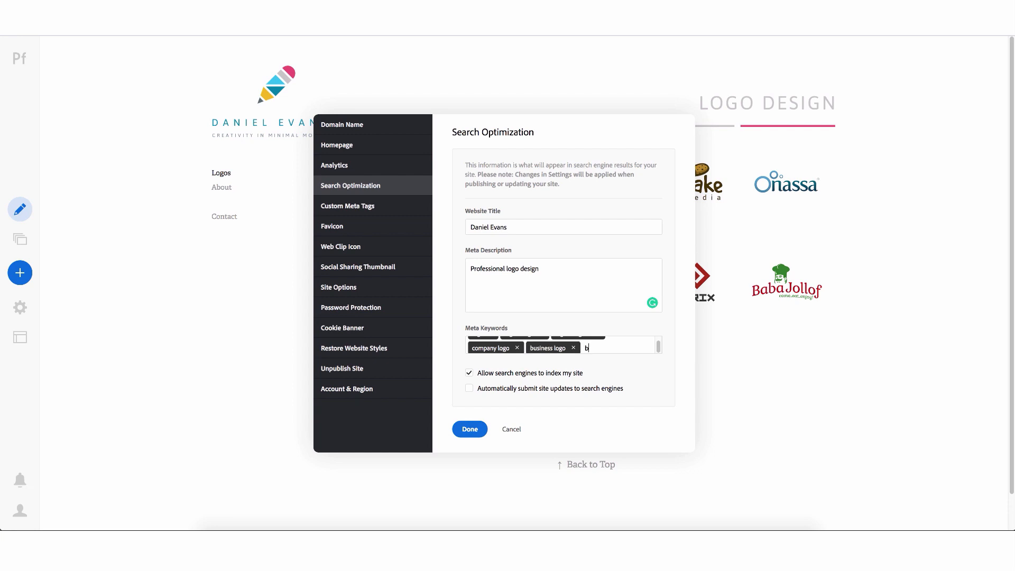
pyautogui.write('randing')
pyautogui.press('Return')
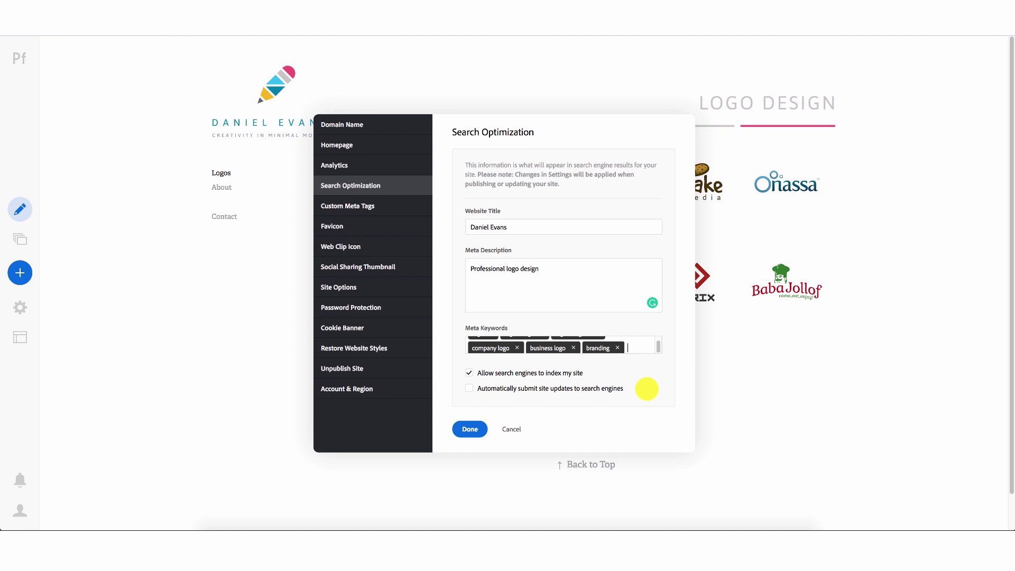
pyautogui.click(470, 429)
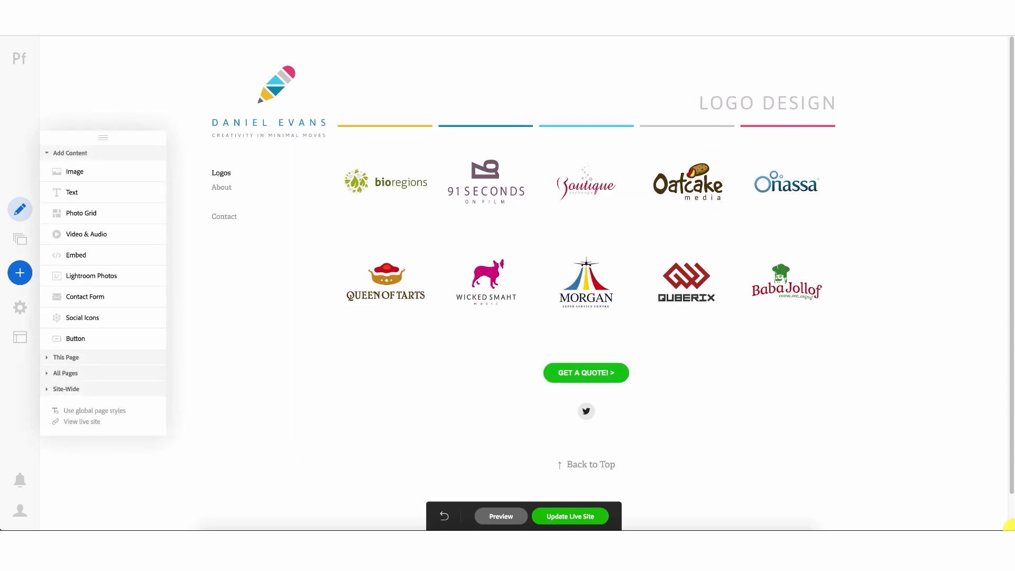